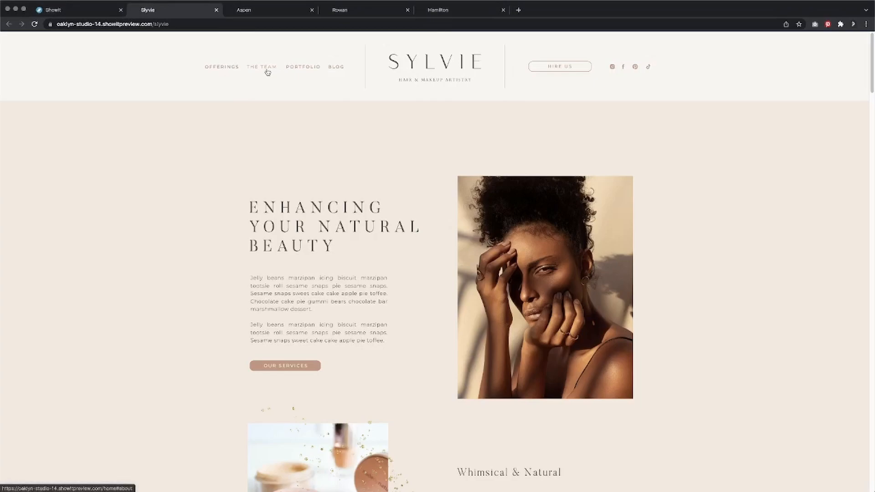
# - Preview the Portfolio submenu on the Slyvie page and the Info dropdown on the Aspen page
pyautogui.moveTo(303, 71)
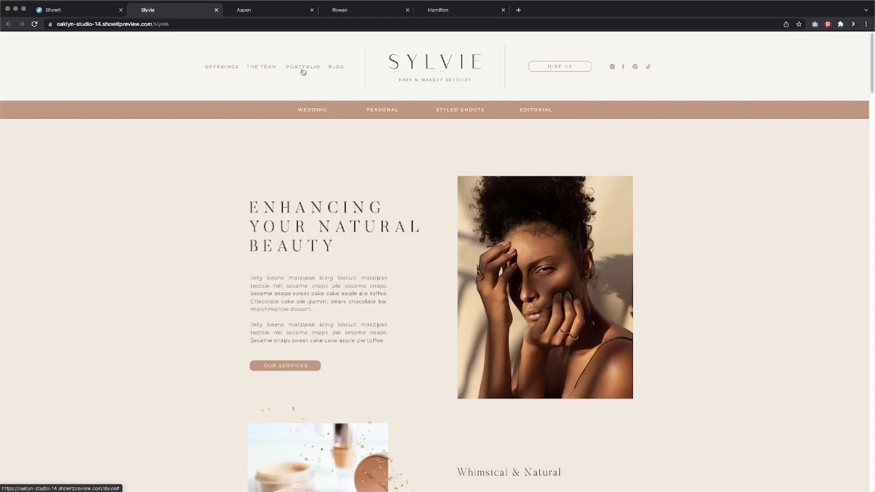
pyautogui.click(279, 13)
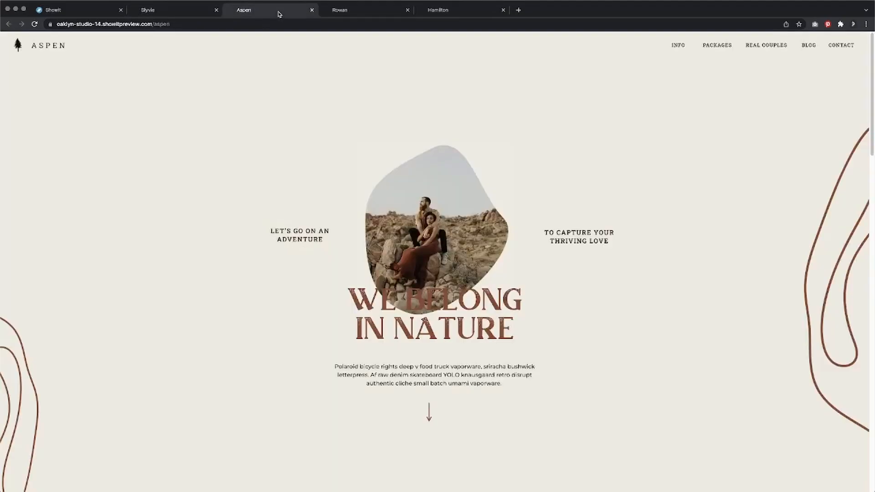
pyautogui.moveTo(678, 47)
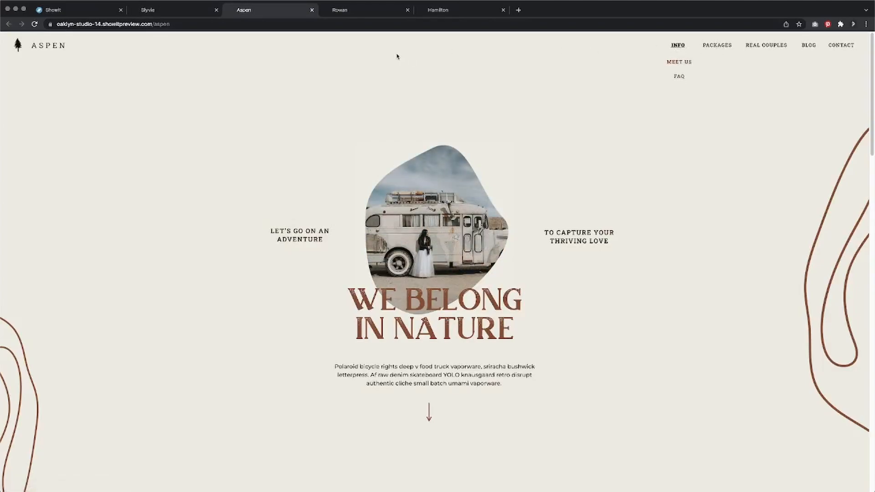
# - On the Rowan preview page, expand and collapse the navigation menu and check how the header behaves while scrolling
pyautogui.click(370, 10)
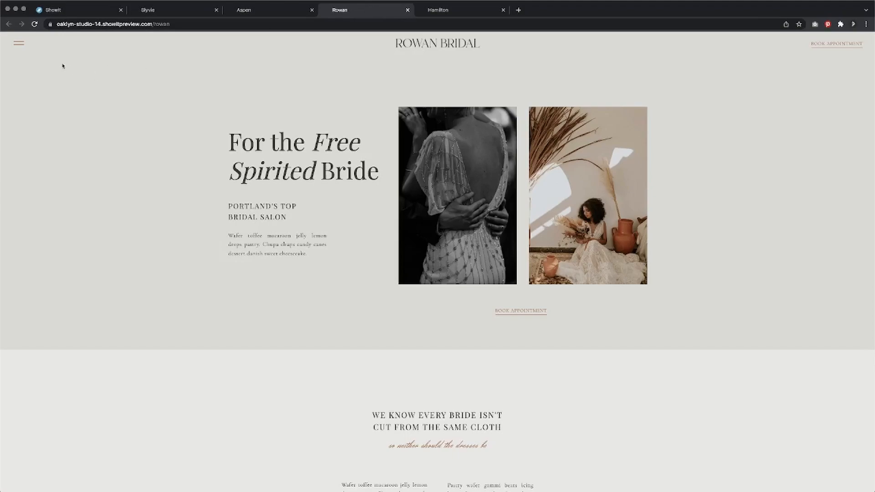
pyautogui.click(20, 46)
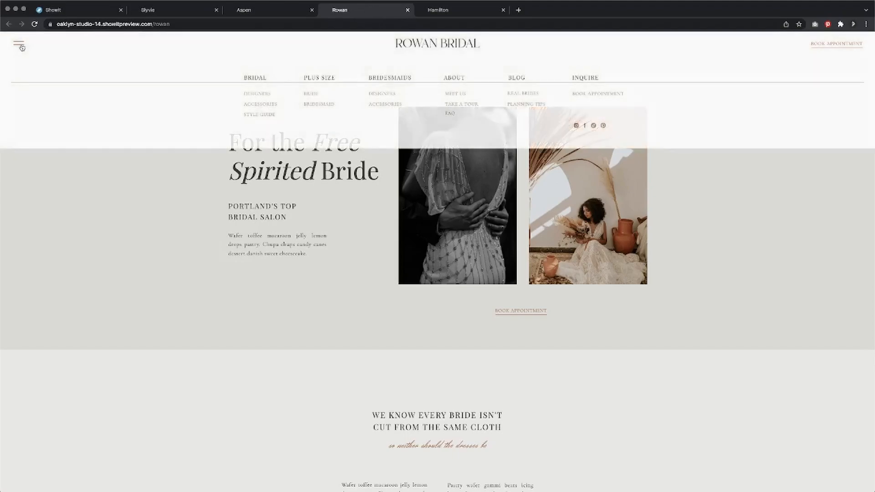
pyautogui.click(93, 117)
pyautogui.scroll(-2, 96, 108)
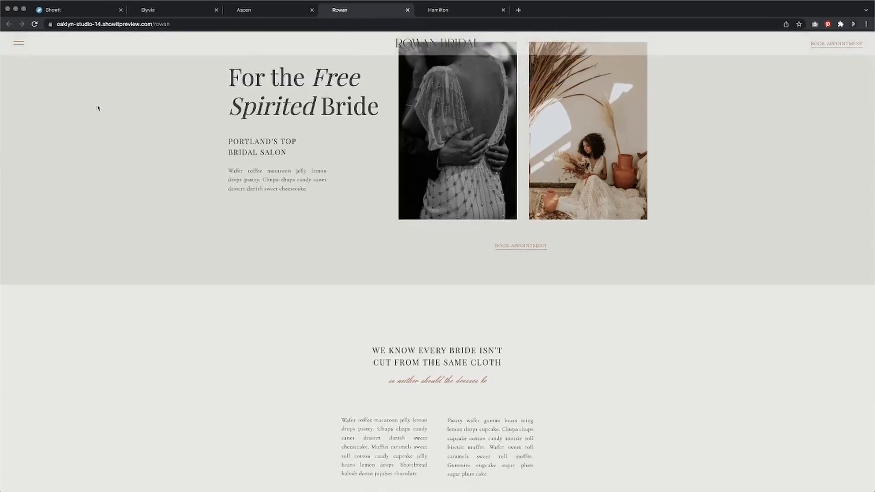
pyautogui.scroll(-3, 97, 108)
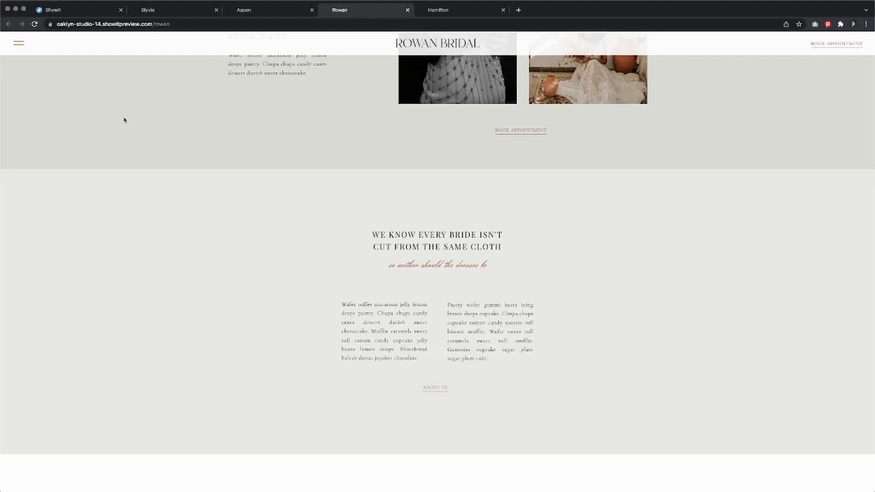
pyautogui.scroll(4, 155, 127)
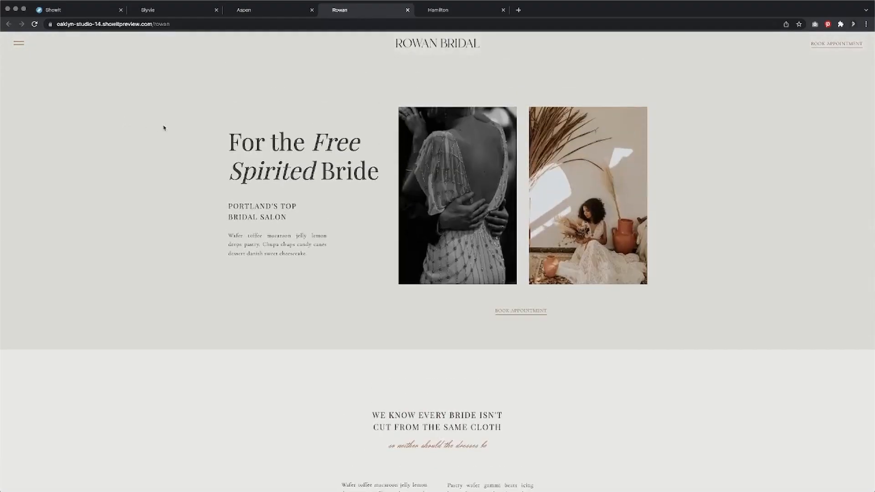
pyautogui.scroll(-2, 162, 129)
pyautogui.scroll(2, 164, 128)
# - On the Hamilton preview page, open the side navigation menu, check it while scrolling, and close it
pyautogui.click(462, 10)
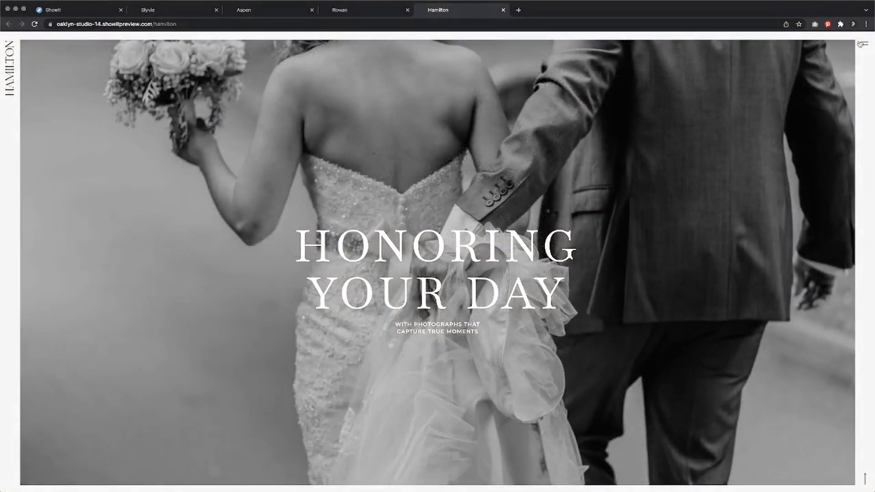
pyautogui.click(864, 43)
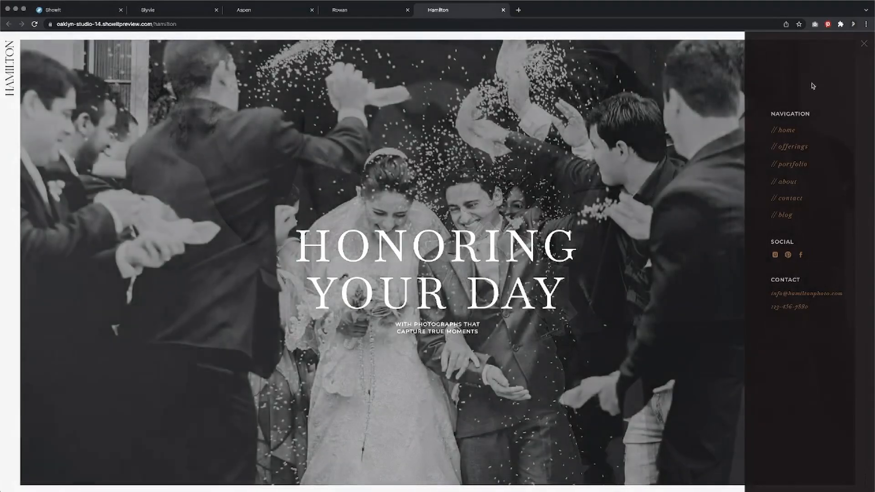
pyautogui.scroll(-6, 704, 169)
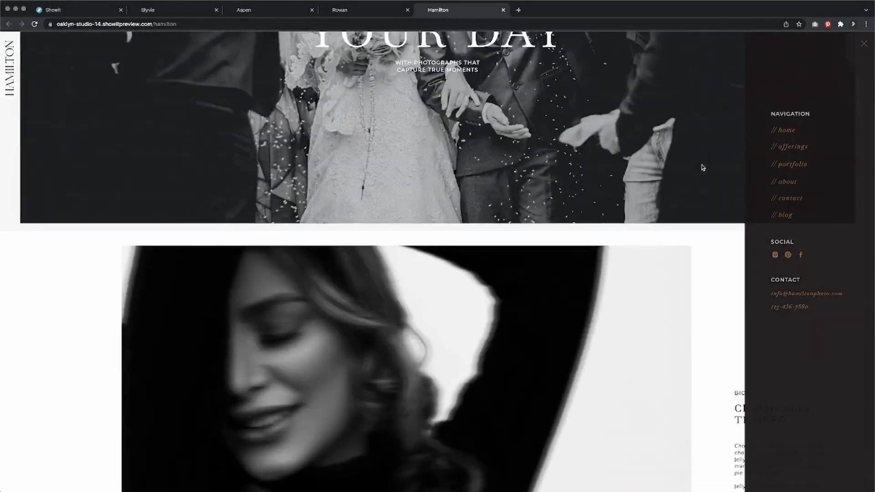
pyautogui.scroll(6, 704, 167)
pyautogui.click(863, 43)
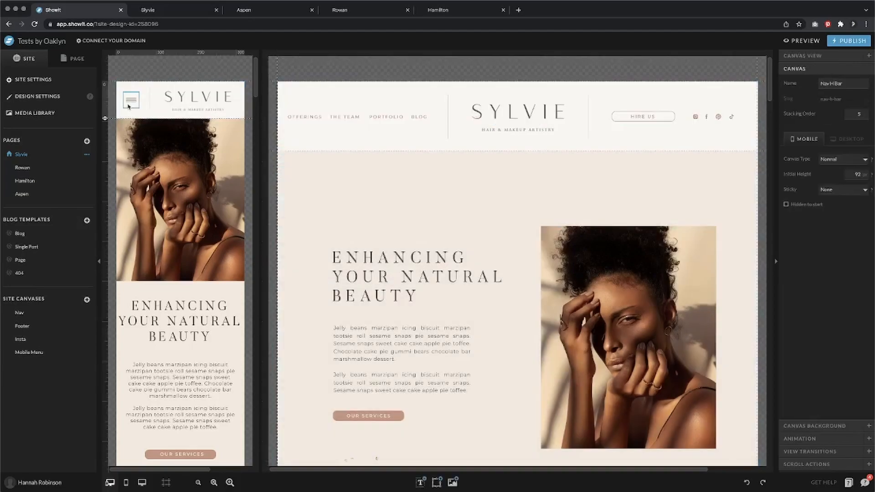
# - Show only the desktop layout in the Showit editor and open the Slyvie page's canvas list
pyautogui.click(131, 99)
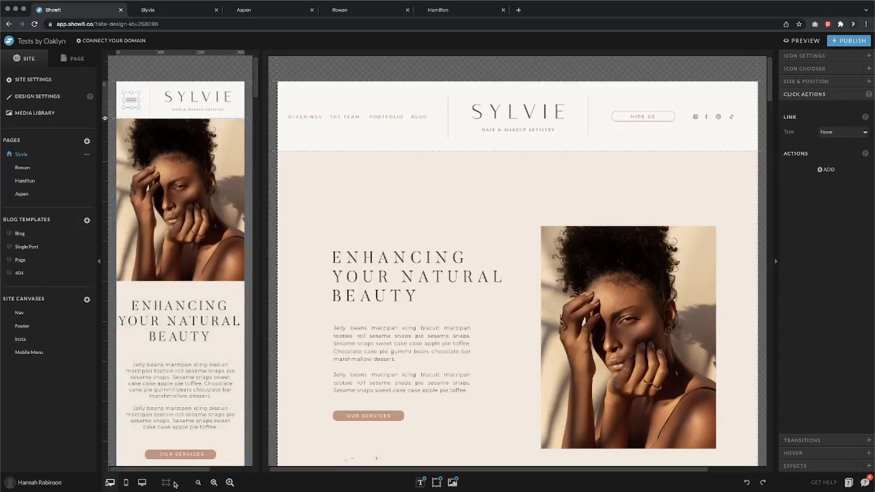
pyautogui.click(149, 482)
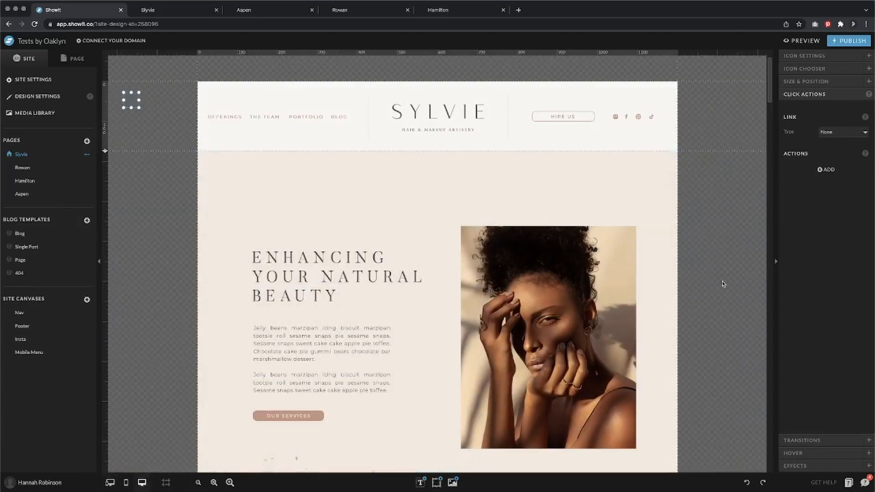
pyautogui.click(722, 283)
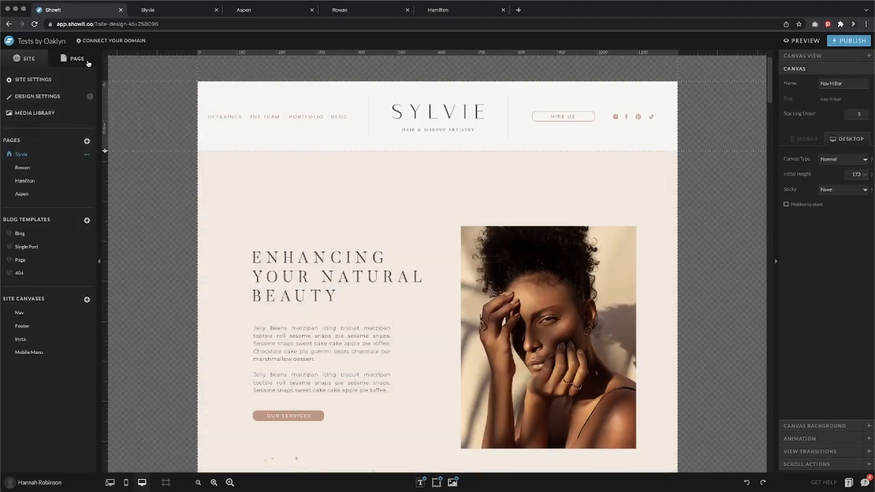
pyautogui.click(88, 63)
# - Check the Portfolio submenu in the Slyvie preview and delete View 1 from the Nav H Bar canvas
pyautogui.click(159, 9)
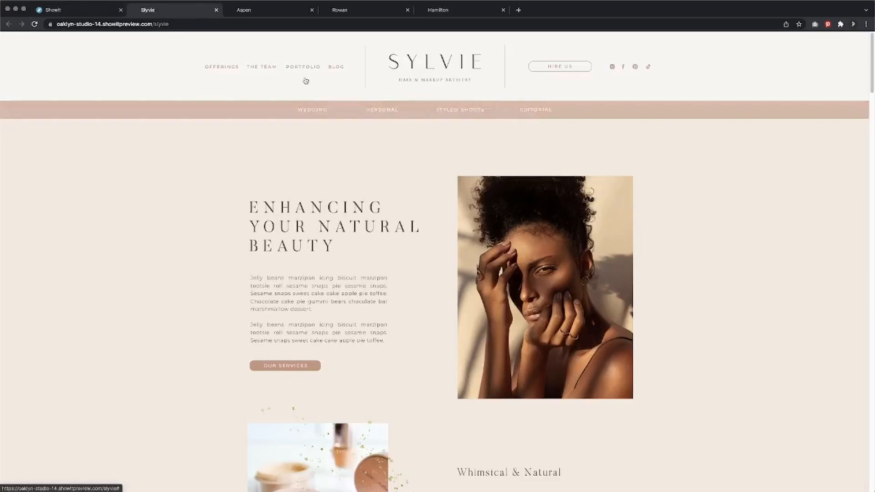
pyautogui.click(75, 10)
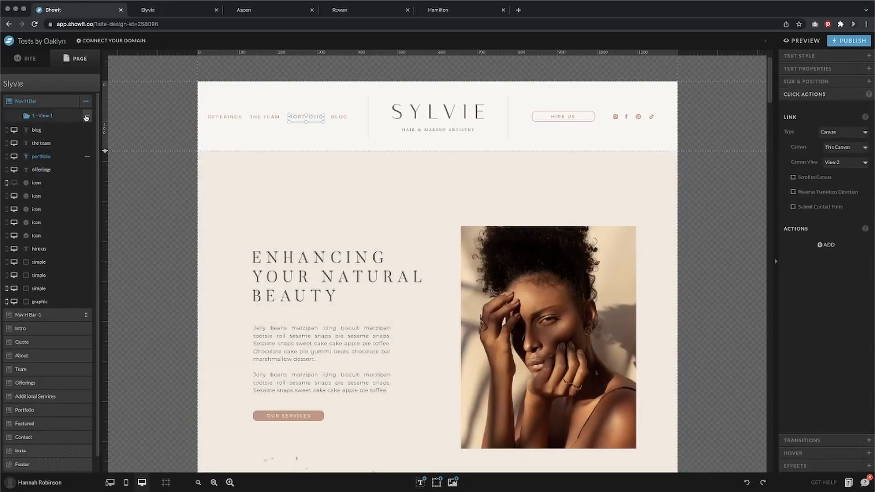
pyautogui.click(87, 116)
pyautogui.click(82, 146)
pyautogui.click(232, 133)
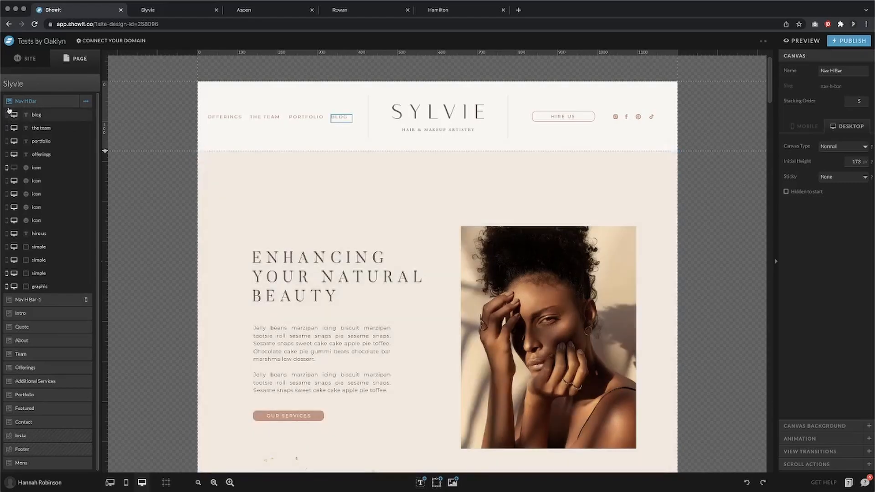
# - Rename the Nav H Bar canvas to Nav
pyautogui.doubleClick(29, 102)
pyautogui.write('Nav')
pyautogui.press('Return')
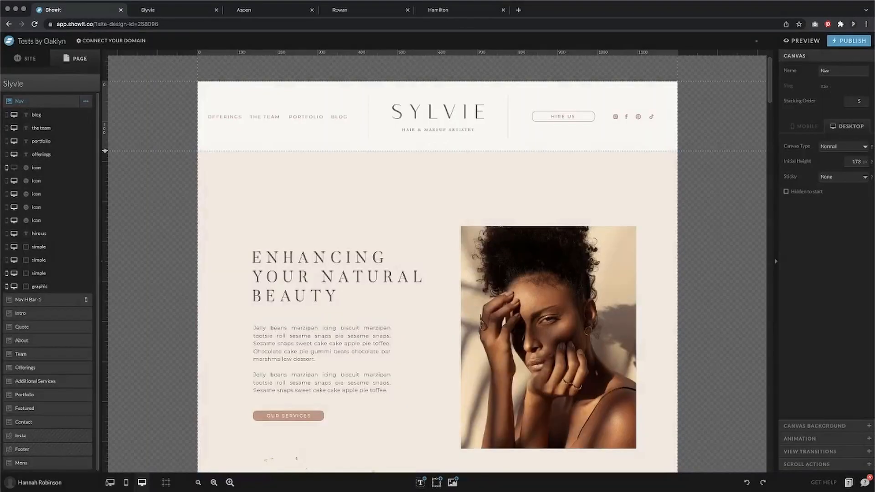
# - Examine the click actions of the Nav canvas's logo, text links and Hire Us button, including the Portfolio link's canvas view target
pyautogui.click(484, 126)
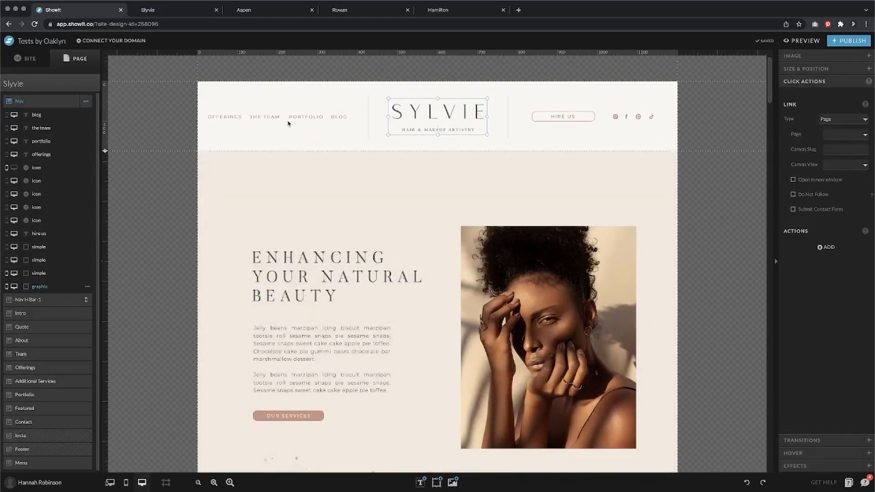
pyautogui.click(228, 117)
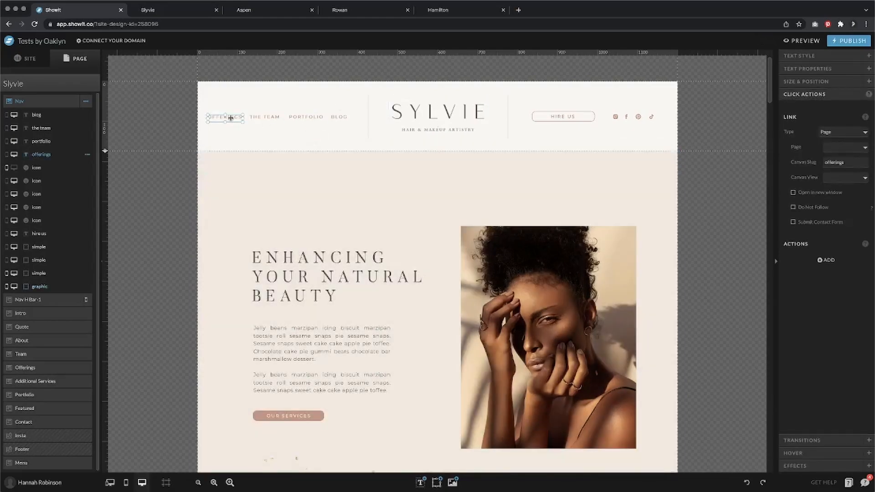
pyautogui.click(267, 117)
pyautogui.click(342, 118)
pyautogui.click(428, 118)
pyautogui.click(567, 119)
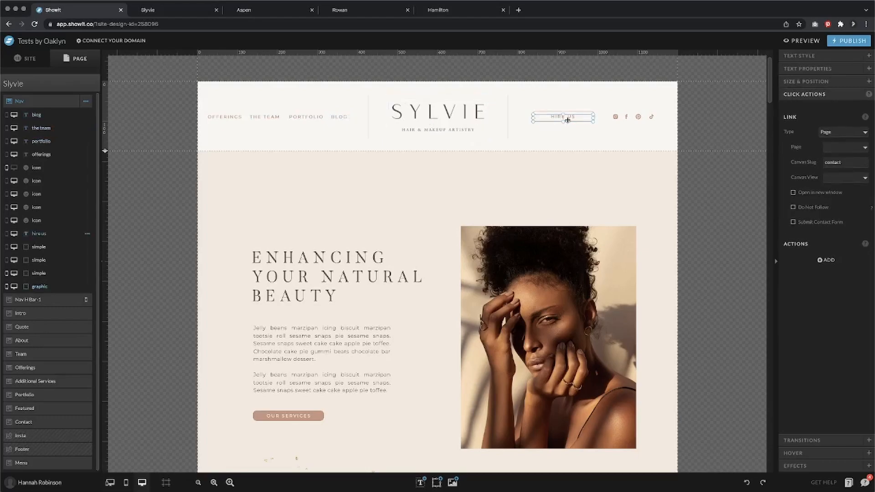
pyautogui.click(582, 134)
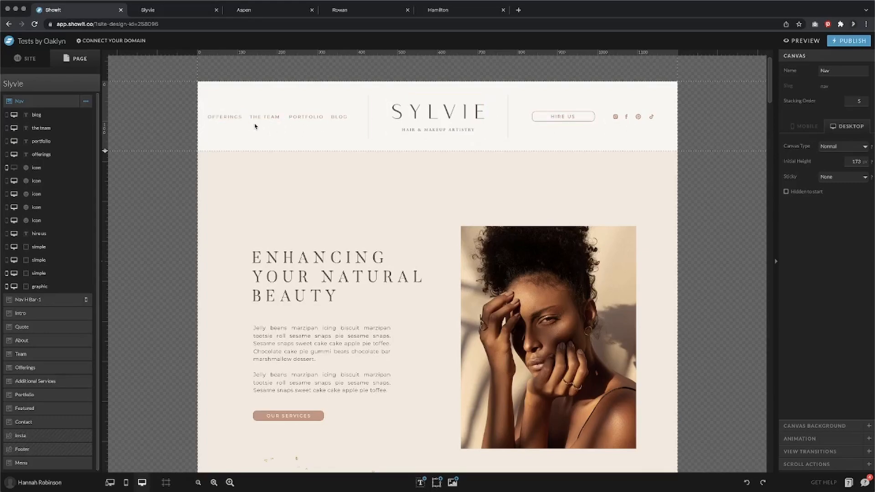
pyautogui.click(299, 119)
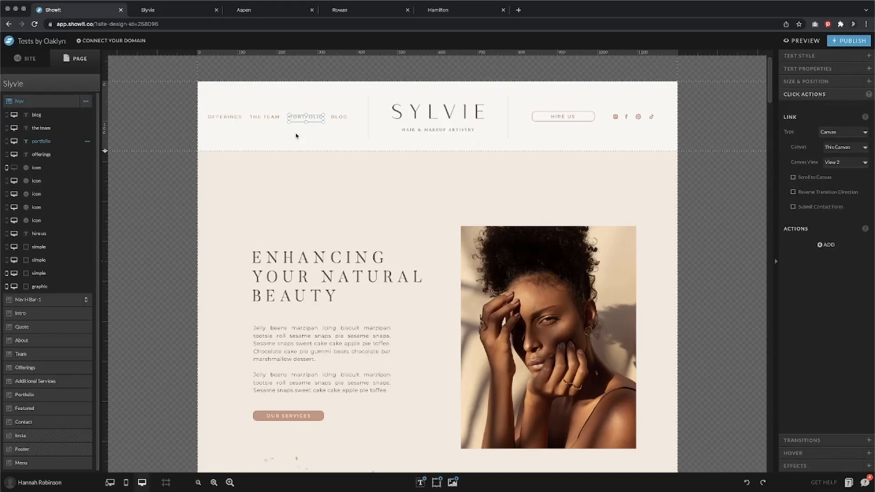
pyautogui.click(297, 136)
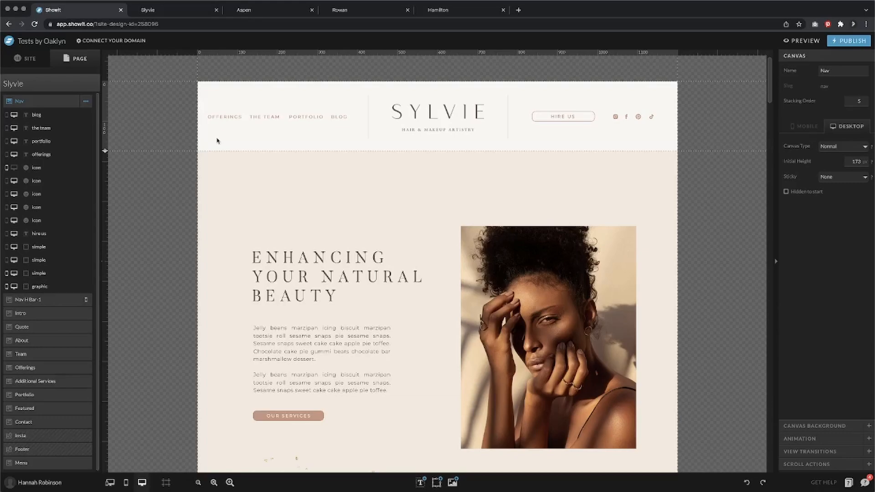
# - Add a canvas view to the Nav canvas and keep its name as View 1
pyautogui.click(86, 100)
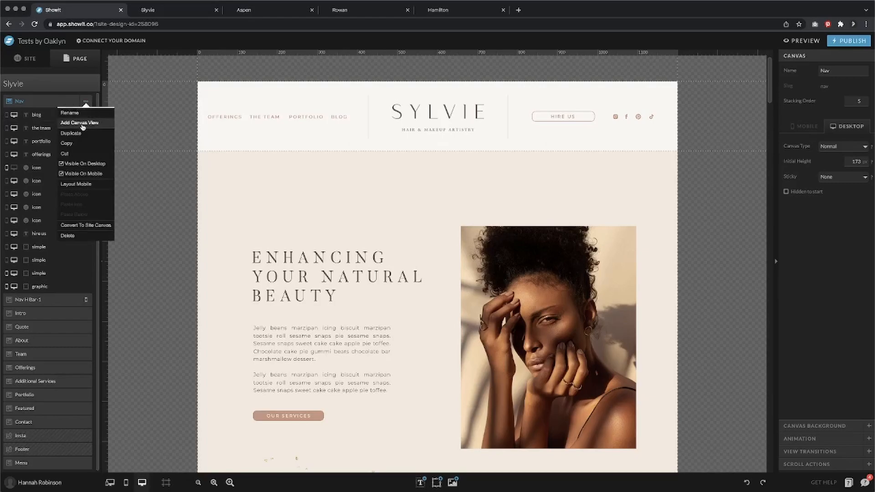
pyautogui.click(81, 123)
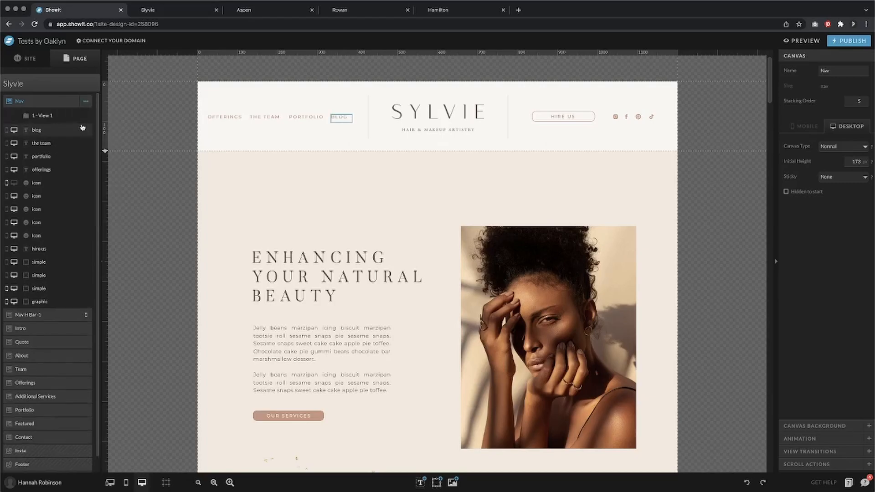
pyautogui.doubleClick(38, 118)
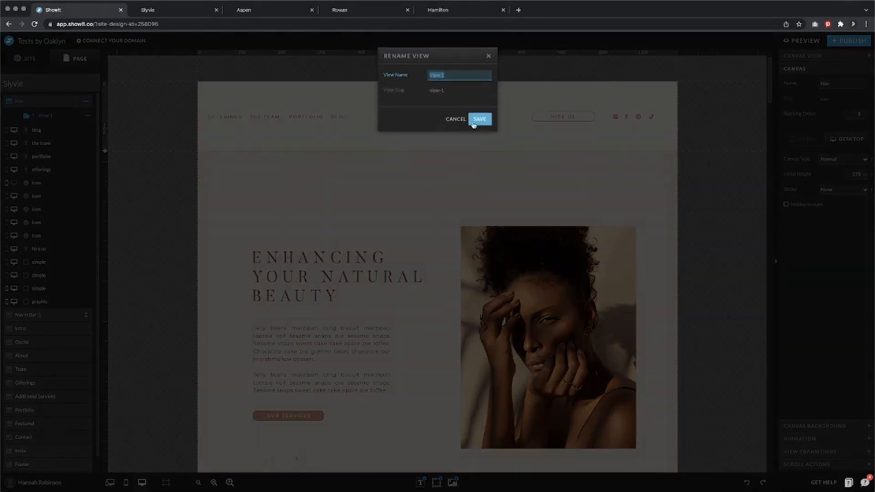
pyautogui.click(478, 119)
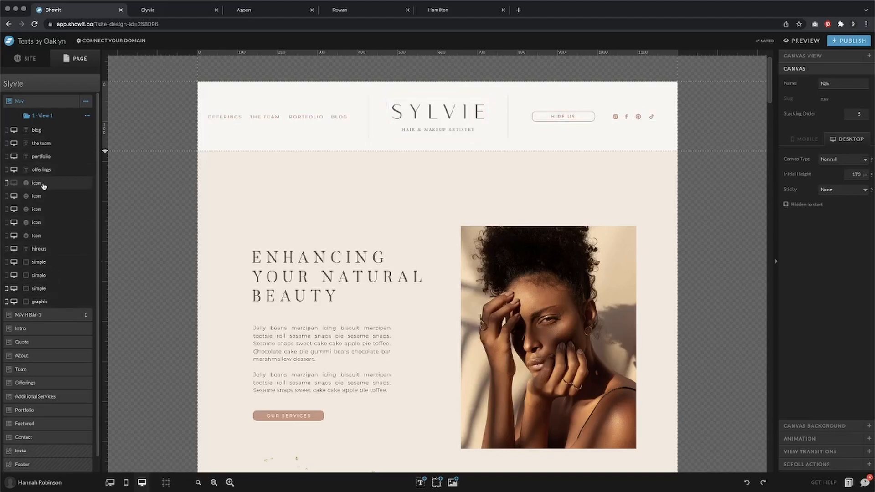
# - Move the portfolio text link into View 1 of the Nav canvas and select that view
pyautogui.click(301, 117)
pyautogui.moveTo(46, 158); pyautogui.dragTo(48, 117)
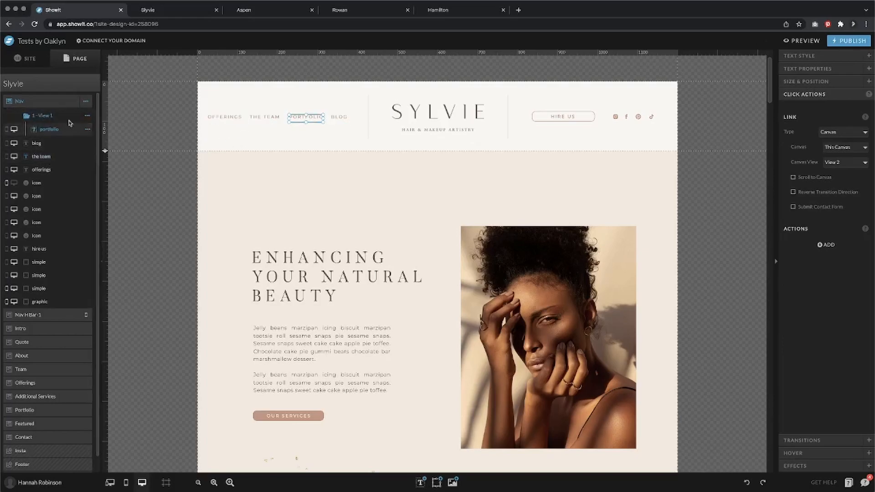
pyautogui.click(55, 116)
pyautogui.click(55, 117)
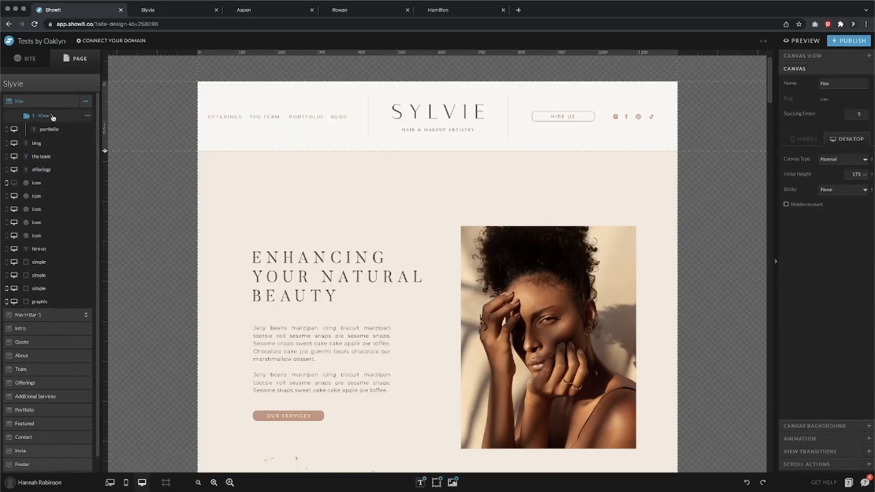
# - Add a second canvas view to the Nav canvas and switch between View 1 and View 2 to compare them
pyautogui.click(87, 116)
pyautogui.click(88, 138)
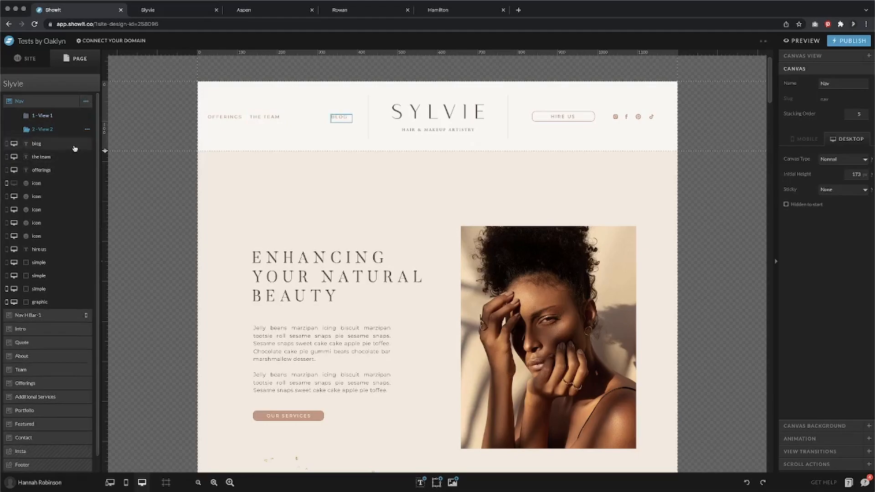
pyautogui.click(61, 115)
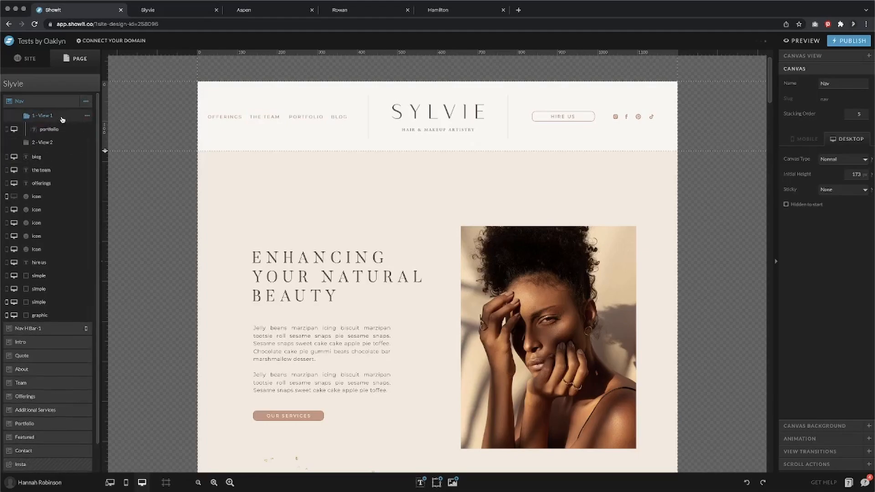
pyautogui.click(58, 144)
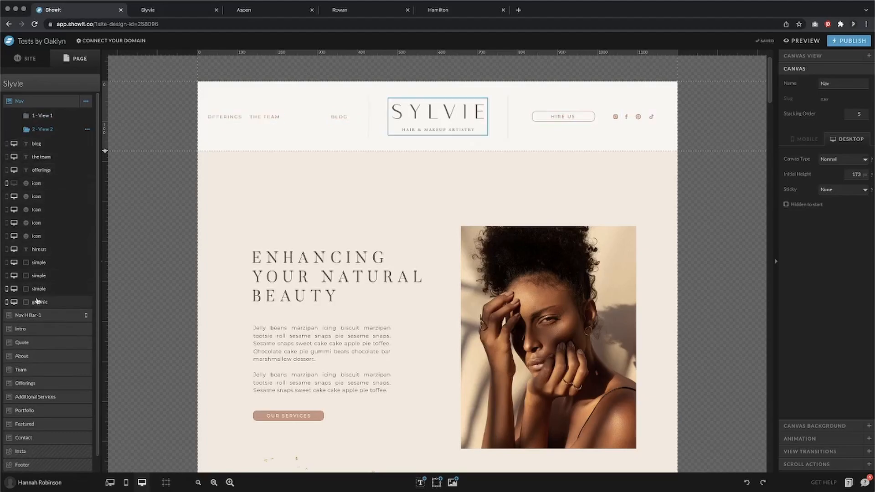
pyautogui.click(37, 116)
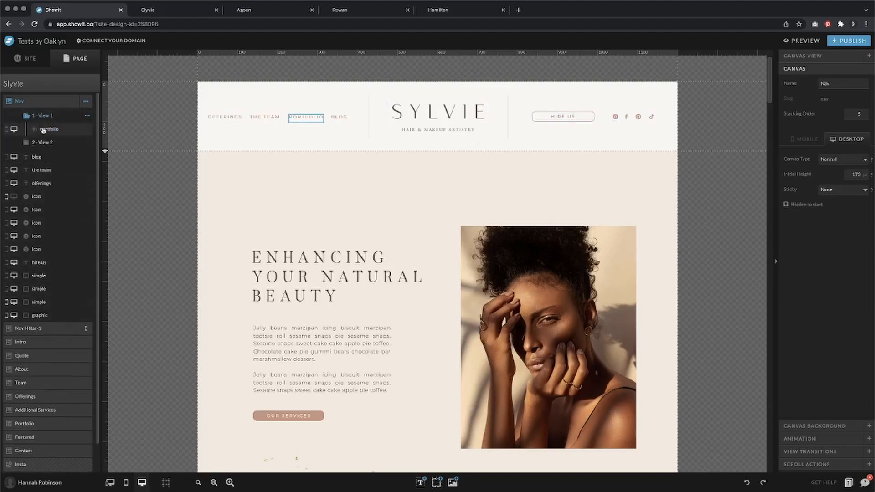
# - Switch the Nav canvas to View 2, return to View 1 and examine its portfolio link's click actions
pyautogui.click(49, 142)
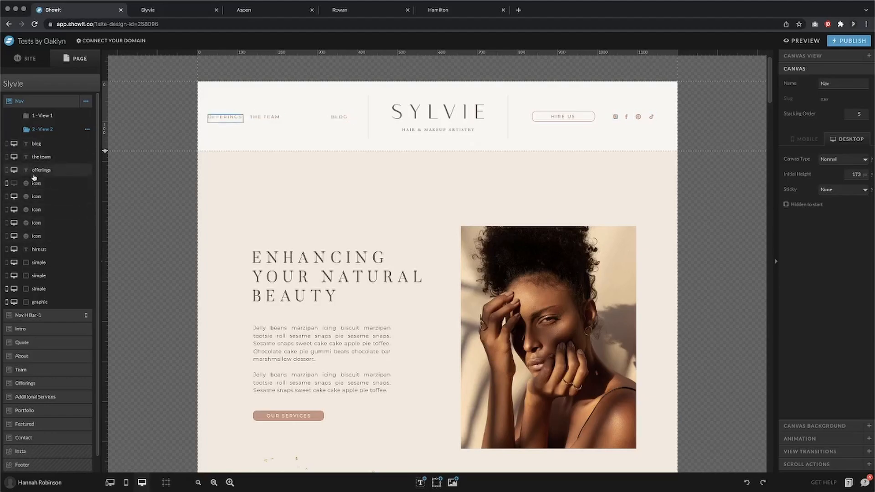
pyautogui.moveTo(37, 144); pyautogui.dragTo(34, 108)
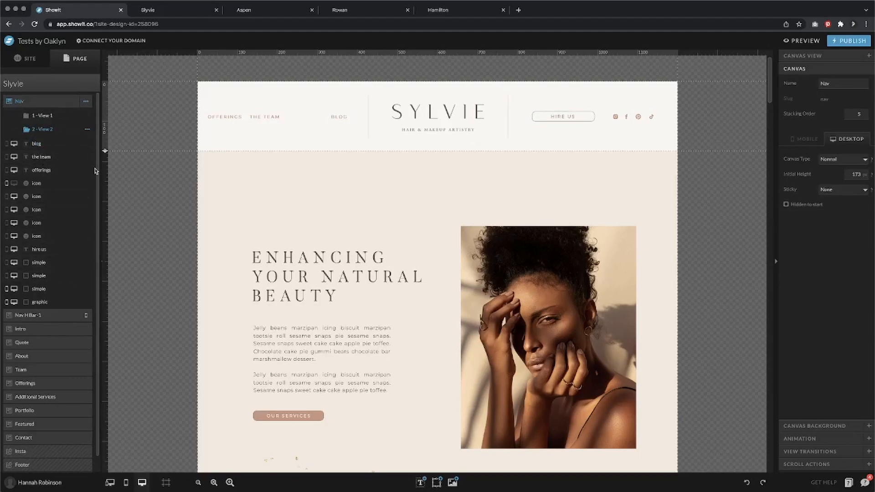
pyautogui.click(51, 115)
pyautogui.click(54, 127)
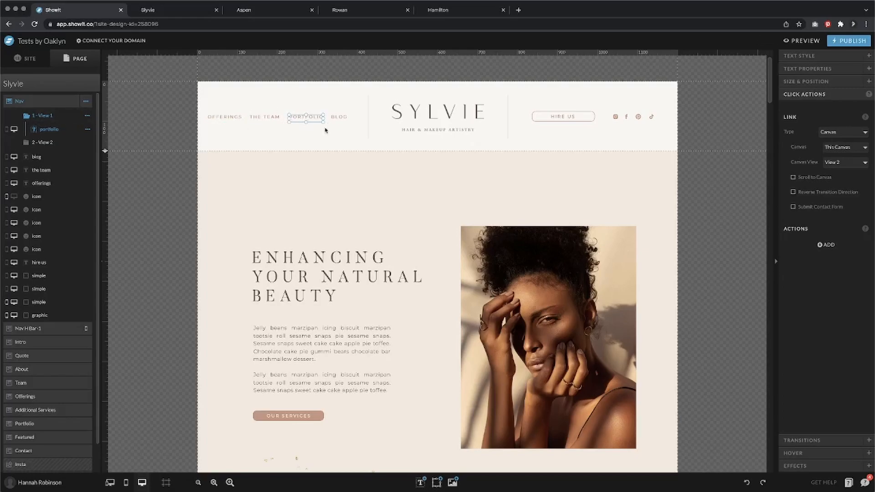
# - Reset the View 1 portfolio link's click action type to None
pyautogui.click(325, 136)
pyautogui.click(312, 118)
pyautogui.click(845, 132)
pyautogui.click(832, 118)
# - Link the View 1 portfolio text to View 2 of This Canvas, with Scroll to Canvas and Reverse Transition Direction disabled
pyautogui.click(842, 133)
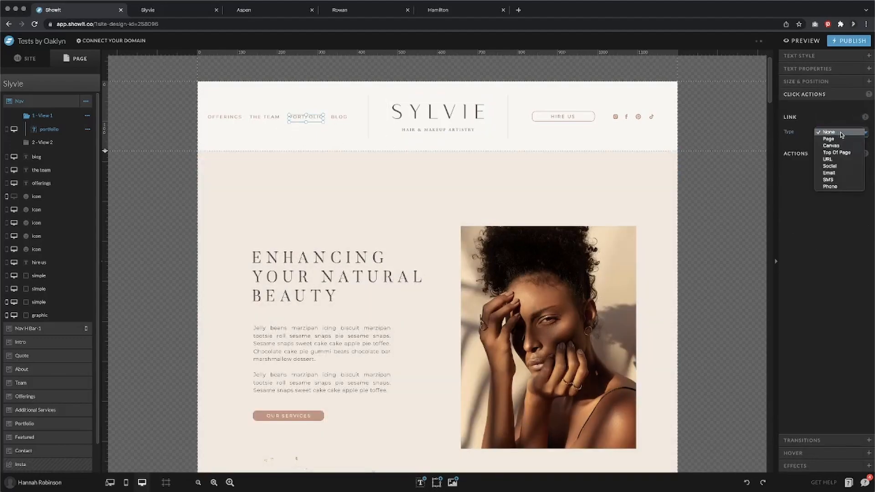
pyautogui.click(831, 145)
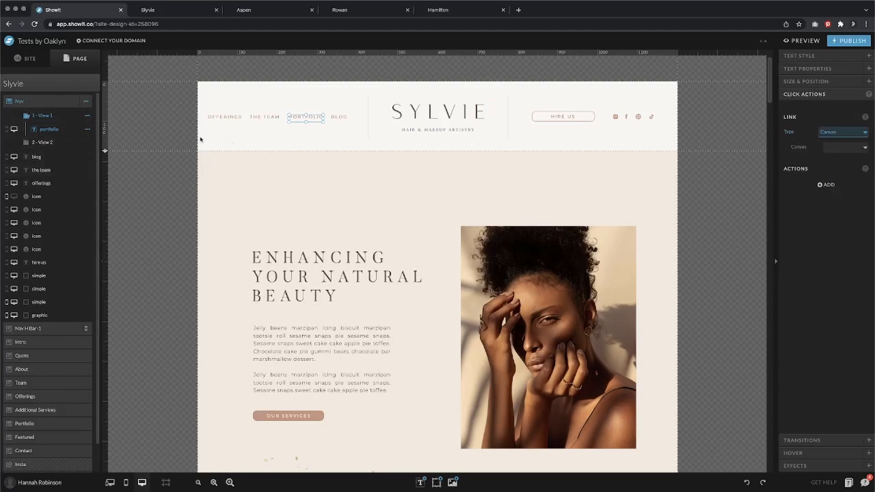
pyautogui.click(843, 147)
pyautogui.click(837, 154)
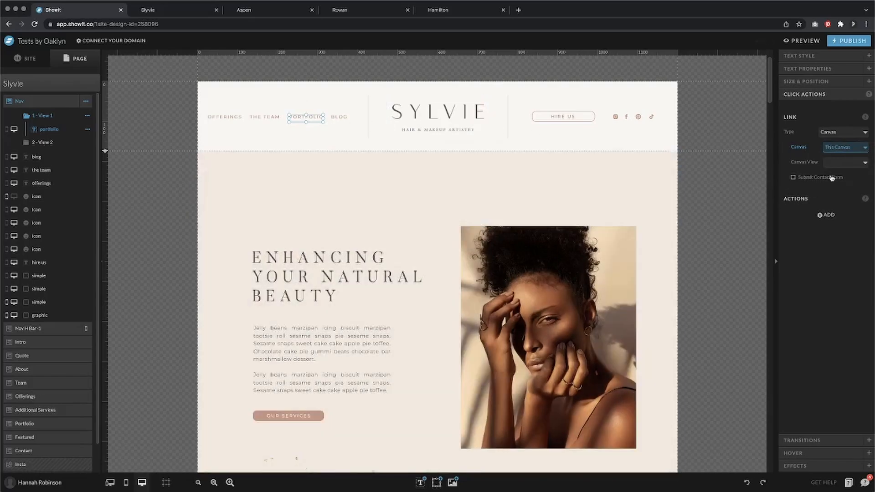
pyautogui.click(836, 162)
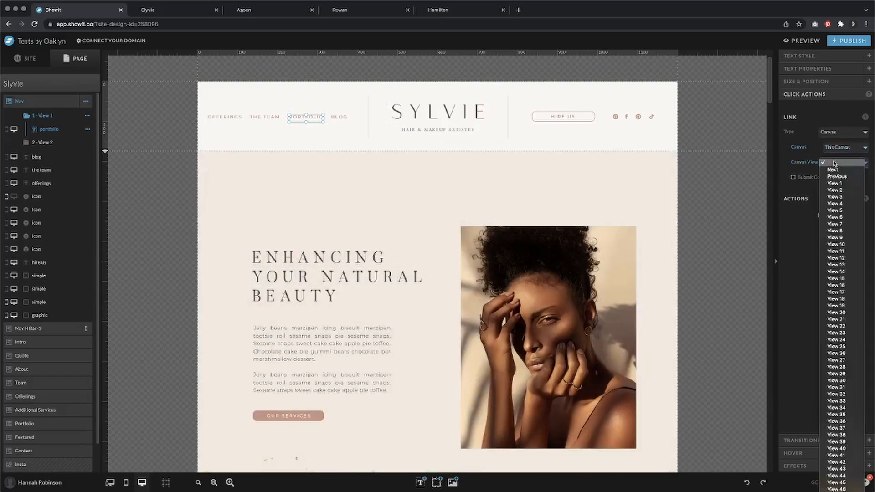
pyautogui.click(841, 190)
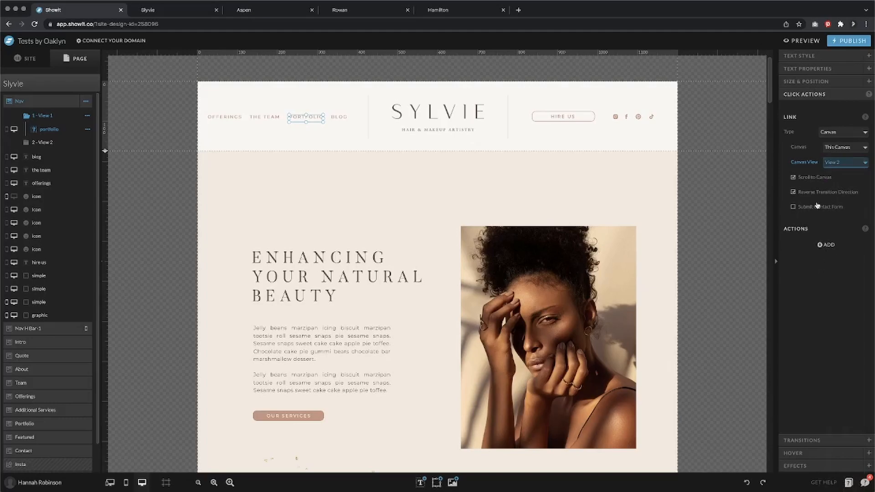
pyautogui.click(806, 178)
pyautogui.click(804, 194)
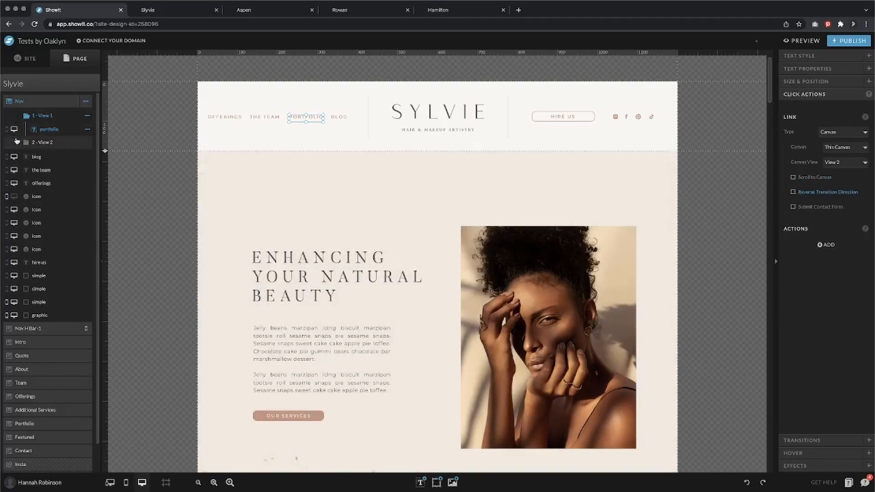
# - Copy the portfolio link from View 1 and paste it into View 2 of the Nav canvas
pyautogui.click(41, 144)
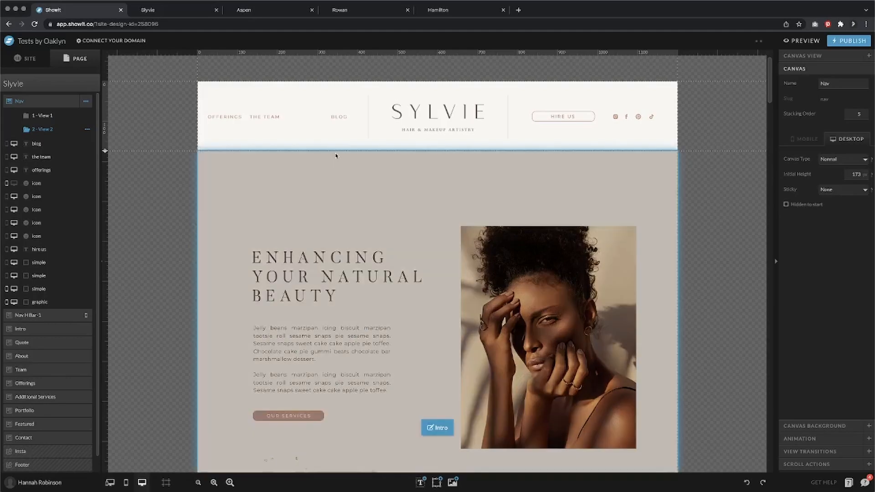
pyautogui.click(42, 116)
pyautogui.click(312, 119)
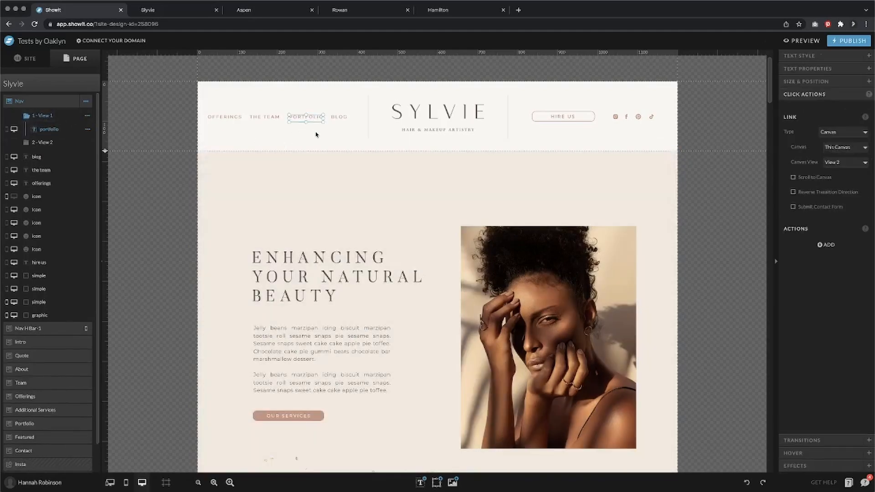
pyautogui.click(44, 142)
pyautogui.press('super+v')
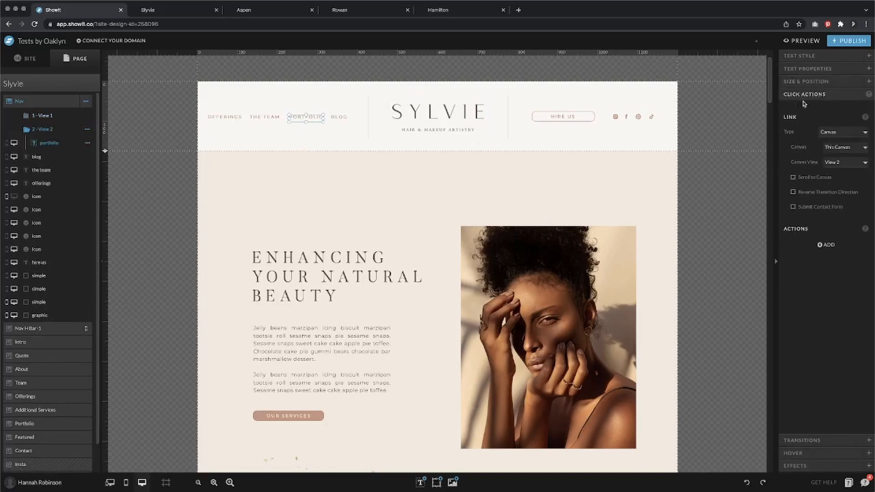
# - Restyle the portfolio link in View 2 with the Montserrat Medium font
pyautogui.click(815, 59)
pyautogui.click(831, 110)
pyautogui.click(815, 126)
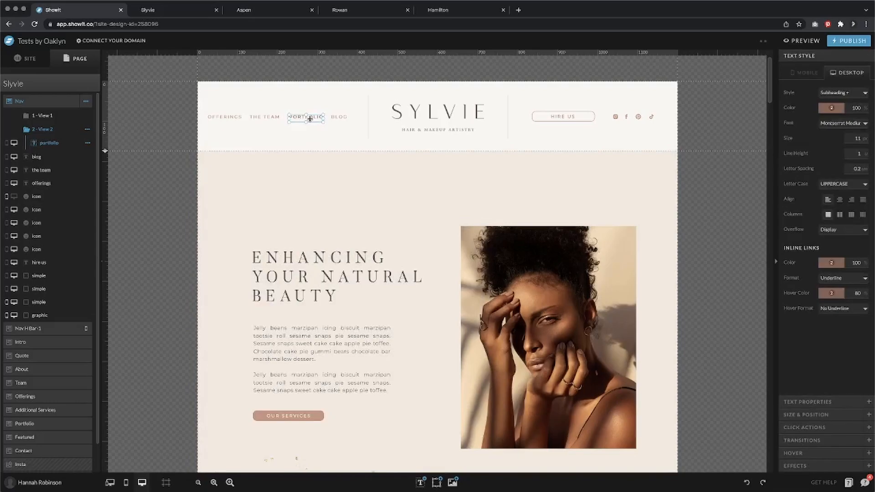
# - Return to View 1, preview the desktop page to try the Portfolio link, and close the preview
pyautogui.click(49, 119)
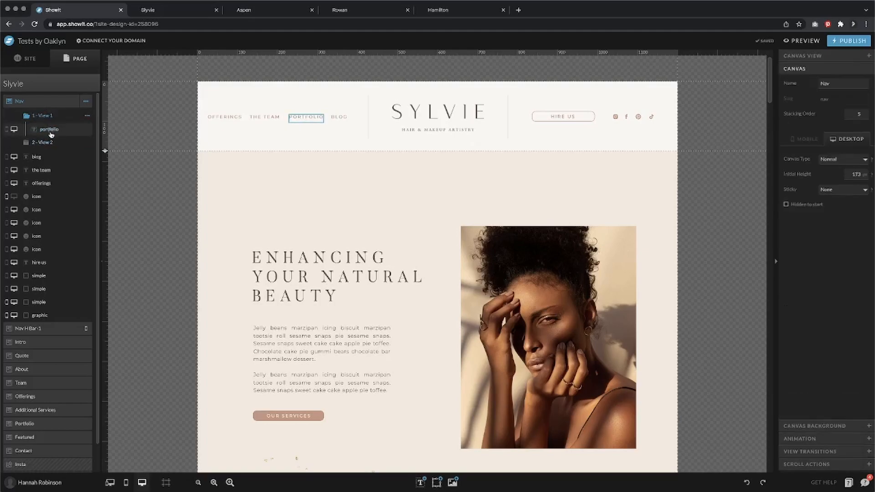
pyautogui.click(802, 40)
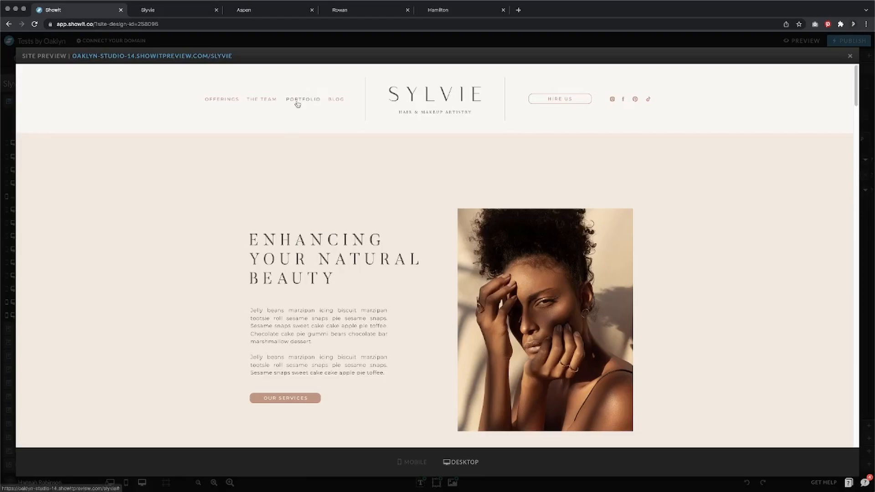
pyautogui.click(850, 57)
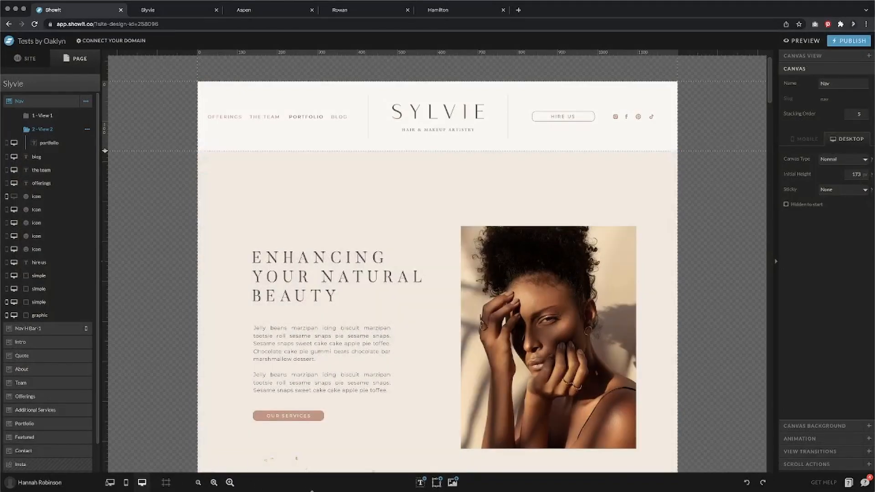
# - Add a simple shape to View 2, place it as a block below the Portfolio link, and undo the last resize
pyautogui.click(436, 482)
pyautogui.click(433, 409)
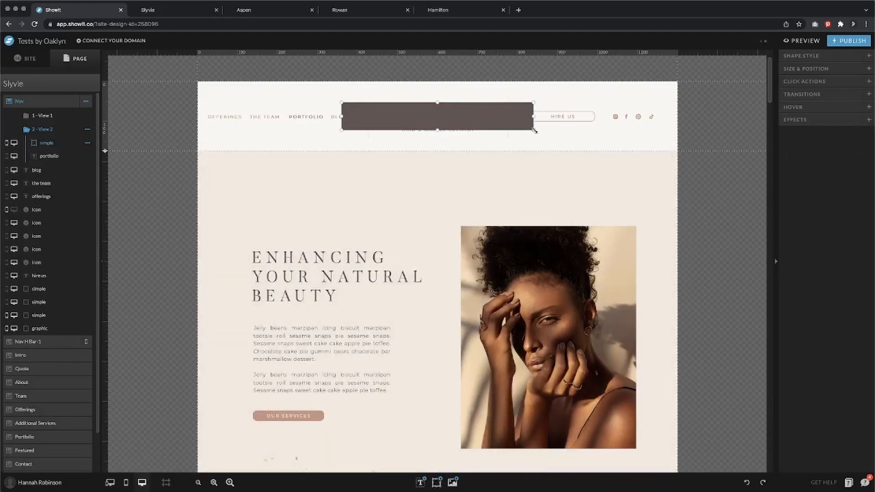
pyautogui.moveTo(534, 130); pyautogui.dragTo(464, 192)
pyautogui.moveTo(404, 122); pyautogui.dragTo(364, 139)
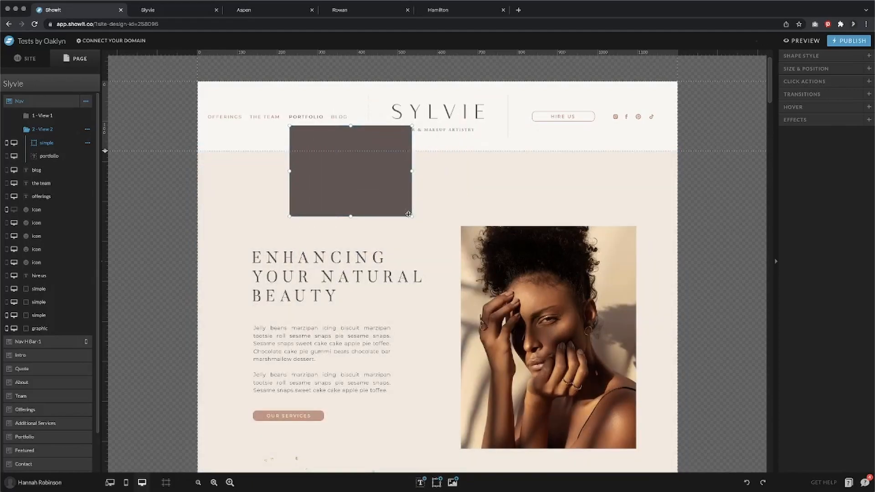
pyautogui.moveTo(412, 218); pyautogui.dragTo(322, 186)
pyautogui.press('super+z')
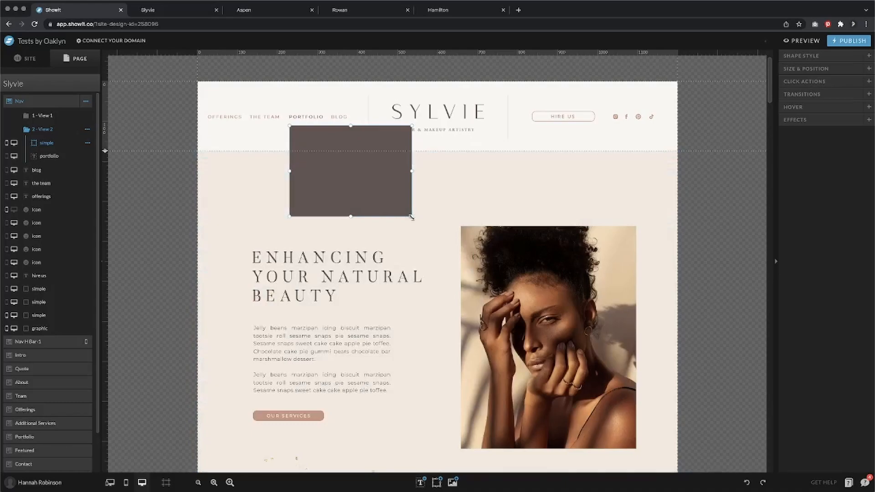
# - Reshape the block into a full-width bar about 1209 by 63 px directly below the navigation bar
pyautogui.moveTo(412, 217); pyautogui.dragTo(564, 184)
pyautogui.moveTo(479, 137); pyautogui.dragTo(386, 160)
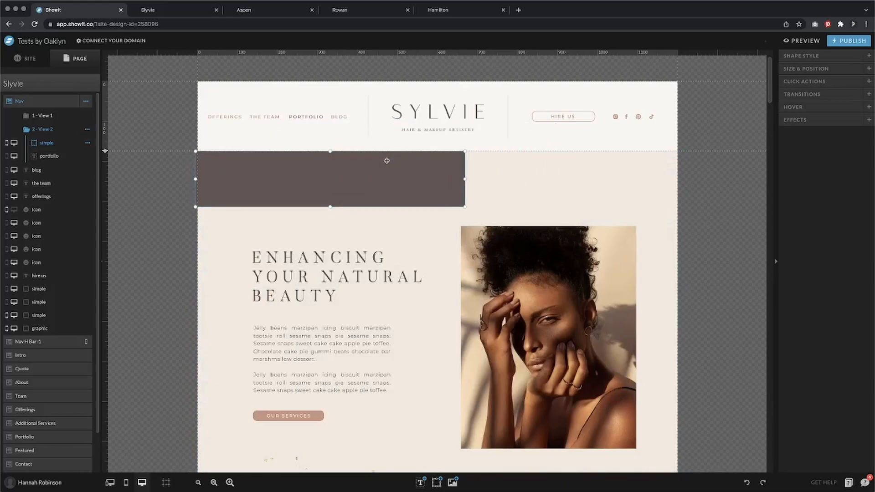
pyautogui.moveTo(465, 207); pyautogui.dragTo(654, 167)
pyautogui.click(649, 140)
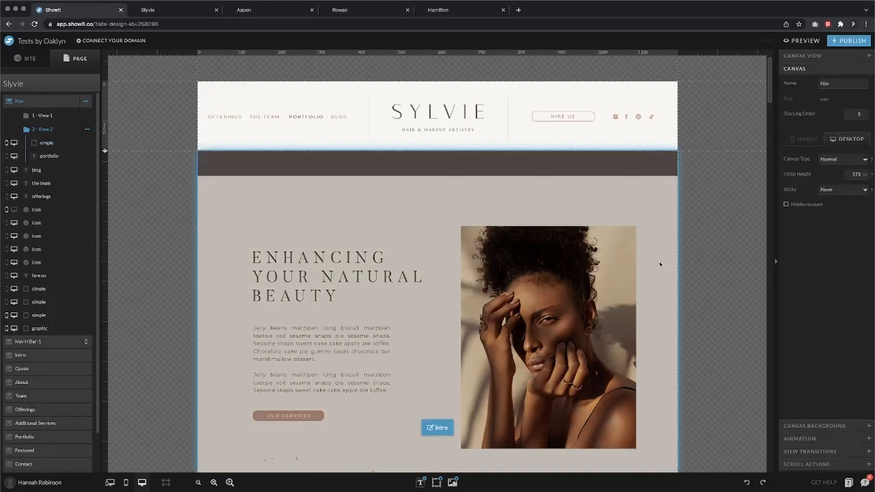
# - Reselect the bar in View 2 of the Nav canvas and set its horizontal locking to stretch across the full width
pyautogui.click(659, 263)
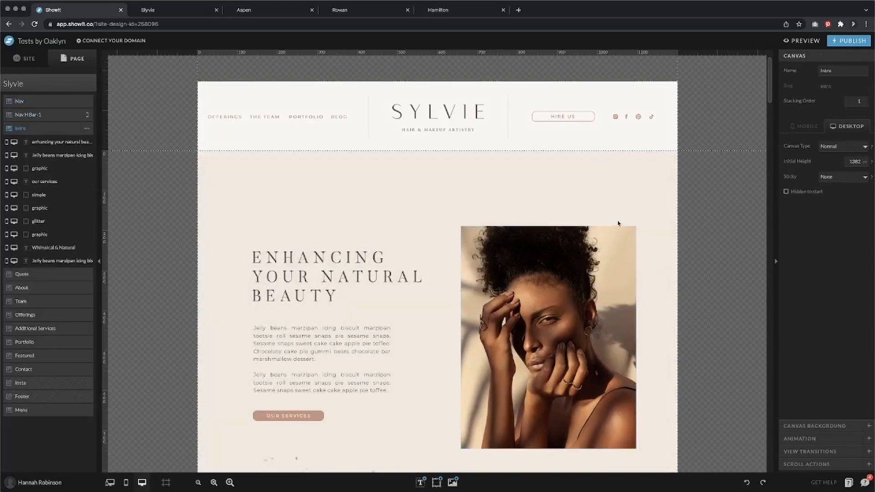
pyautogui.click(300, 120)
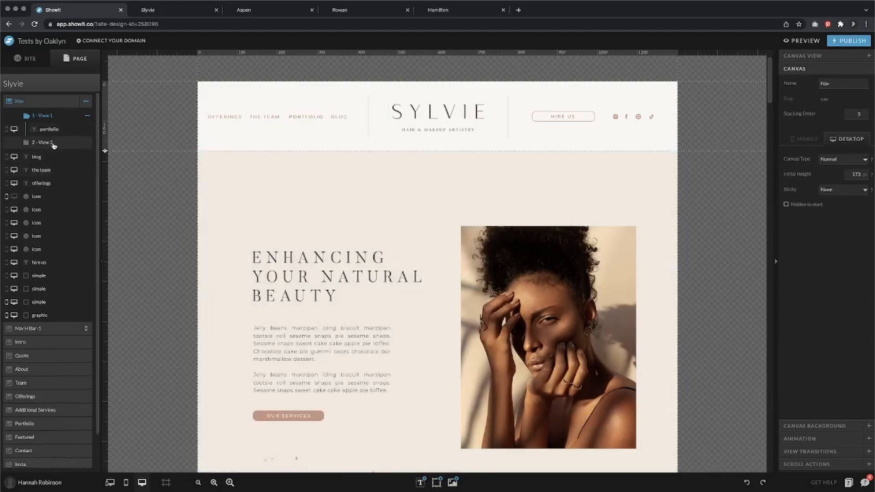
pyautogui.click(51, 143)
pyautogui.click(409, 169)
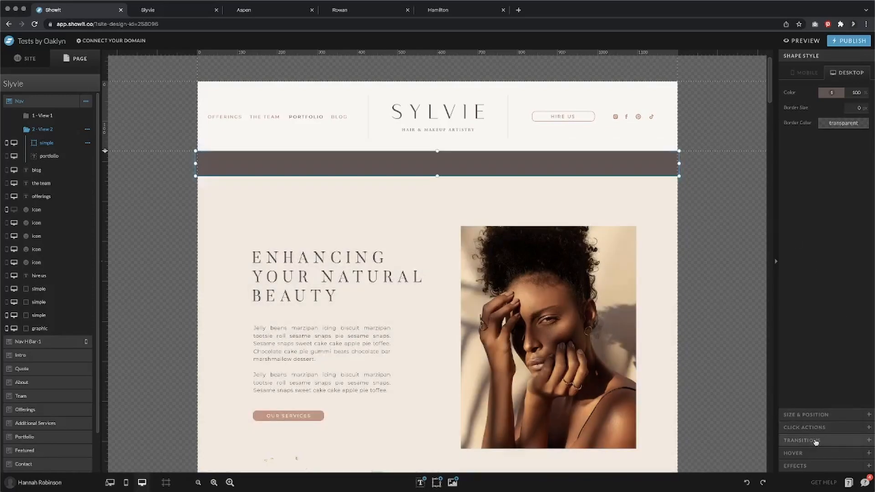
pyautogui.click(817, 415)
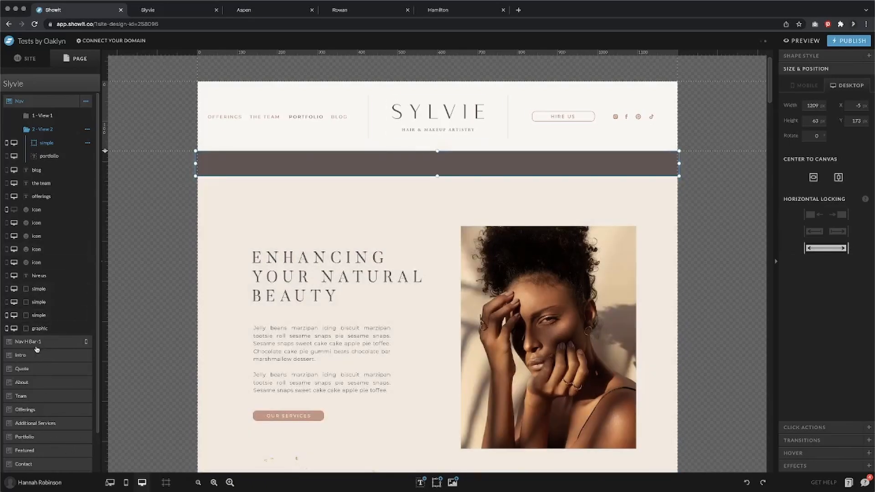
# - Copy the editorial, styled shoots, personal and wedding texts from Nav H Bar-1's View 2 into View 2 of the Nav canvas
pyautogui.click(39, 344)
pyautogui.click(54, 155)
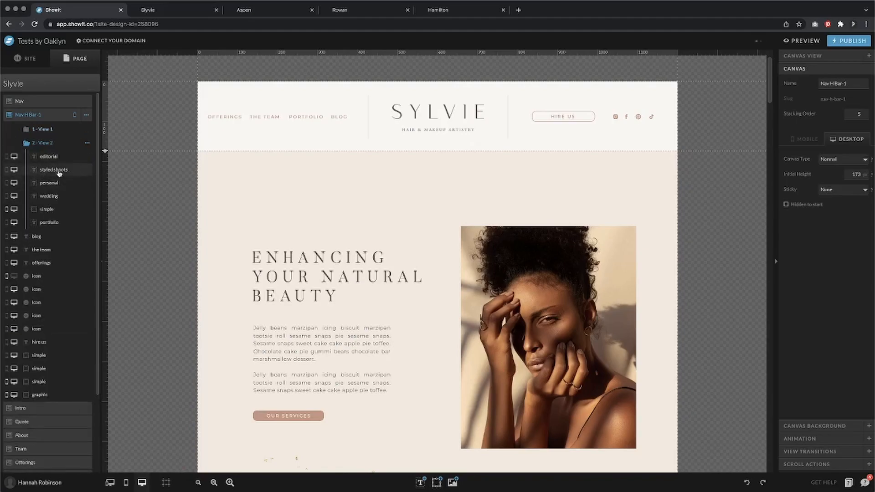
pyautogui.click(58, 159)
pyautogui.keyDown('shift'); pyautogui.click(60, 197); pyautogui.keyUp('shift')
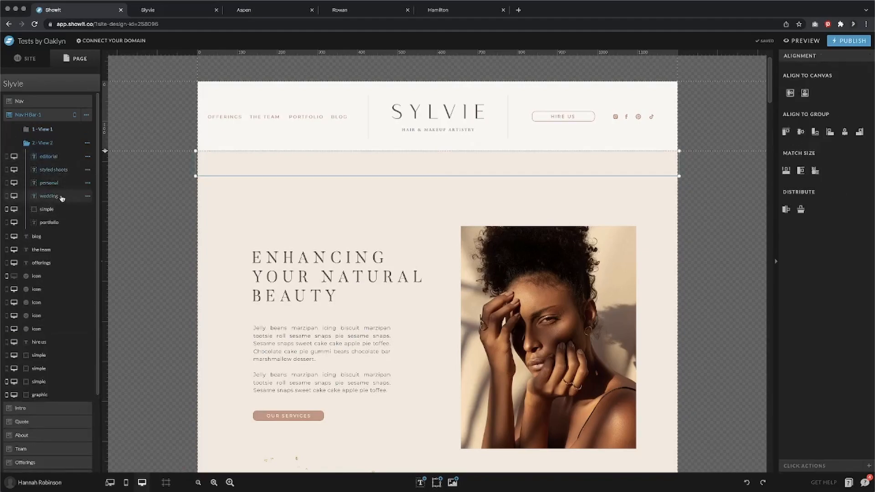
pyautogui.click(56, 130)
pyautogui.click(55, 144)
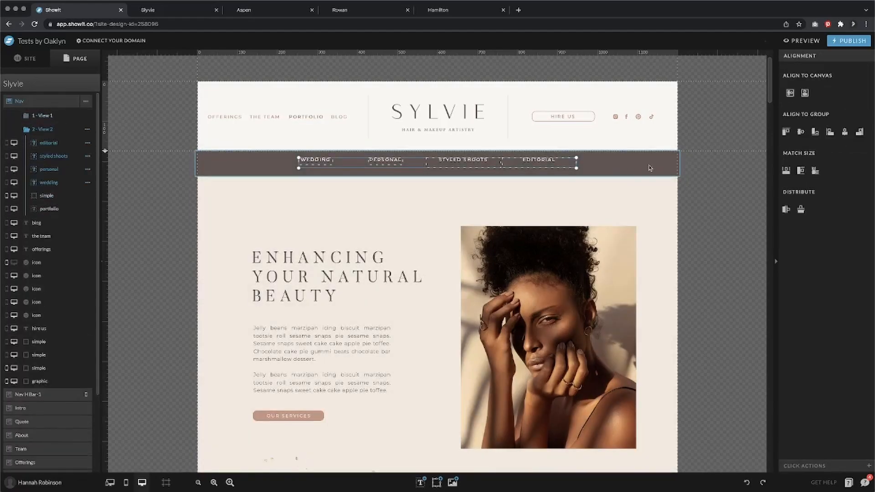
pyautogui.click(713, 176)
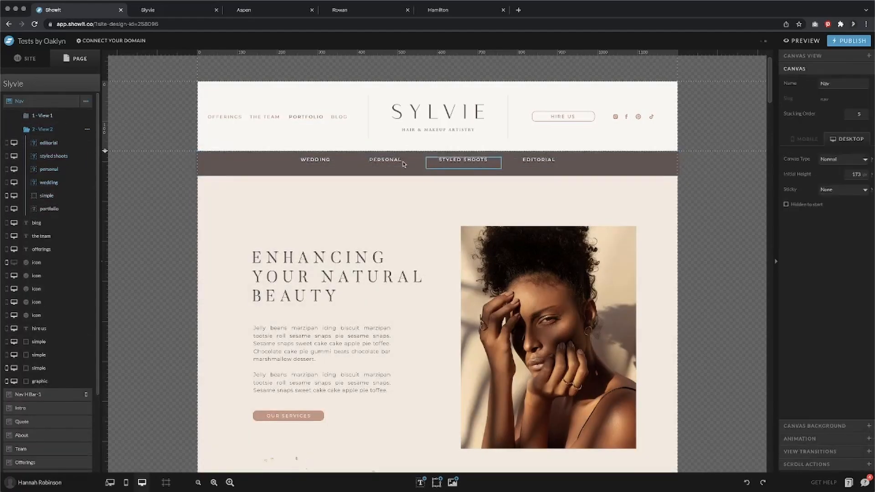
# - Try adding a Heading text above the submenu bar and delete it
pyautogui.click(310, 161)
pyautogui.click(310, 163)
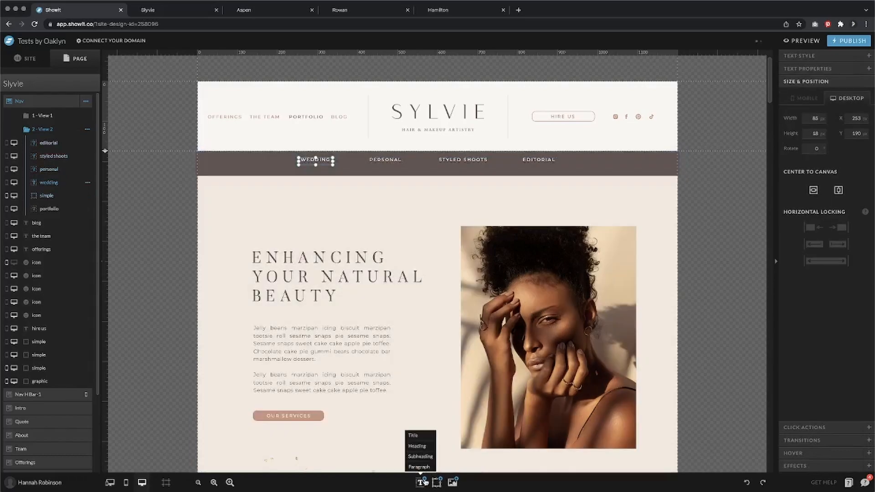
pyautogui.moveTo(415, 482)
pyautogui.moveTo(419, 444); pyautogui.dragTo(284, 145)
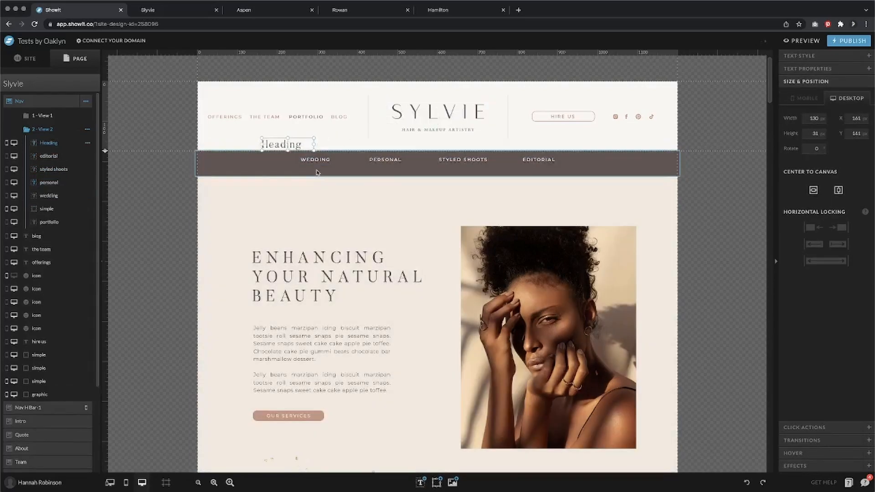
pyautogui.press('Delete')
# - Move the Wedding, Personal, Styled Shoots and Editorial links together down to Y 200 within the submenu bar
pyautogui.click(314, 160)
pyautogui.keyDown('shift'); pyautogui.click(385, 159); pyautogui.keyUp('shift')
pyautogui.keyDown('shift'); pyautogui.click(463, 160); pyautogui.keyUp('shift')
pyautogui.keyDown('shift'); pyautogui.click(539, 161); pyautogui.keyUp('shift')
pyautogui.hotkey('shift', 'Down')
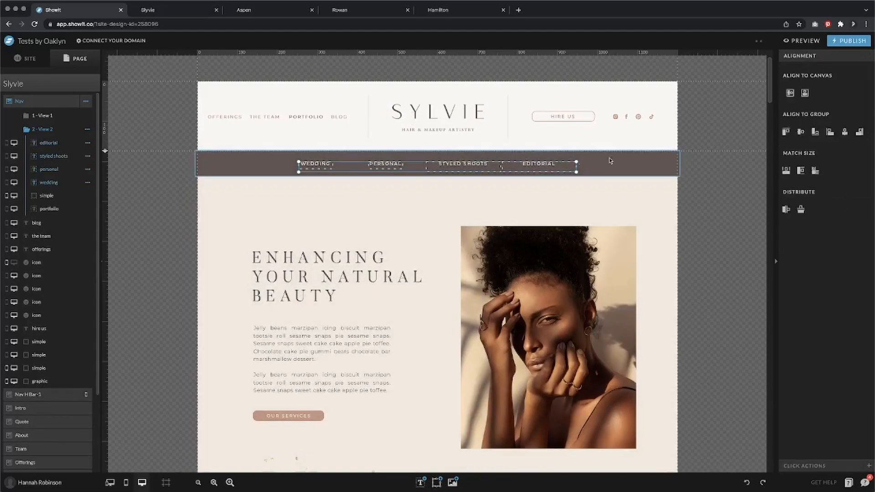
pyautogui.click(610, 161)
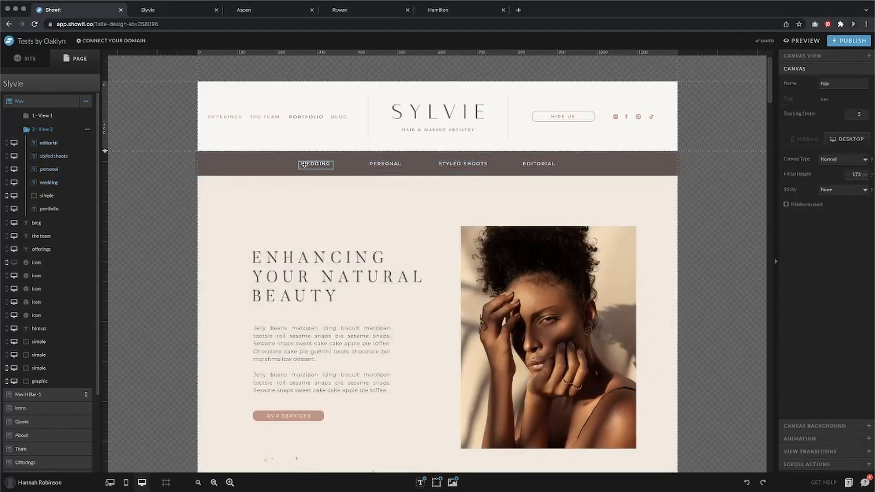
# - Select the Wedding, Styled Shoots and Editorial links in turn to check their size and position
pyautogui.click(316, 165)
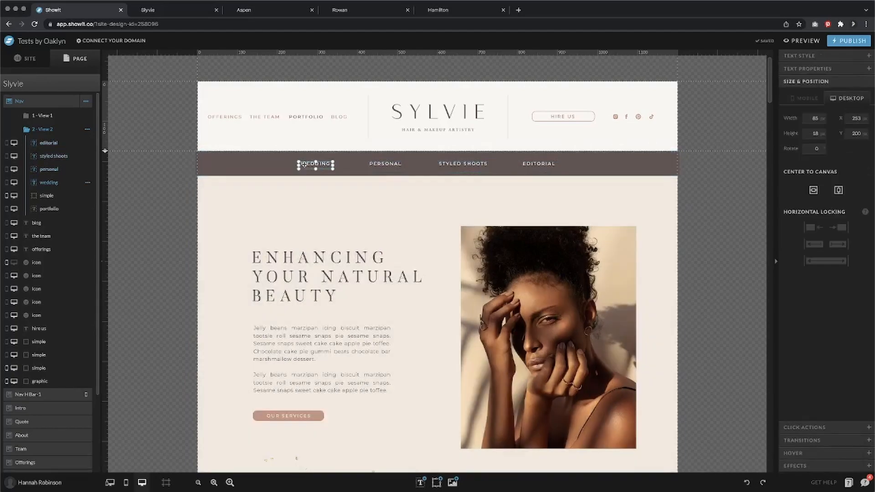
pyautogui.click(463, 164)
pyautogui.click(543, 163)
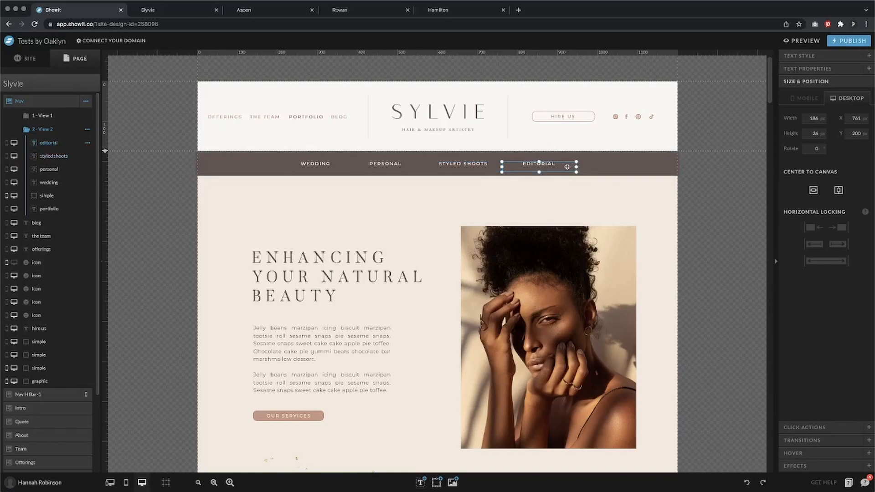
# - Right-align the text of the Editorial link and left-align the text of the Wedding link in the submenu bar
pyautogui.click(801, 56)
pyautogui.click(852, 199)
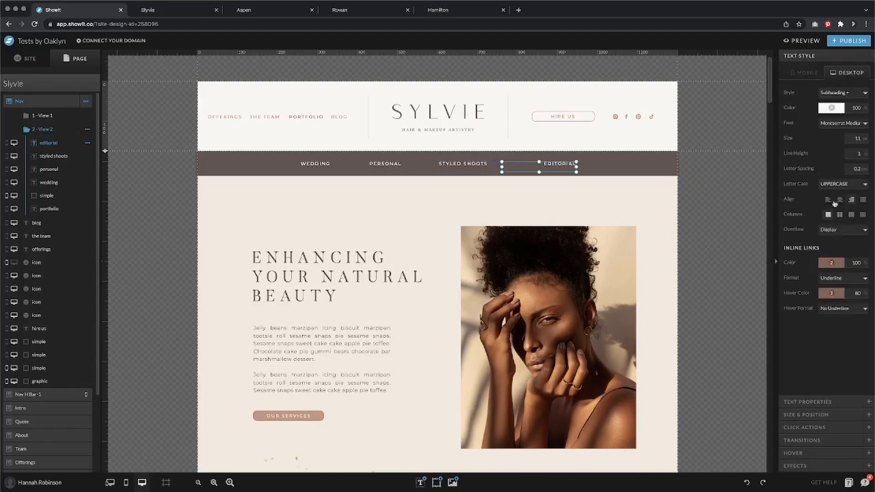
pyautogui.click(316, 164)
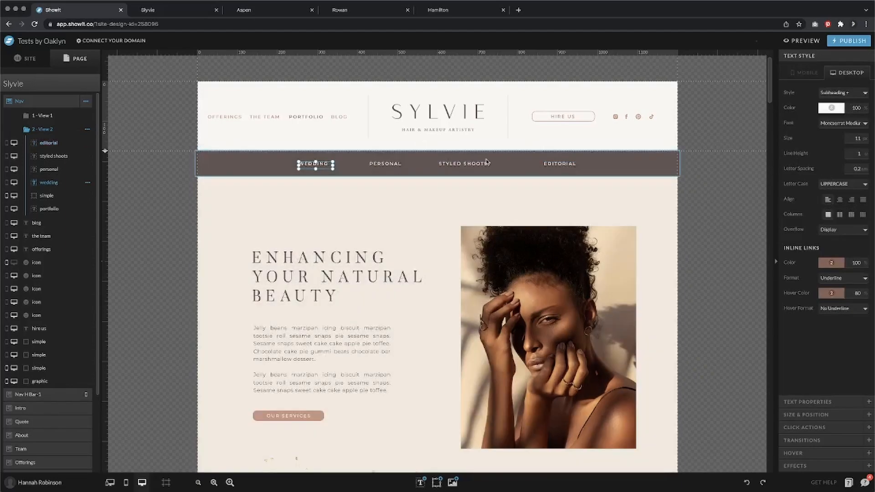
# - Shift the Styled Shoots link to the right and narrow its text box to fit closer around the words
pyautogui.click(453, 167)
pyautogui.hotkey('shift', 'Right')
pyautogui.hotkey('shift', 'Right')
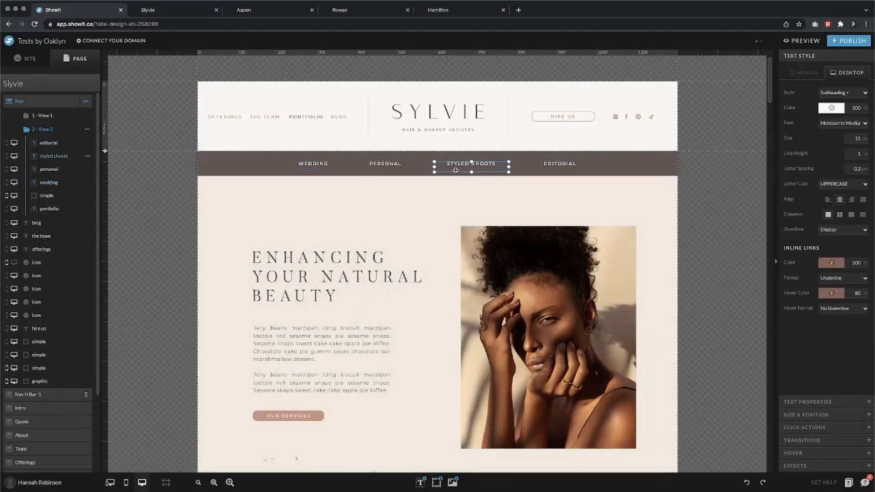
pyautogui.moveTo(434, 167); pyautogui.dragTo(454, 168)
# - Shift the Personal link to the right to even out its spacing between Wedding and Styled Shoots
pyautogui.click(385, 160)
pyautogui.click(387, 163)
pyautogui.hotkey('shift', 'Right')
pyautogui.hotkey('shift', 'Right')
pyautogui.hotkey('shift', 'Right')
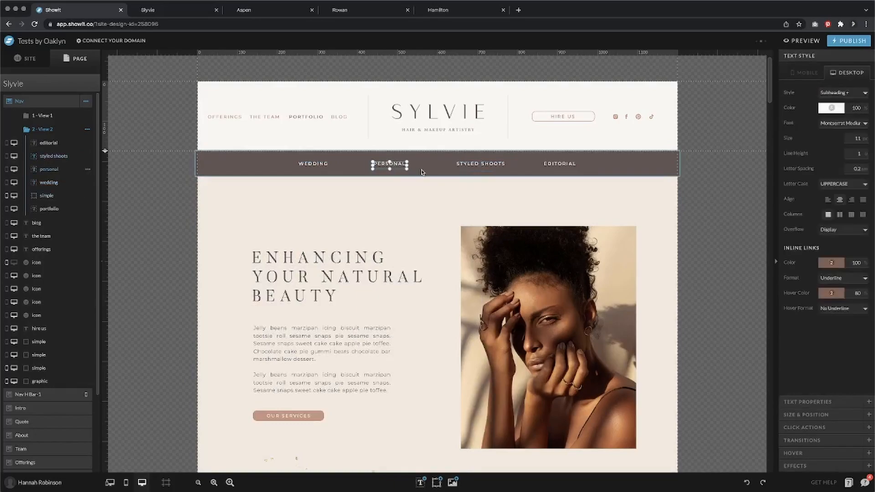
# - Center the Editorial, Styled Shoots, Personal and Wedding links as one group horizontally on the canvas
pyautogui.click(505, 167)
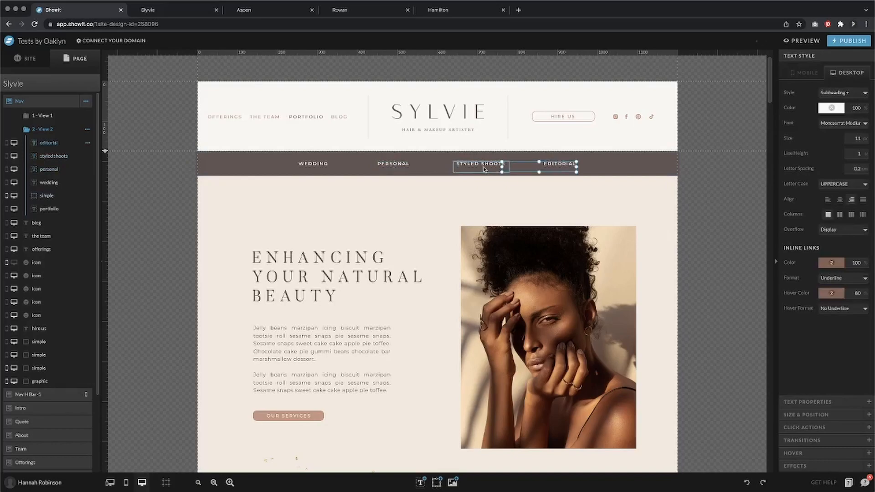
pyautogui.keyDown('shift'); pyautogui.click(483, 165); pyautogui.keyUp('shift')
pyautogui.keyDown('shift'); pyautogui.click(392, 165); pyautogui.keyUp('shift')
pyautogui.keyDown('shift'); pyautogui.click(314, 167); pyautogui.keyUp('shift')
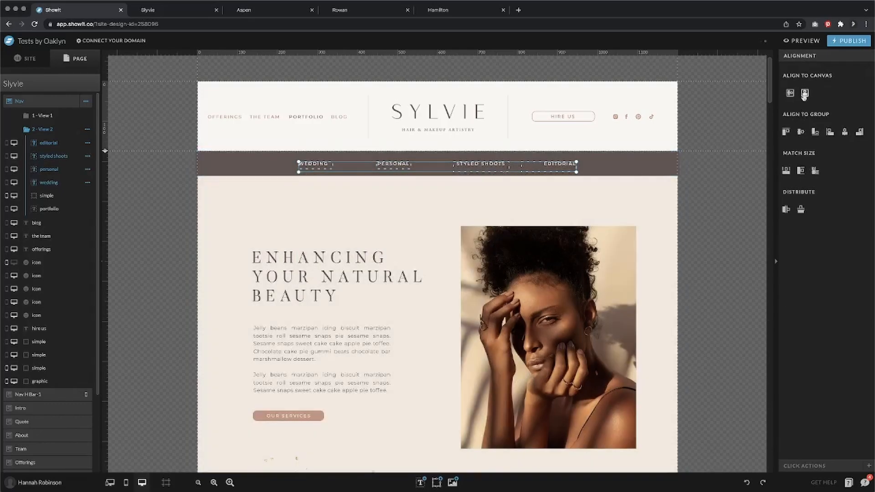
pyautogui.click(805, 94)
pyautogui.click(806, 94)
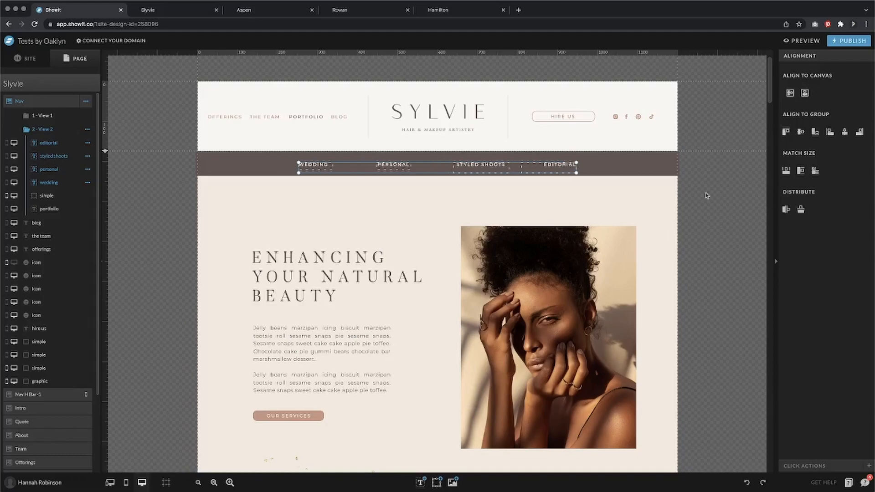
pyautogui.click(707, 170)
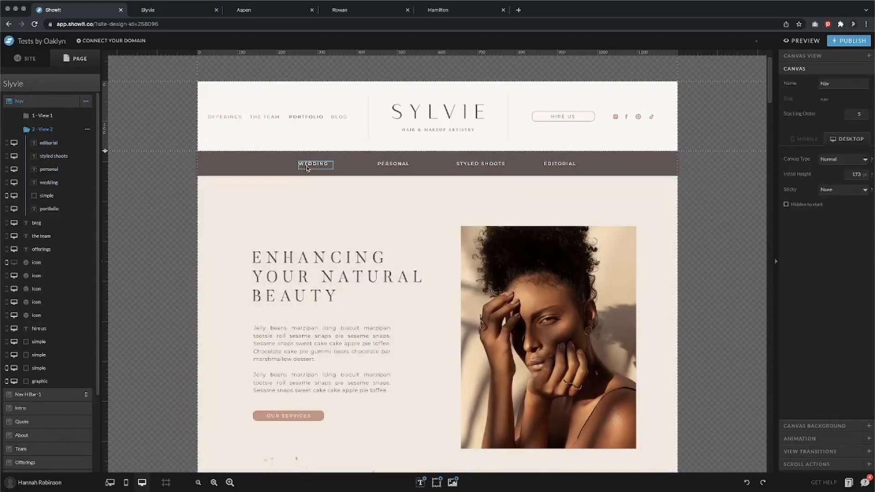
# - Compare View 1 with View 2 of the Nav canvas and review the page options in the Wedding link's click action
pyautogui.click(49, 115)
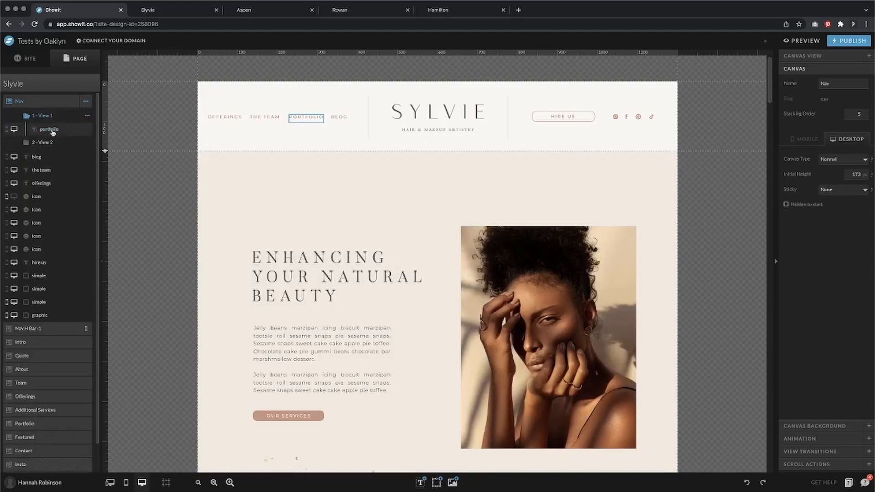
pyautogui.click(53, 143)
pyautogui.click(322, 165)
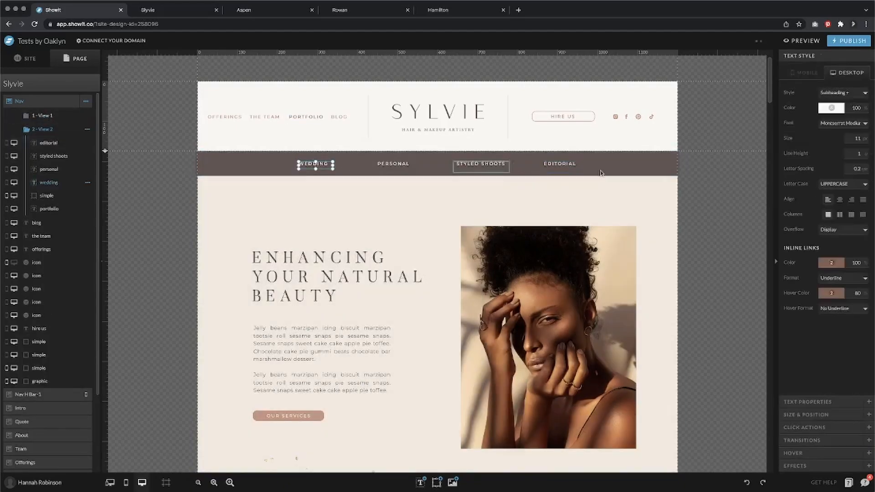
pyautogui.click(833, 427)
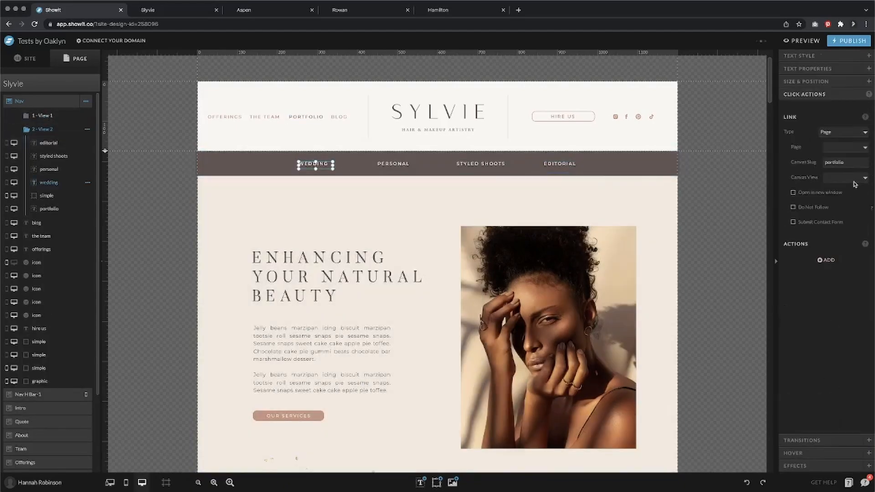
pyautogui.click(834, 148)
pyautogui.click(825, 304)
# - Preview the site, open the Portfolio submenu, follow the Styled Shoots link and close the preview
pyautogui.click(797, 42)
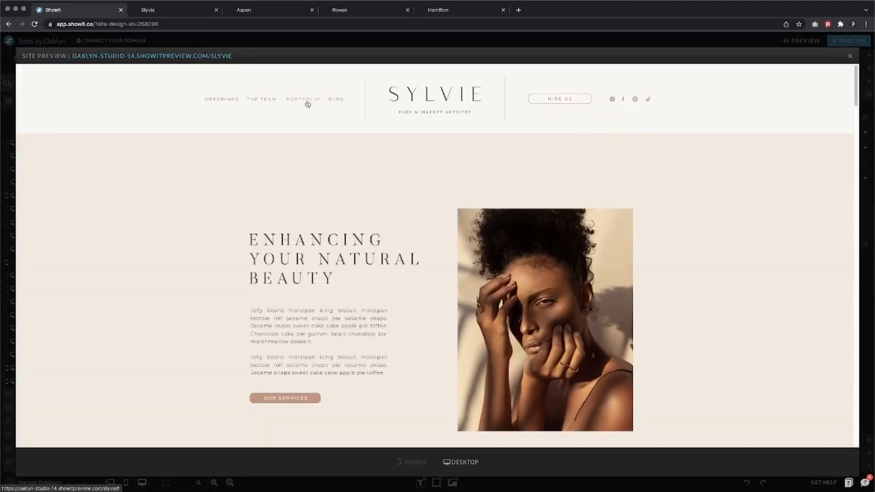
pyautogui.click(308, 104)
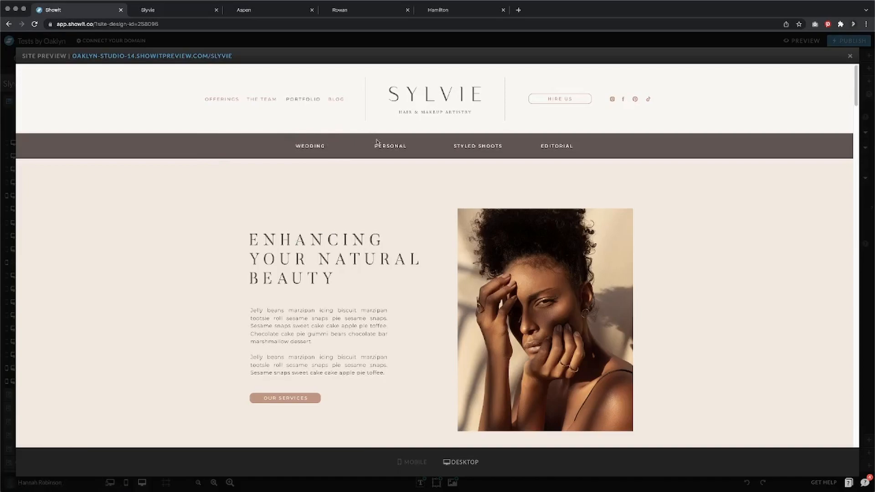
pyautogui.click(461, 145)
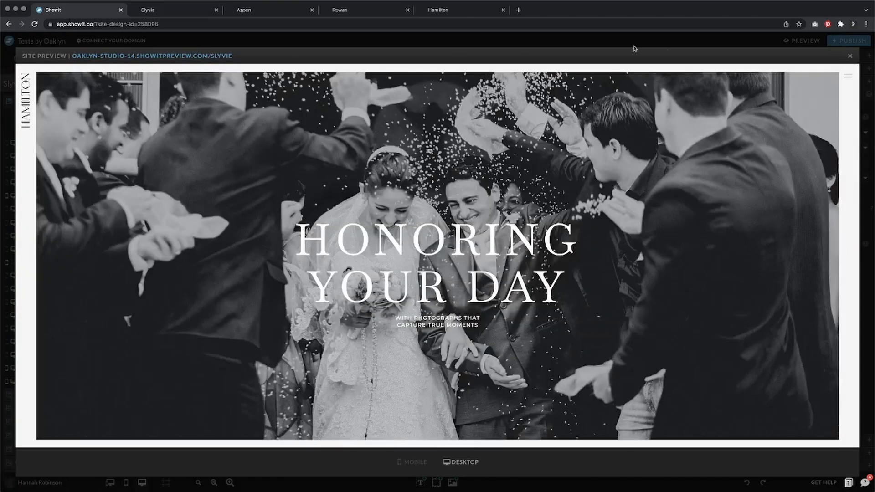
pyautogui.click(850, 56)
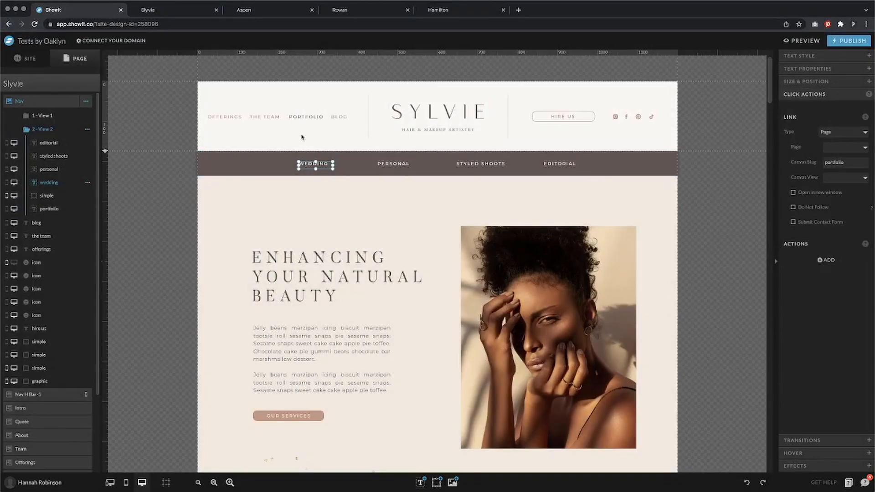
# - Set the click action of the Portfolio link in View 2 to show View 1 of this canvas
pyautogui.click(299, 130)
pyautogui.click(307, 118)
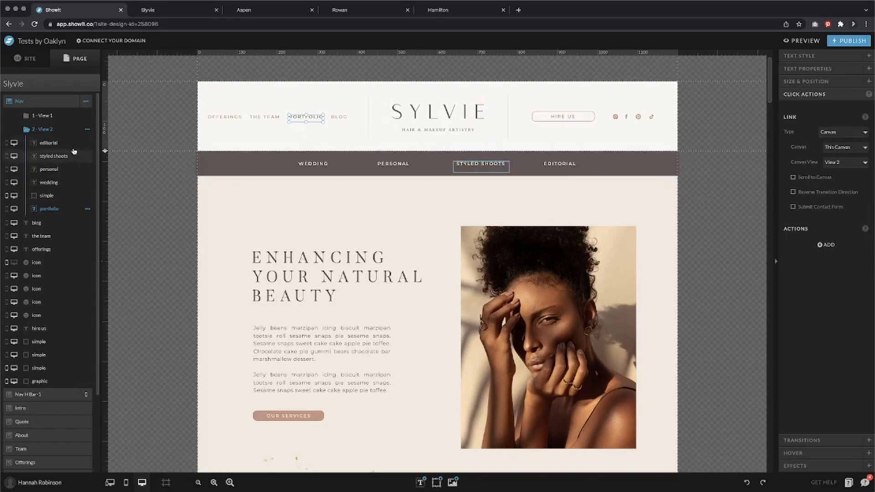
pyautogui.click(42, 118)
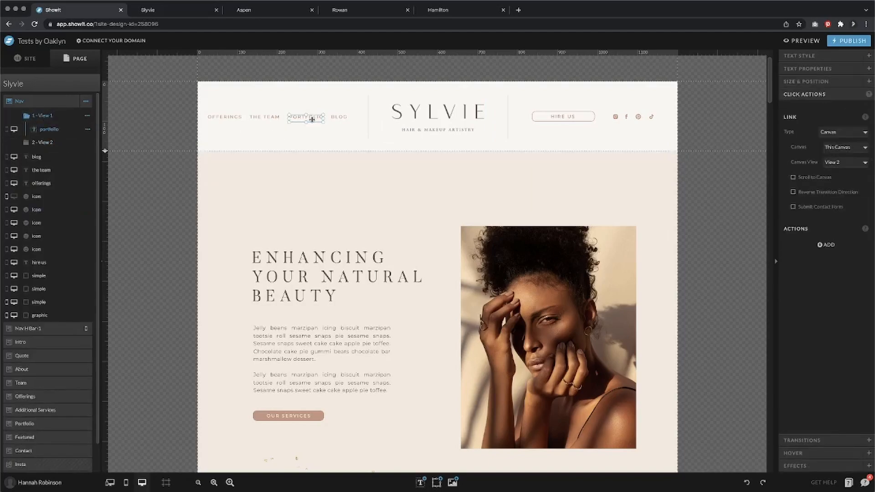
pyautogui.click(42, 143)
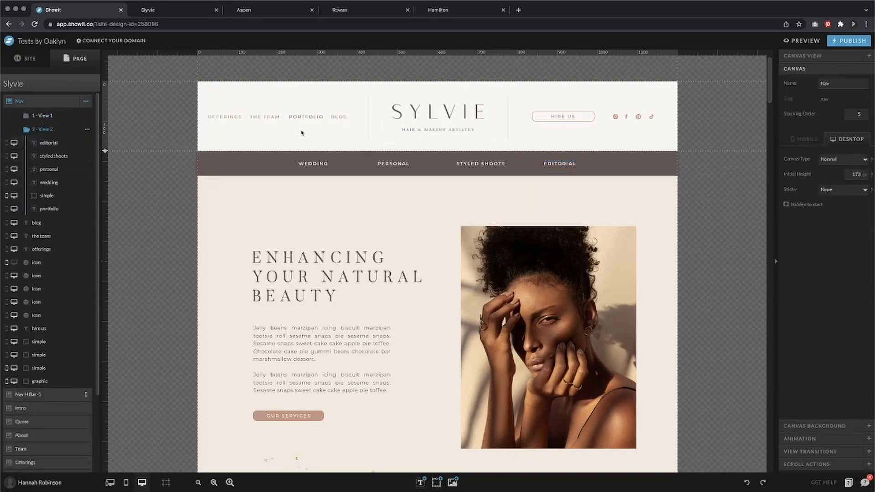
pyautogui.click(845, 162)
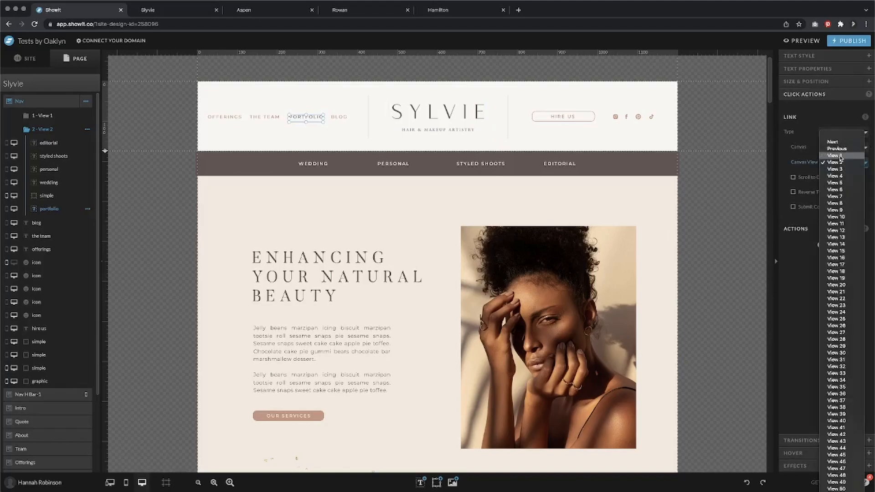
pyautogui.click(839, 156)
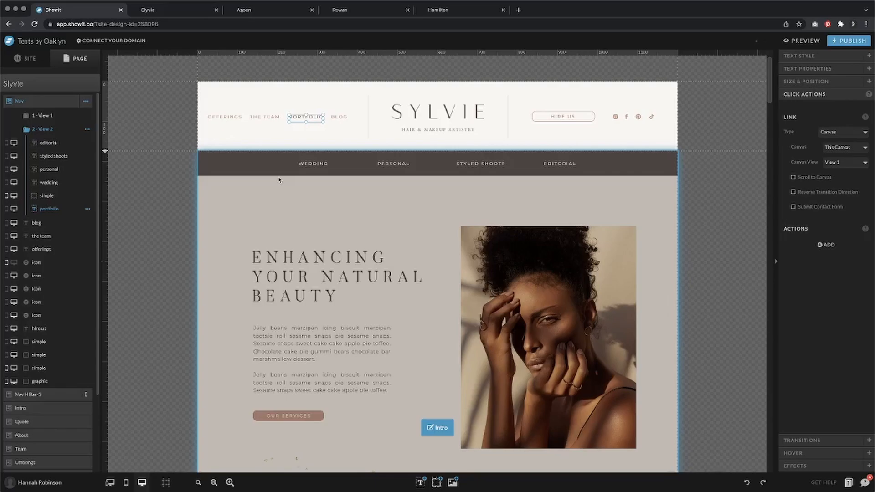
# - Preview the site to test opening and closing the submenu with the Portfolio link, and close the preview
pyautogui.click(278, 174)
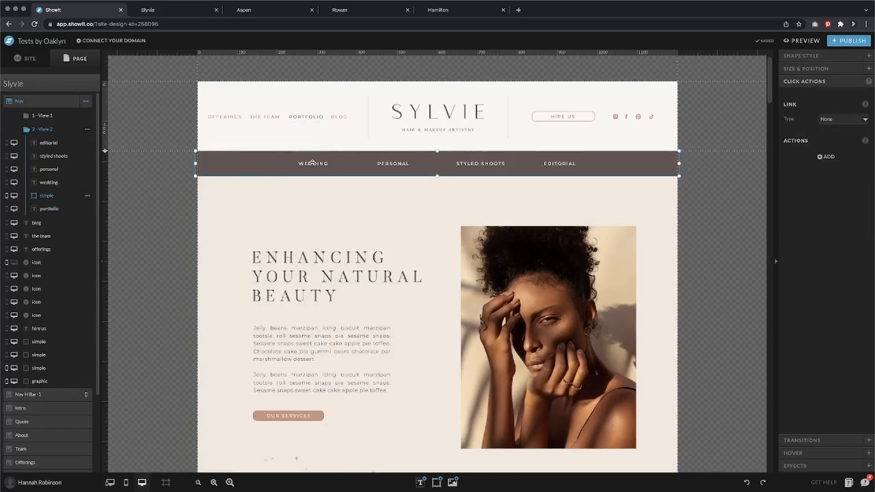
pyautogui.click(803, 40)
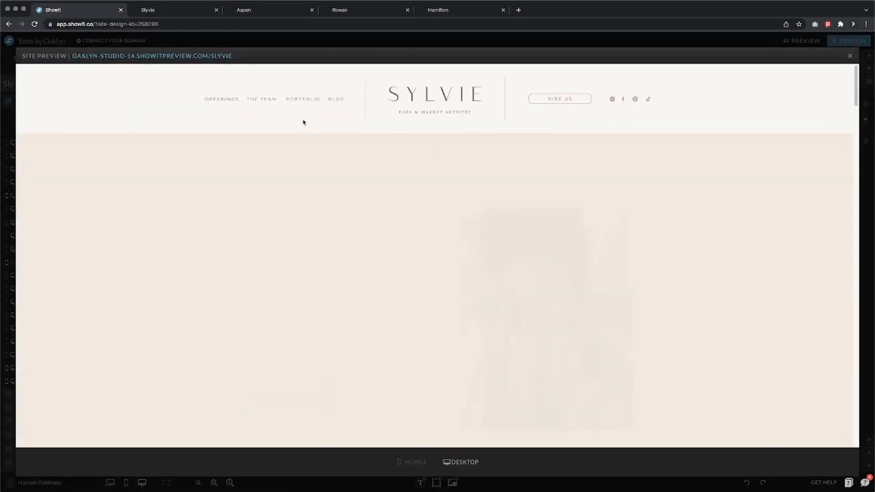
pyautogui.moveTo(298, 101)
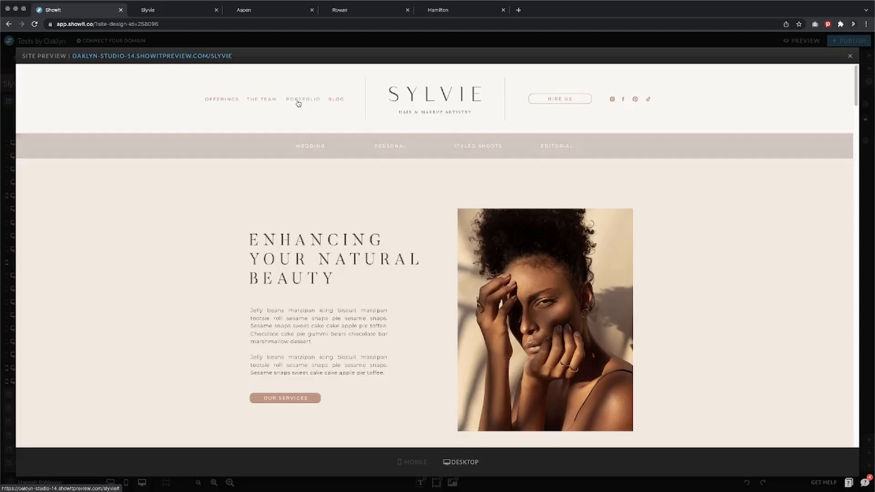
pyautogui.click(850, 56)
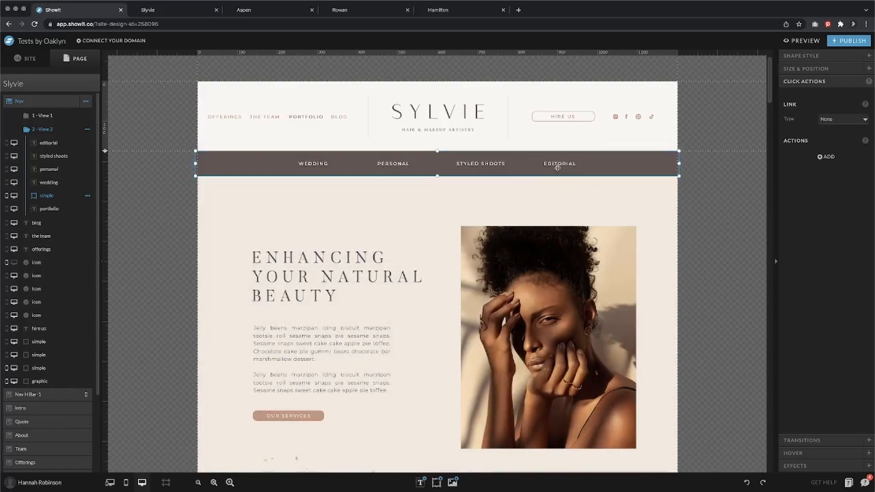
# - Stack the four submenu links under Portfolio and resize the full-width bar into a small box behind them
pyautogui.moveTo(560, 164); pyautogui.dragTo(304, 157)
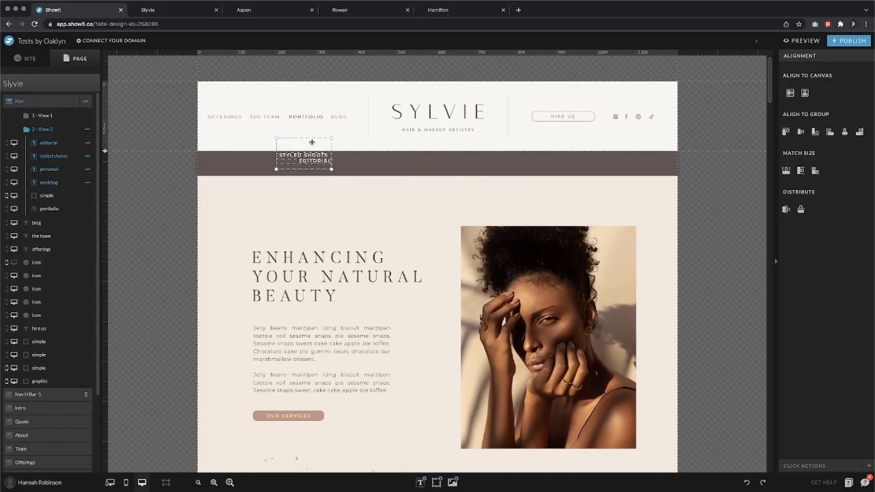
pyautogui.click(457, 163)
pyautogui.moveTo(681, 153); pyautogui.dragTo(336, 125)
pyautogui.moveTo(194, 124); pyautogui.dragTo(277, 123)
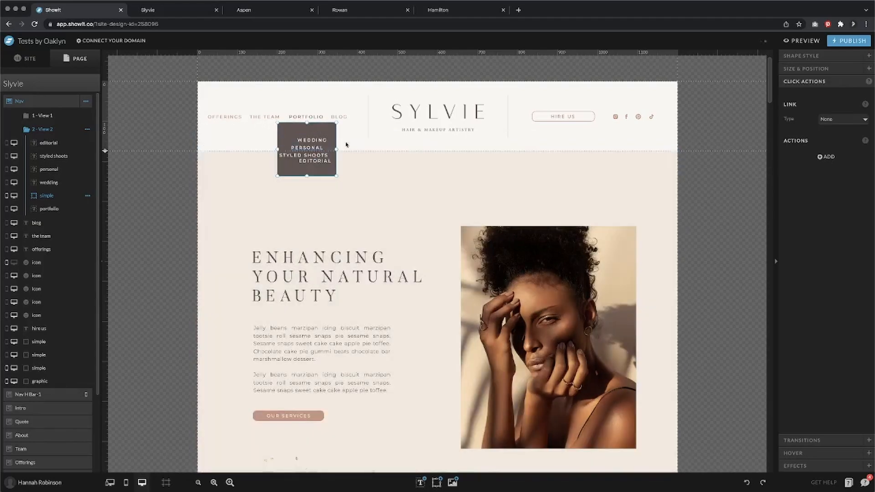
# - Move the Wedding link to the top of the dropdown box and center-align its text
pyautogui.click(312, 140)
pyautogui.moveTo(311, 140); pyautogui.dragTo(312, 132)
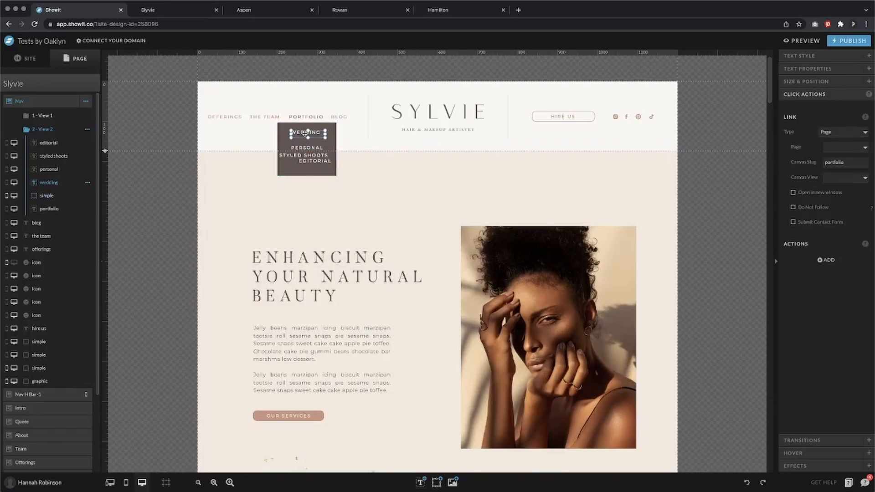
pyautogui.click(818, 56)
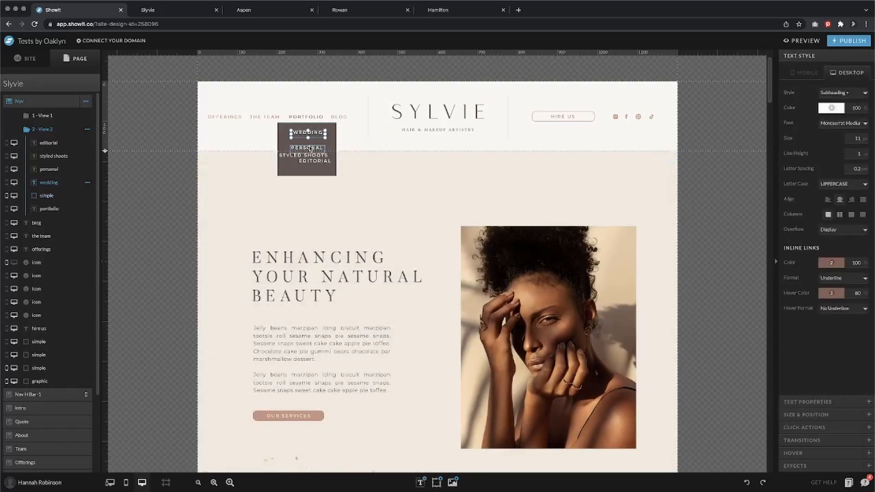
# - Center-align the Editorial text and space the Personal, Styled Shoots and Editorial links evenly below Wedding in the dropdown box
pyautogui.click(307, 148)
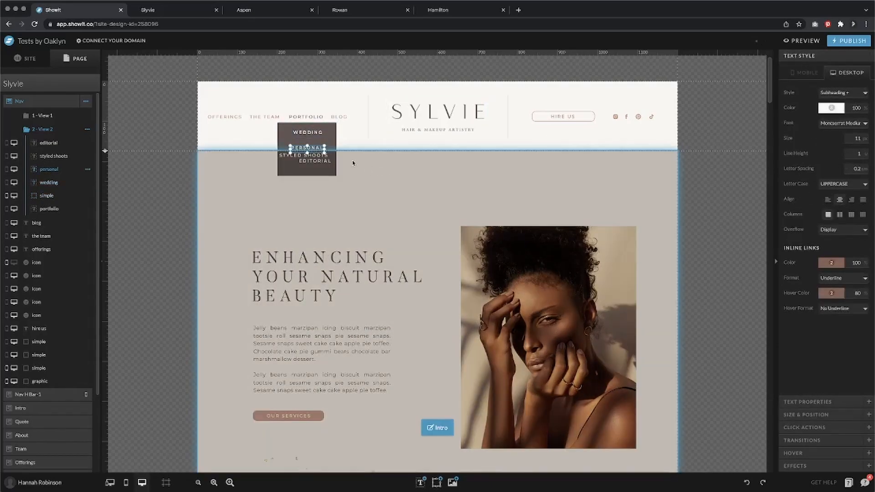
pyautogui.click(309, 155)
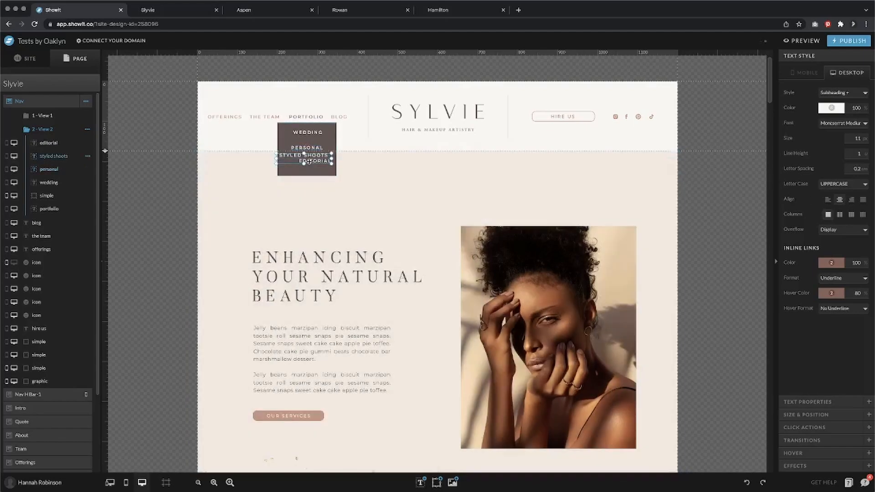
pyautogui.click(314, 162)
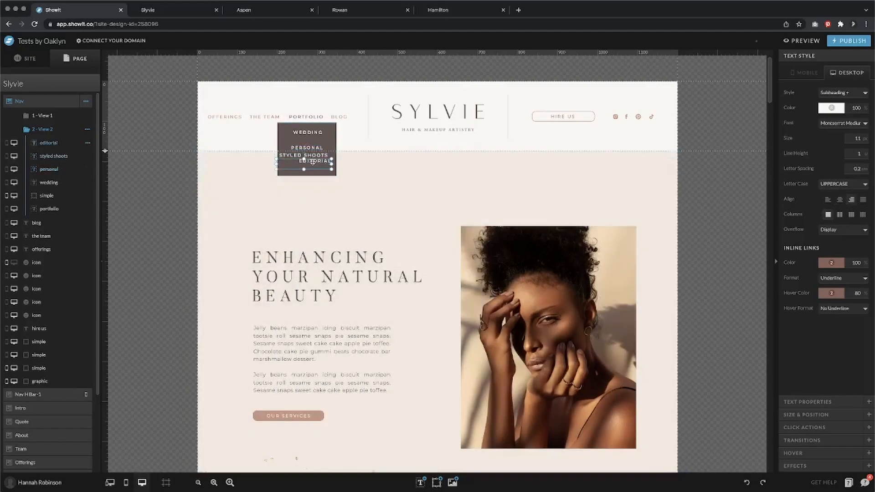
pyautogui.click(839, 200)
pyautogui.moveTo(306, 162)
pyautogui.mouseDown()
pyautogui.moveTo(307, 143)
pyautogui.moveTo(309, 158)
pyautogui.mouseUp()
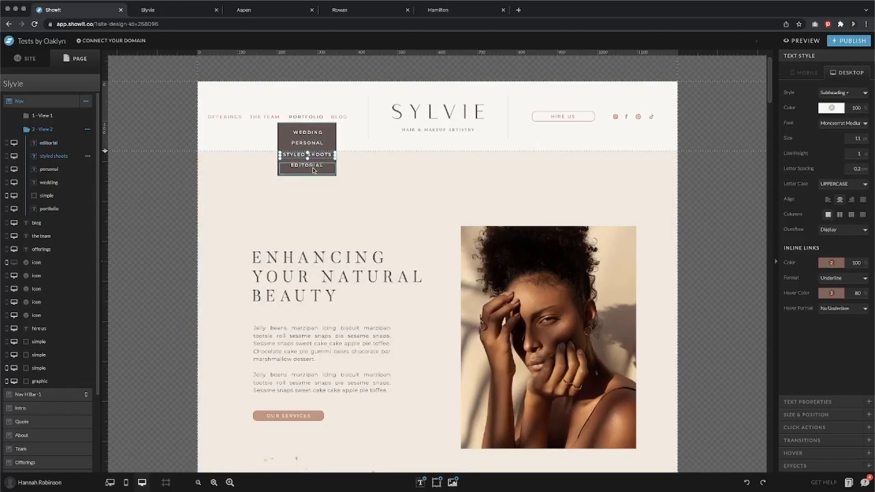
# - Nudge the four dropdown links slightly down as a group, and the Personal link a further 1 px down
pyautogui.click(313, 167)
pyautogui.keyDown('shift'); pyautogui.click(314, 155); pyautogui.keyUp('shift')
pyautogui.keyDown('shift'); pyautogui.click(312, 144); pyautogui.keyUp('shift')
pyautogui.keyDown('shift'); pyautogui.click(312, 135); pyautogui.keyUp('shift')
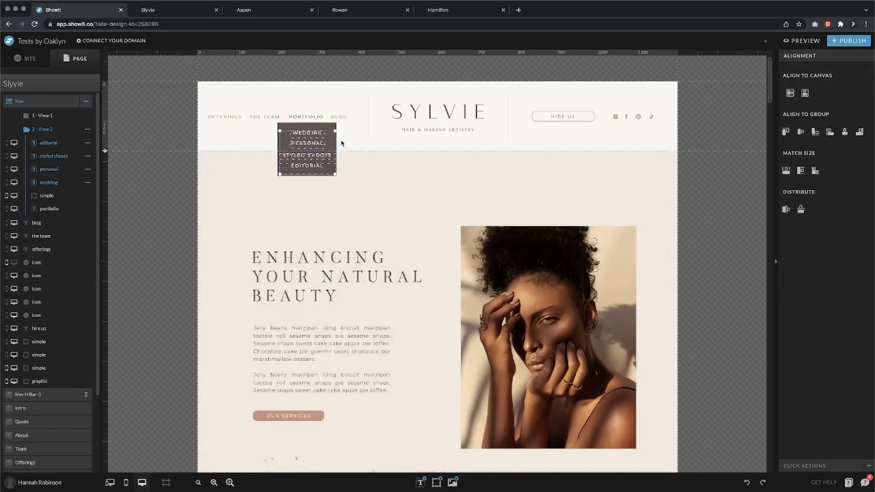
pyautogui.click(342, 143)
pyautogui.click(314, 144)
pyautogui.press('Down')
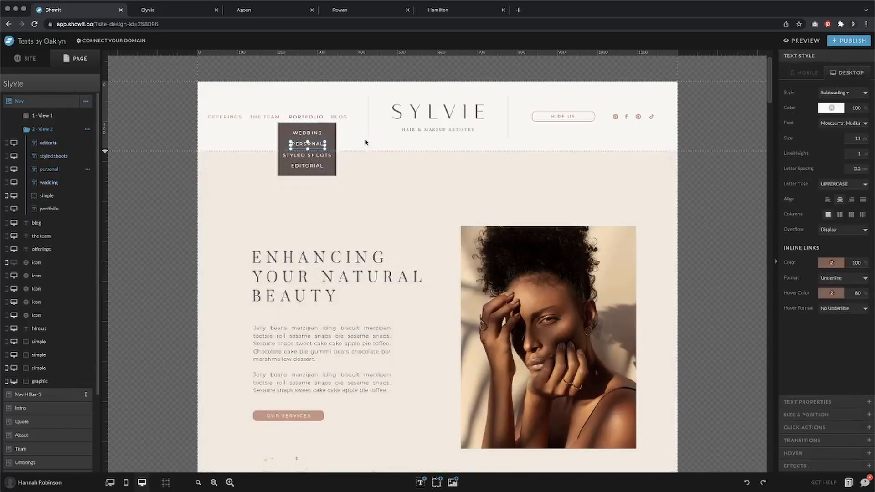
# - Reshape the dropdown box to be narrower and taller, with Styled Shoots wrapped onto two lines and Editorial lower
pyautogui.click(366, 142)
pyautogui.click(328, 147)
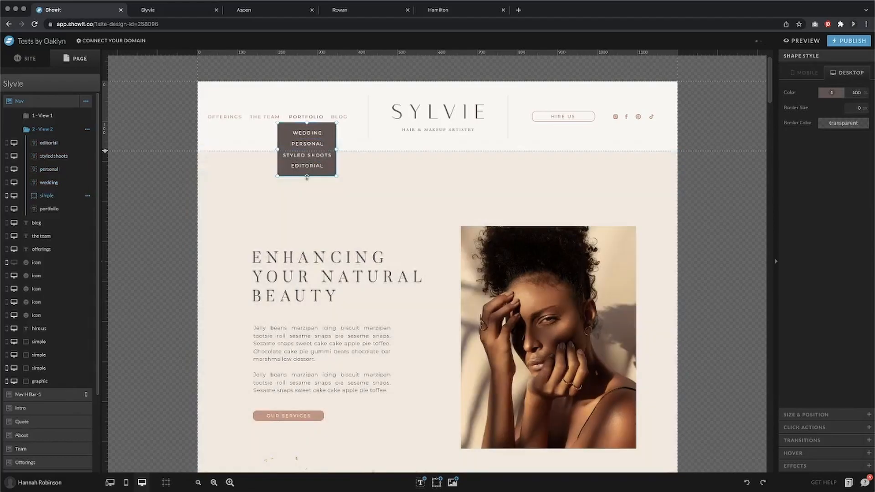
pyautogui.moveTo(304, 180); pyautogui.dragTo(329, 156)
pyautogui.click(332, 159)
pyautogui.click(285, 153)
pyautogui.press('Left')
pyautogui.press('Left')
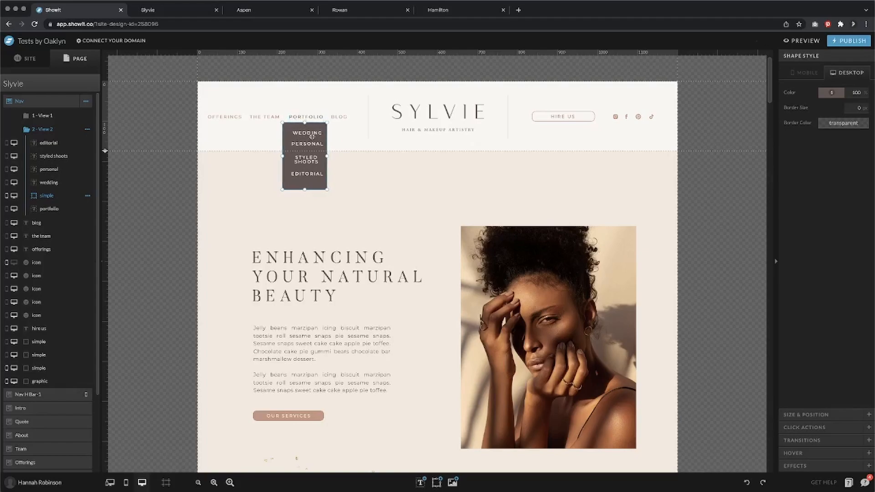
# - Try to center-align the Portfolio link, the four dropdown links and their box as a group and nudge them left
pyautogui.moveTo(288, 102); pyautogui.dragTo(320, 196)
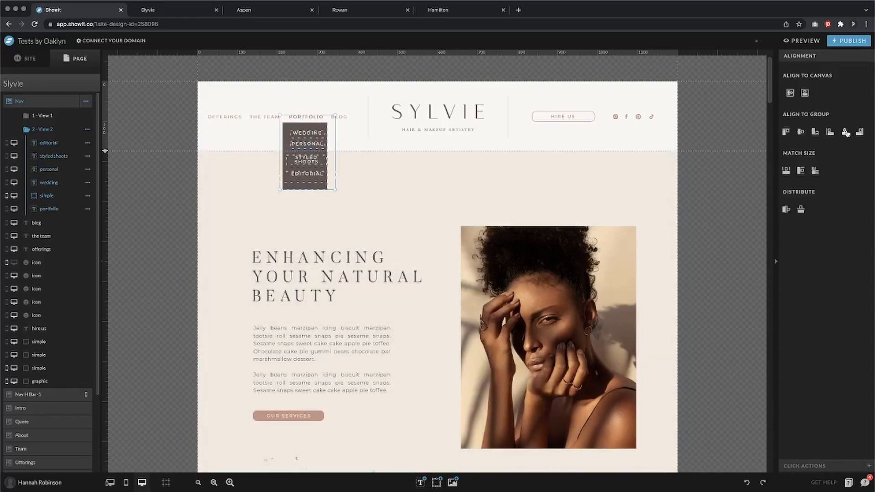
pyautogui.click(844, 132)
pyautogui.press('Left')
pyautogui.press('Left')
pyautogui.press('Left')
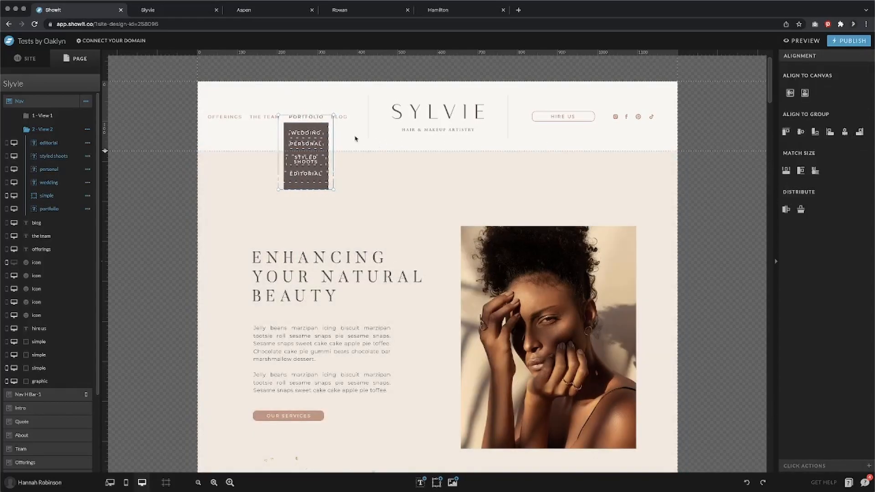
# - Undo the group alignment and nudges that included the Portfolio link
pyautogui.press('super+z')
pyautogui.press('super+z')
pyautogui.press('super+z')
pyautogui.press('super+z')
pyautogui.press('super+z')
pyautogui.press('super+z')
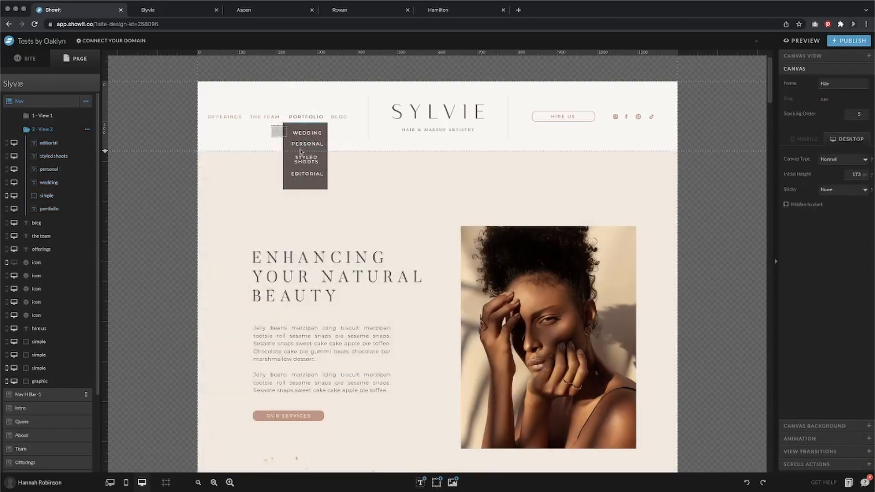
# - Center-align the dropdown box with its four links, excluding Portfolio, and fine-tune the positions of the links
pyautogui.moveTo(272, 125); pyautogui.dragTo(341, 195)
pyautogui.click(846, 132)
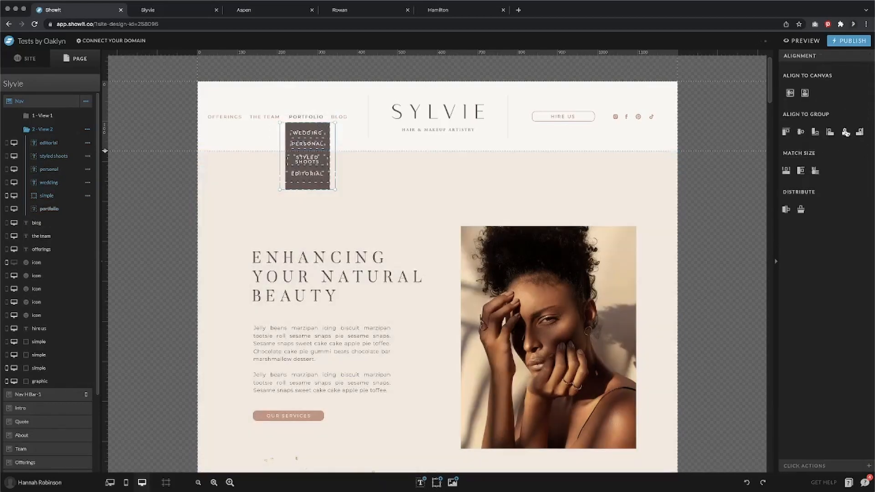
pyautogui.click(347, 136)
pyautogui.moveTo(313, 135); pyautogui.dragTo(306, 145)
pyautogui.click(340, 137)
# - Shorten the dropdown box to about 154 px high so it ends just below the Editorial link
pyautogui.click(309, 162)
pyautogui.click(309, 187)
pyautogui.moveTo(305, 191); pyautogui.dragTo(307, 184)
pyautogui.click(355, 145)
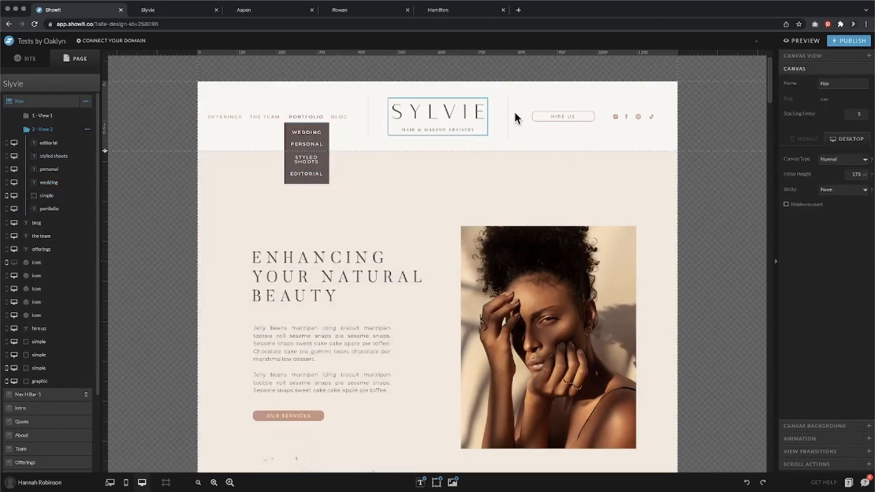
# - Preview the Slyvie page on desktop and open the Portfolio submenu to check the dropdown
pyautogui.click(805, 40)
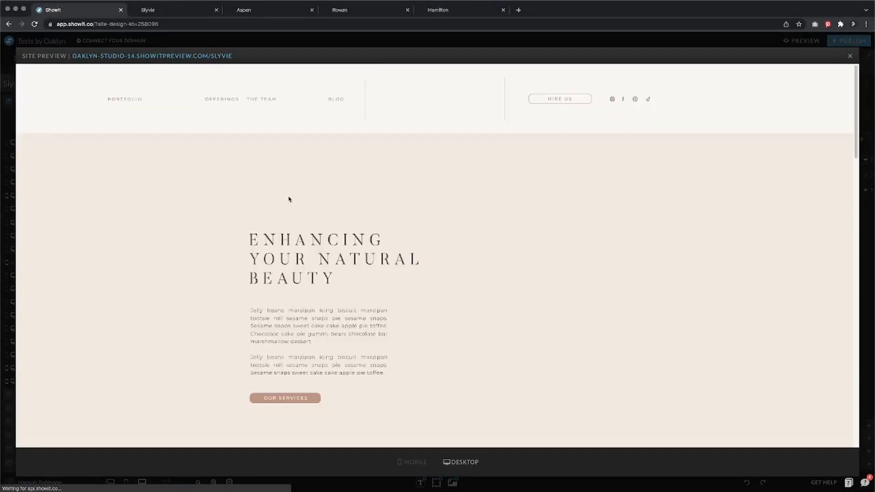
pyautogui.click(299, 104)
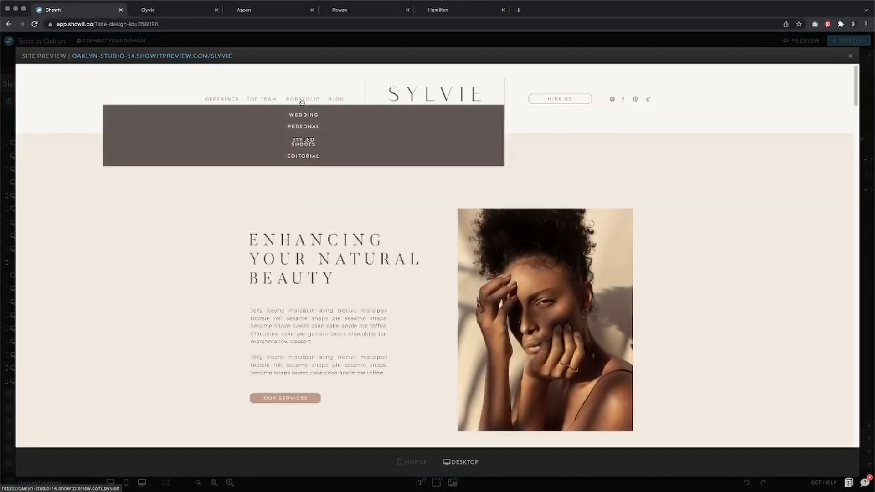
pyautogui.click(851, 57)
# - Turn off the horizontal stretch locking on the dropdown box and test the Portfolio submenu again in the preview
pyautogui.click(329, 126)
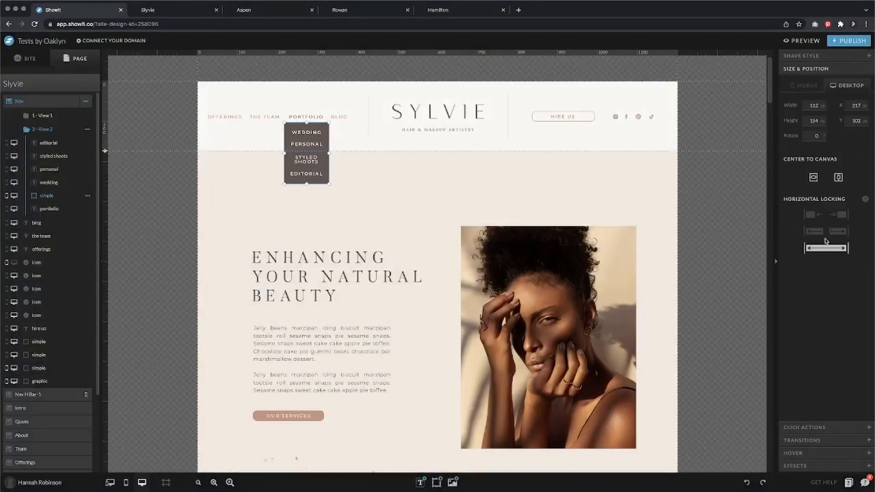
pyautogui.click(830, 250)
pyautogui.click(802, 41)
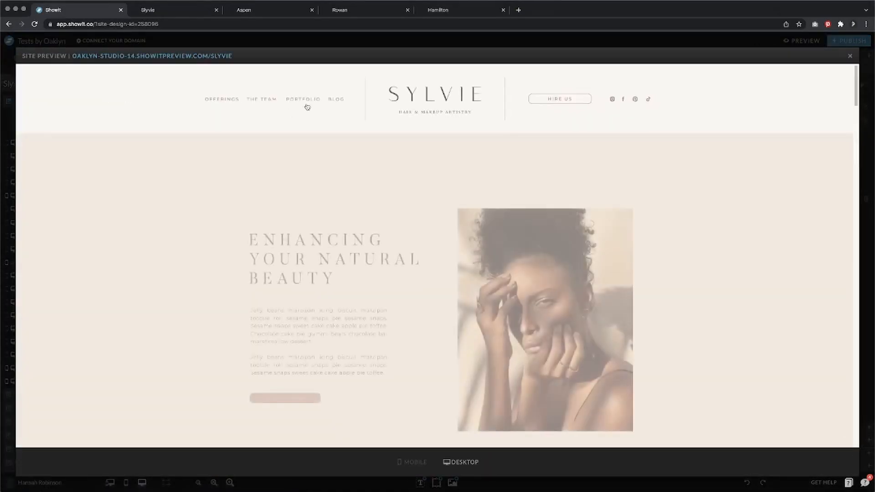
pyautogui.moveTo(308, 107)
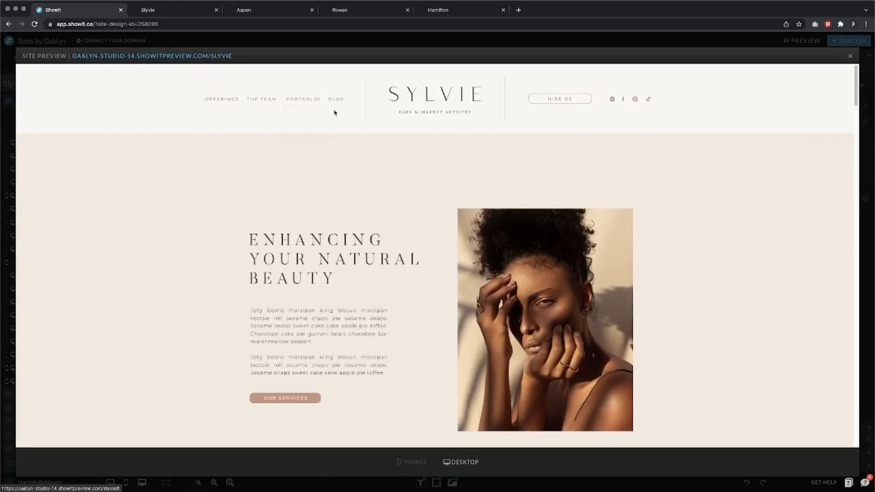
pyautogui.click(850, 56)
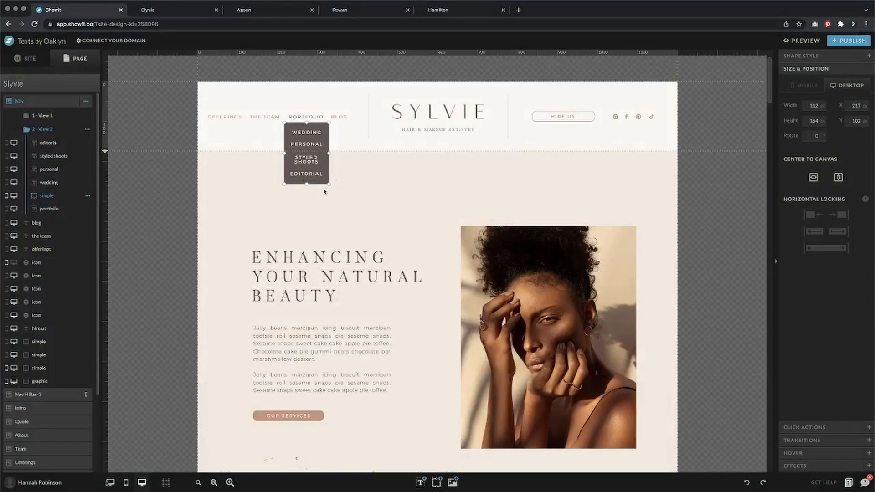
# - Open the Rowan page in the editor and check its site preview
pyautogui.click(30, 59)
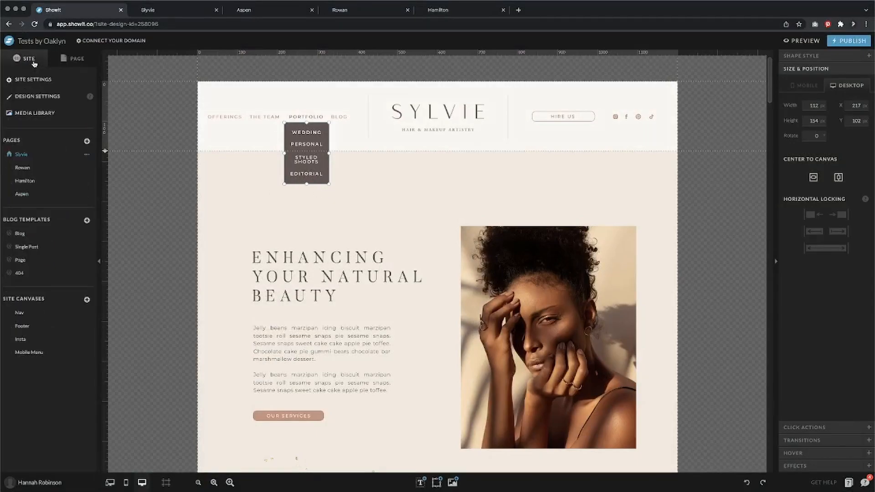
pyautogui.click(45, 173)
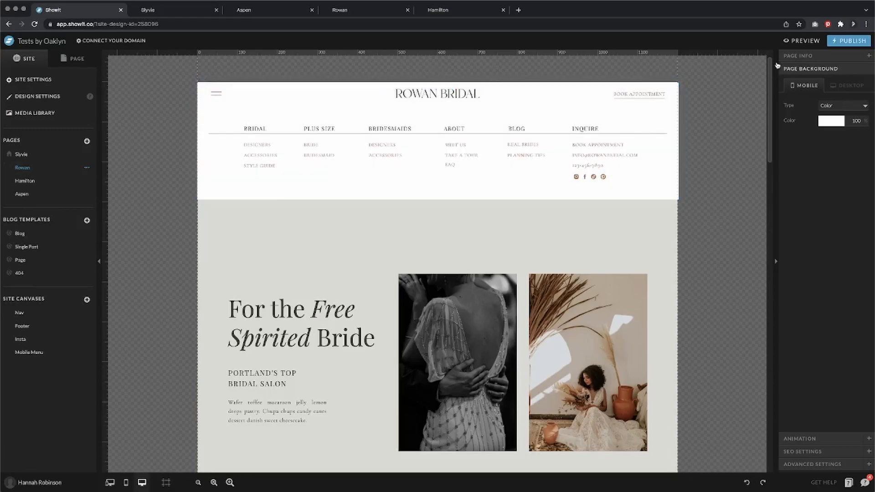
pyautogui.click(804, 40)
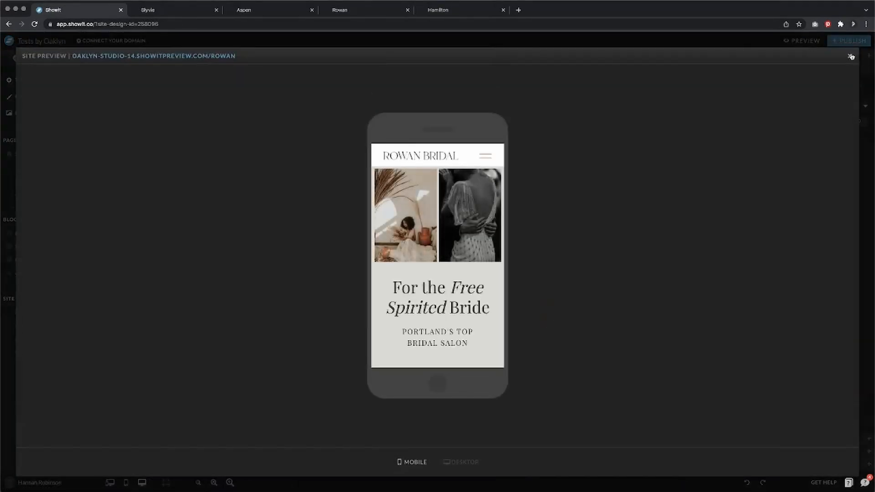
pyautogui.click(850, 54)
# - Switch to the Rowan page in the browser and open and close its top menu
pyautogui.click(351, 11)
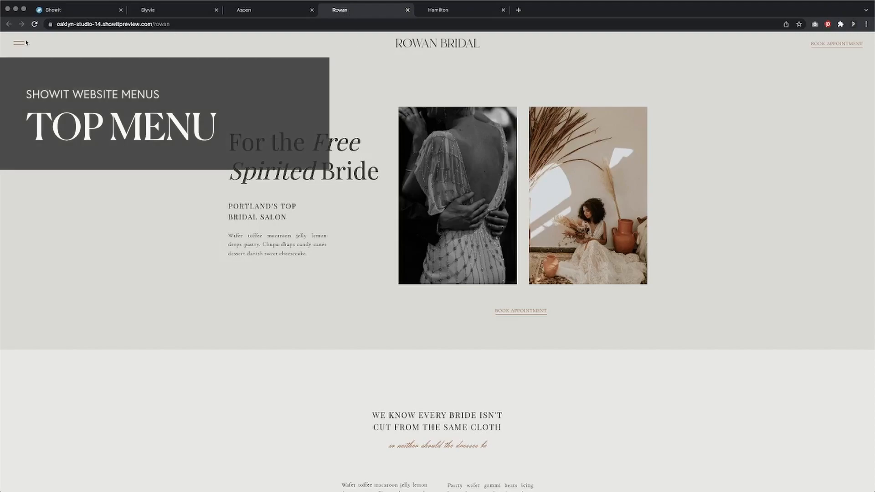
pyautogui.click(23, 44)
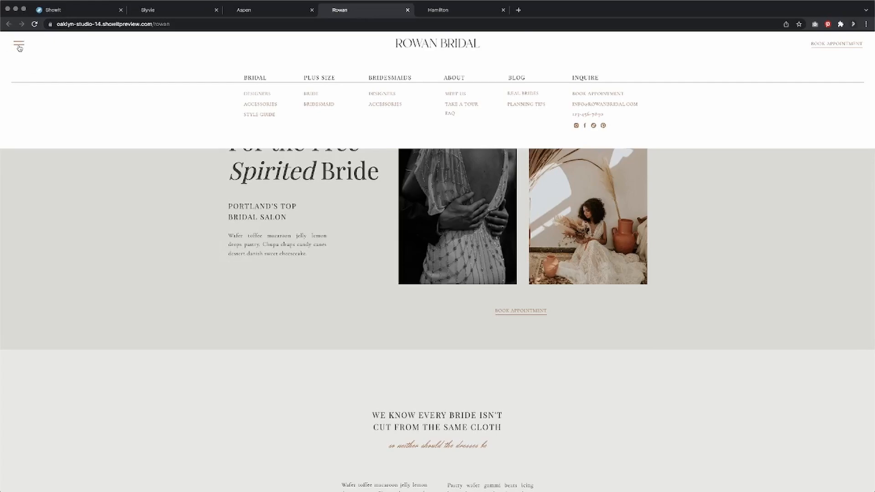
pyautogui.click(70, 52)
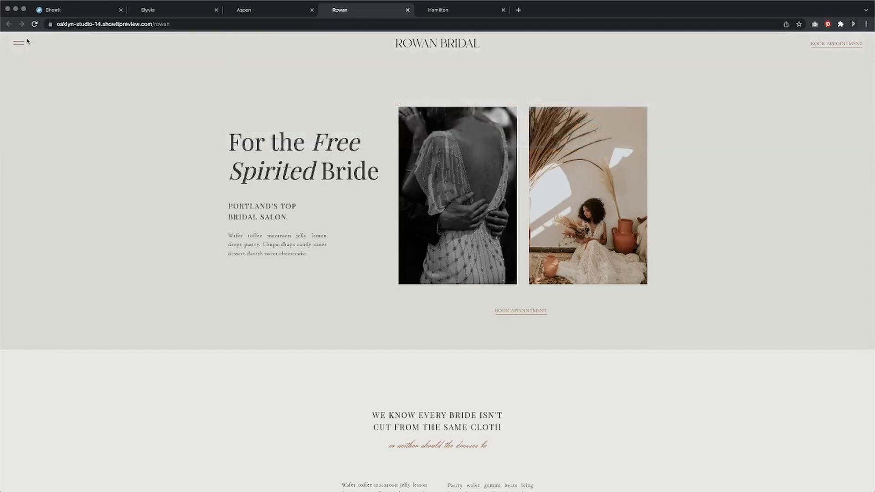
# - Examine how the Rowan page's navigation bar behaves while scrolling down and back to the page start
pyautogui.click(153, 65)
pyautogui.click(153, 65)
pyautogui.scroll(-1, 158, 62)
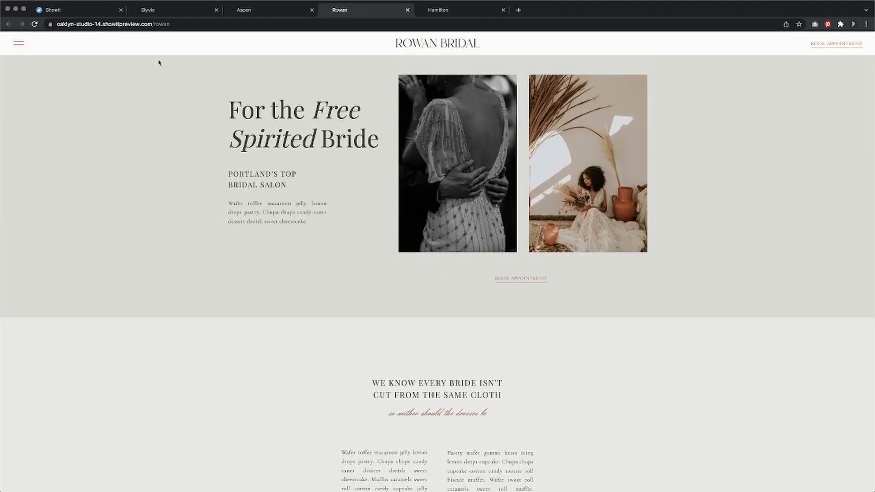
pyautogui.scroll(1, 159, 63)
pyautogui.scroll(-2, 159, 62)
pyautogui.scroll(-2, 159, 62)
pyautogui.scroll(4, 159, 62)
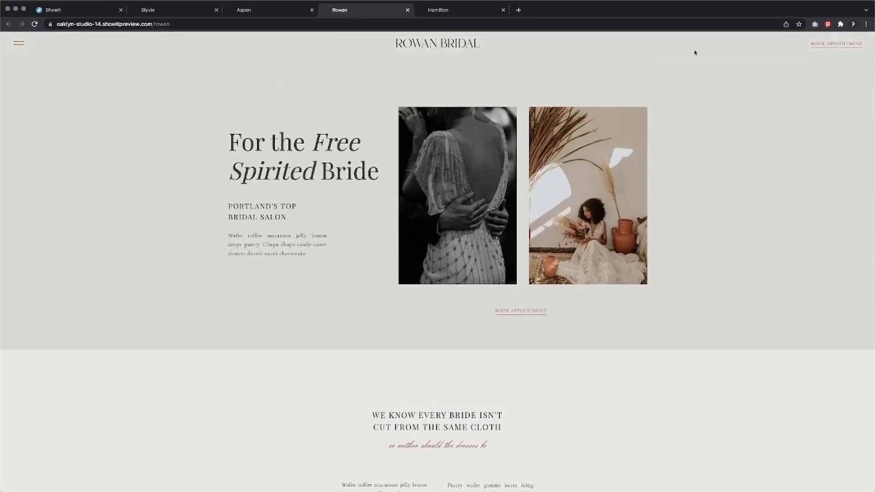
pyautogui.scroll(-6, 694, 52)
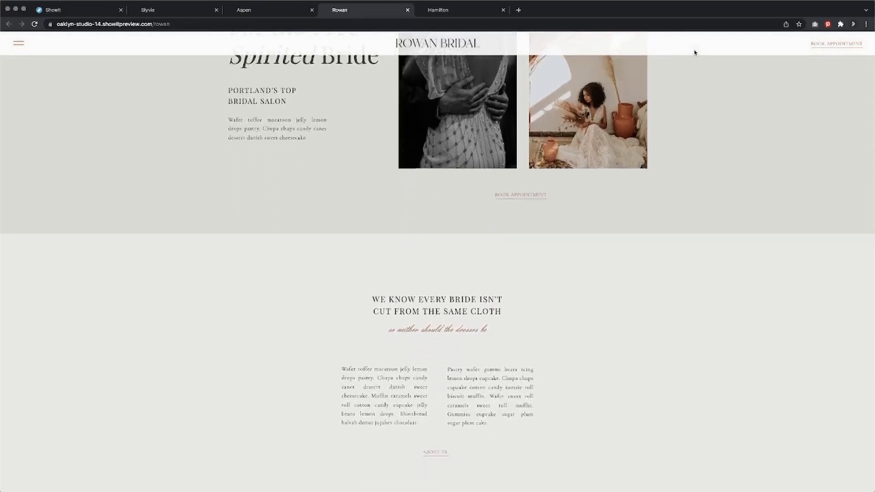
pyautogui.scroll(6, 695, 52)
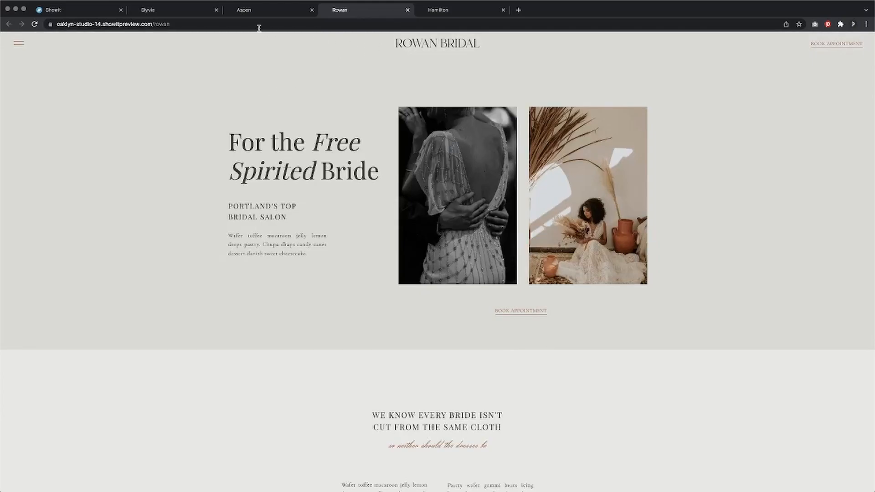
# - Close the Slyvie browser preview, return to the Showit editor and list the Rowan page's canvases
pyautogui.click(216, 9)
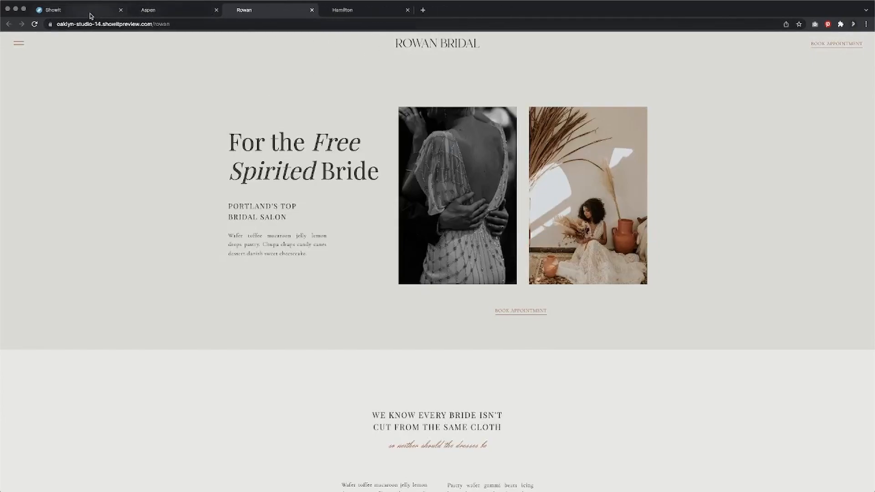
pyautogui.click(90, 14)
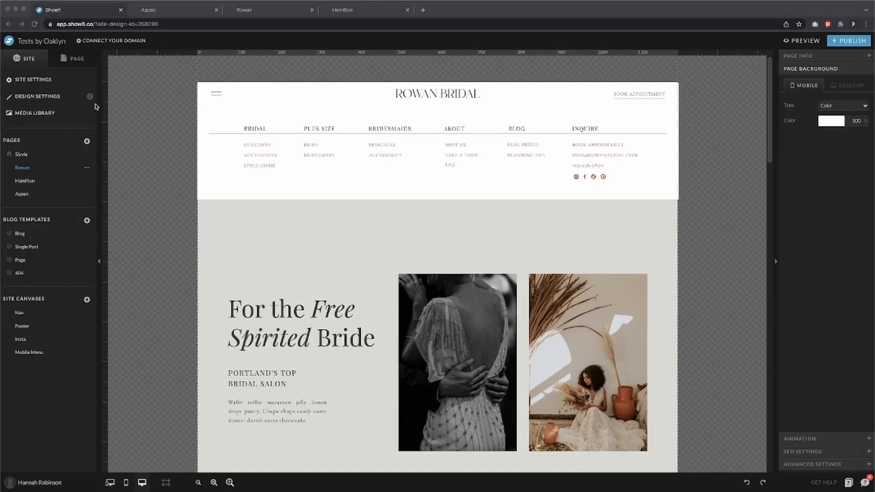
pyautogui.click(73, 58)
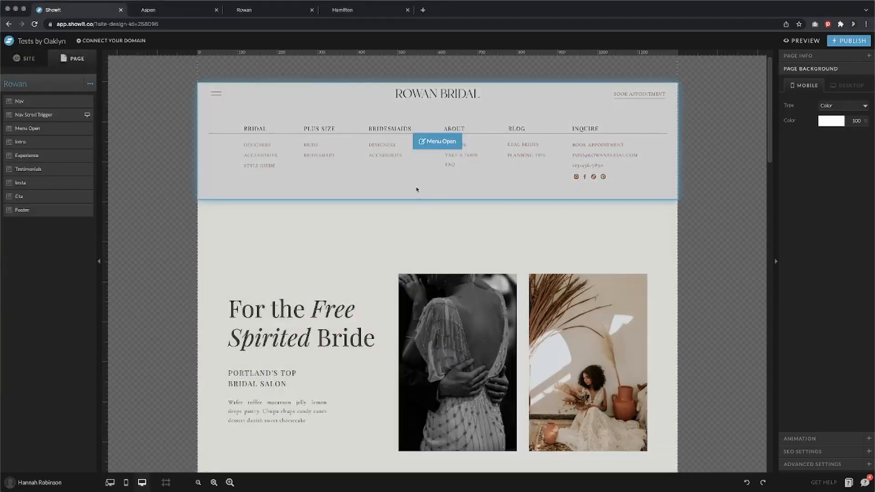
# - Hide the Menu Open canvas in the editor and view the Nav canvas in View 1 and View 1-1
pyautogui.click(416, 190)
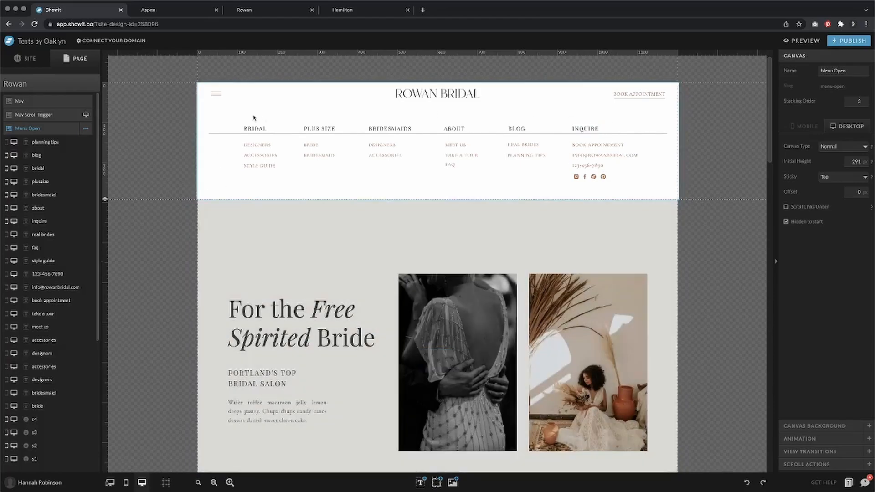
pyautogui.click(86, 129)
pyautogui.click(78, 193)
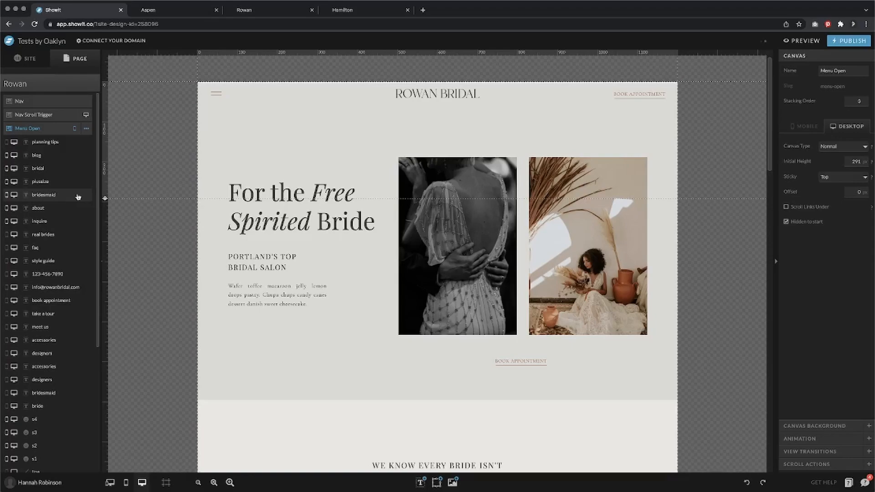
pyautogui.click(56, 105)
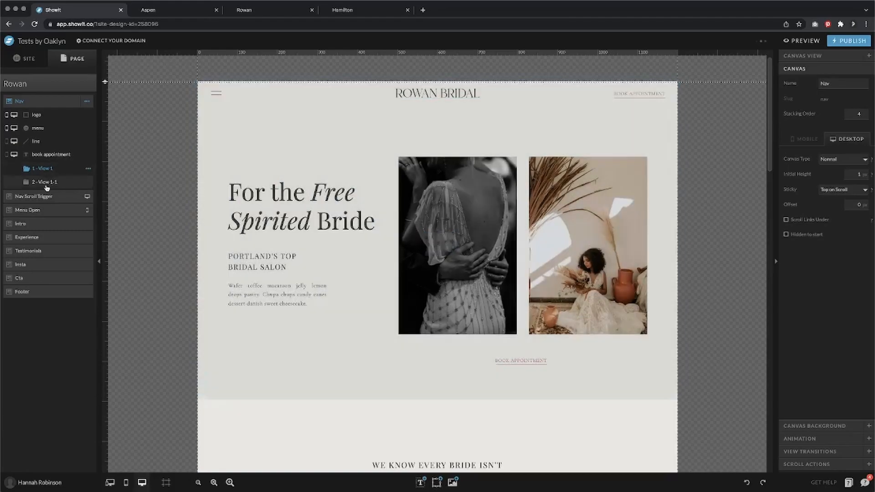
pyautogui.click(45, 182)
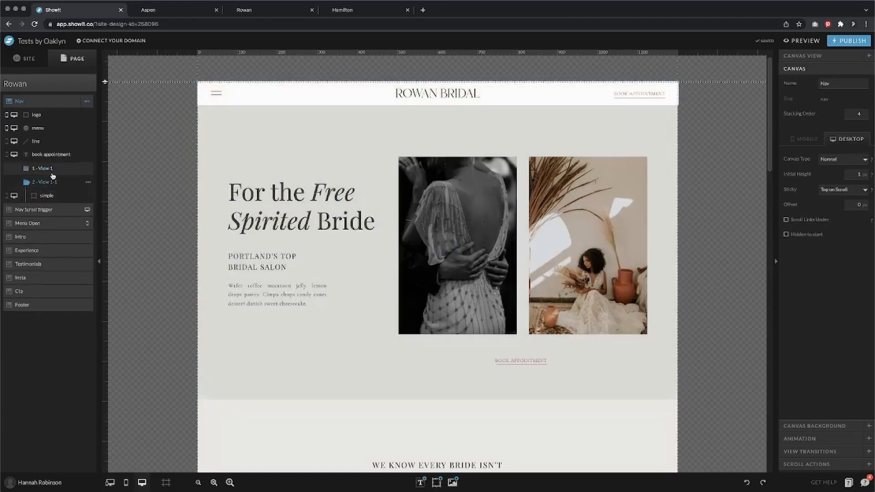
# - Show the Menu Open canvas in the editor again
pyautogui.click(51, 223)
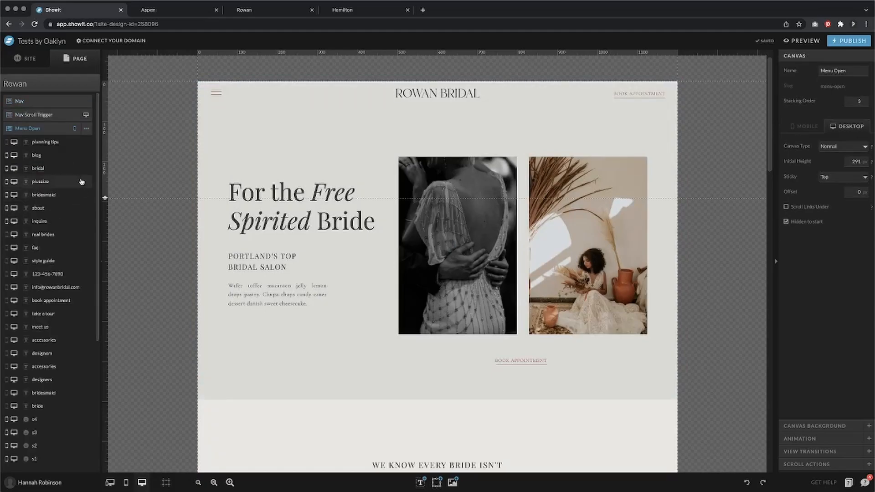
pyautogui.click(86, 128)
pyautogui.click(83, 192)
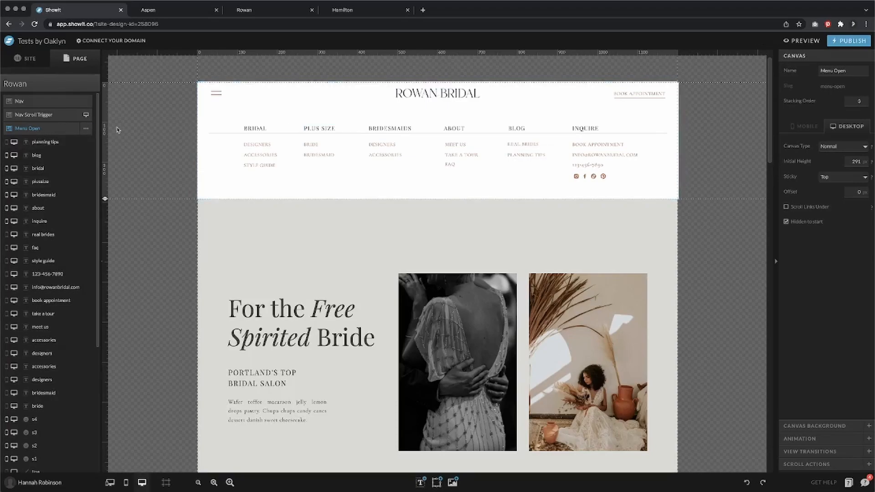
# - Inspect the canvas settings of Intro, Nav and Menu Open on the Rowan page
pyautogui.click(328, 241)
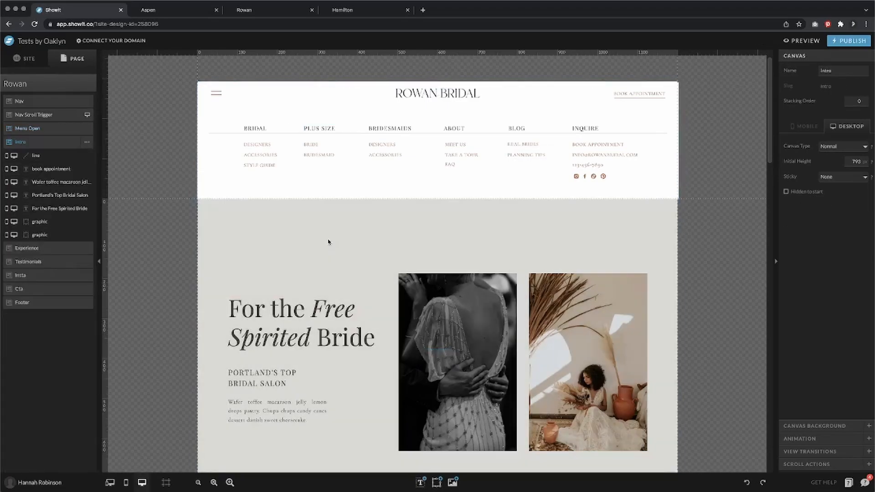
pyautogui.click(42, 102)
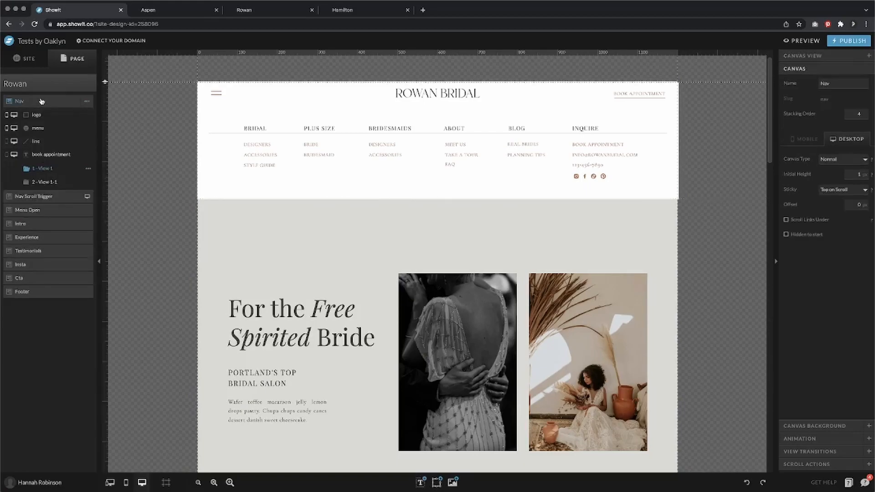
pyautogui.click(42, 212)
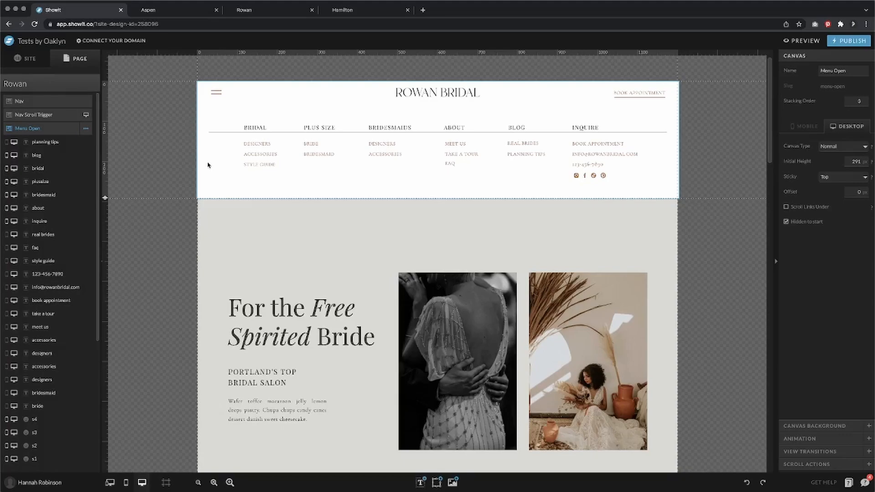
# - Add a blank canvas to the Rowan page and move it above the Nav canvas in the page order
pyautogui.click(50, 103)
pyautogui.click(89, 84)
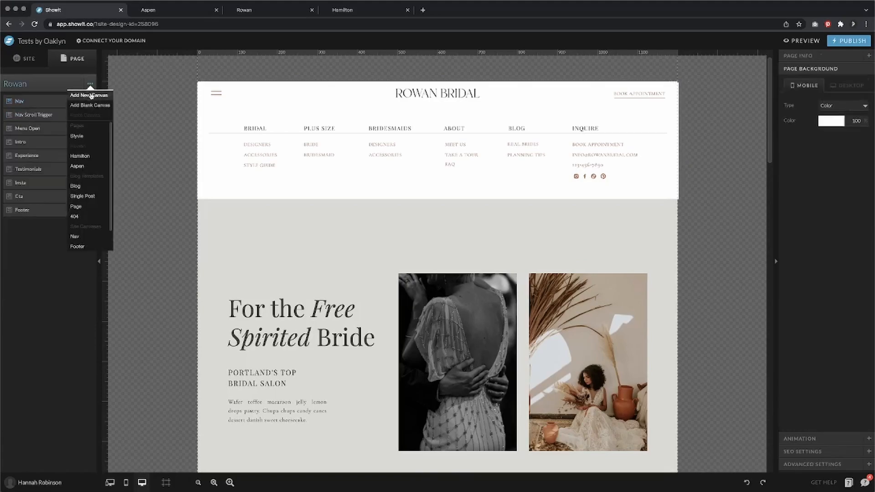
pyautogui.click(91, 95)
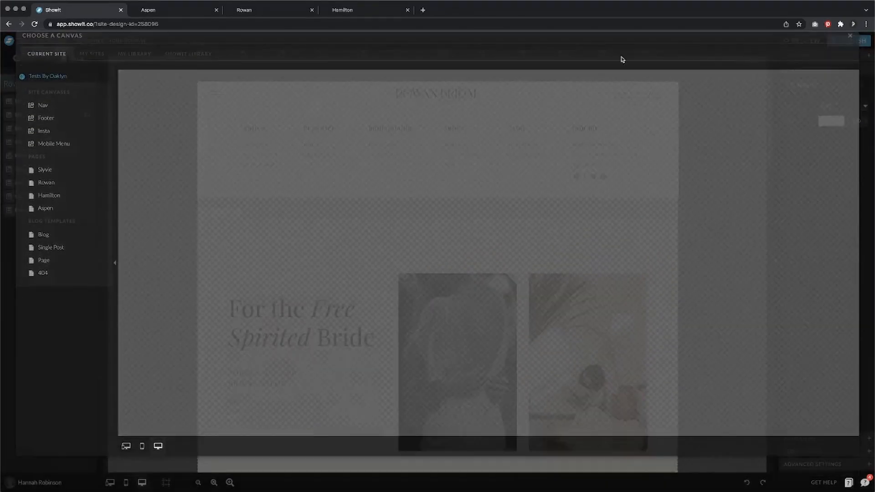
pyautogui.click(90, 84)
pyautogui.click(92, 106)
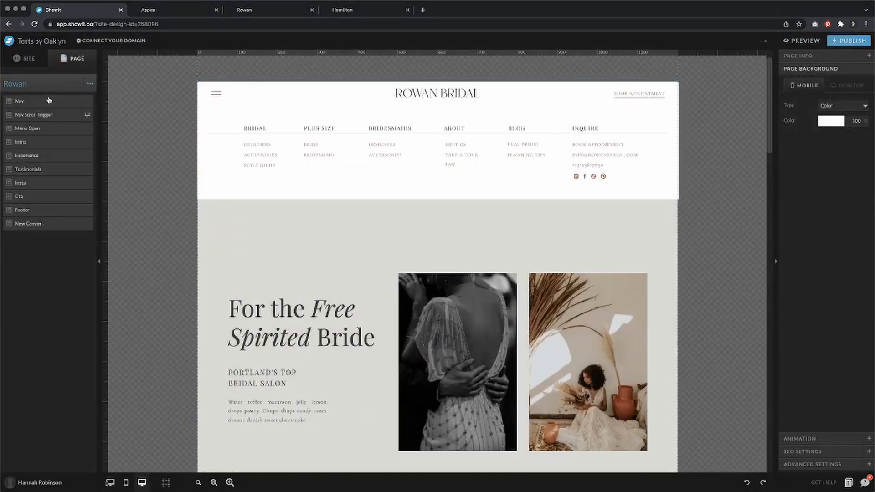
pyautogui.moveTo(48, 223); pyautogui.dragTo(49, 98)
pyautogui.click(384, 164)
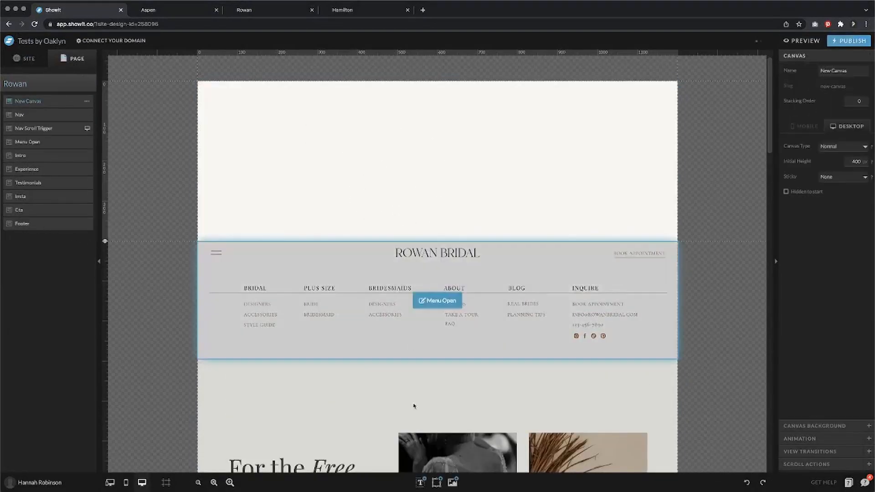
# - Add a heading text element to the new canvas and replace its text with "link nuer;a"
pyautogui.moveTo(421, 482)
pyautogui.click(422, 451)
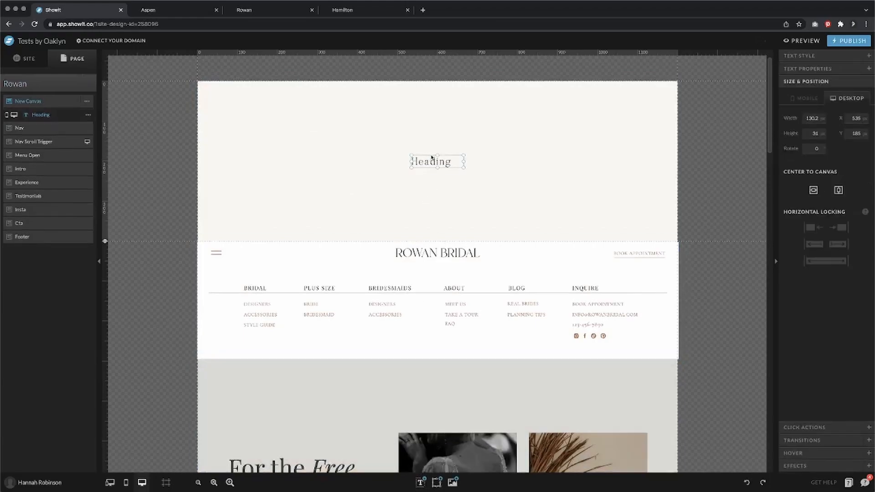
pyautogui.doubleClick(433, 161)
pyautogui.write('link nuer;a')
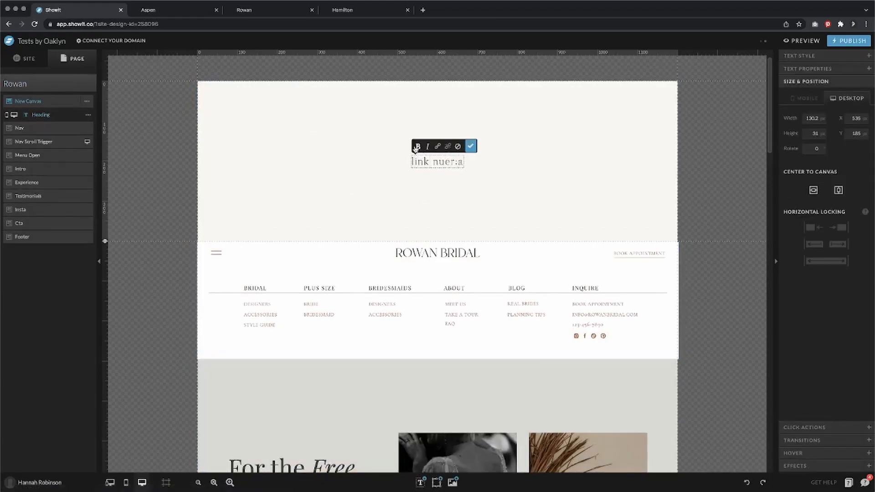
pyautogui.click(465, 213)
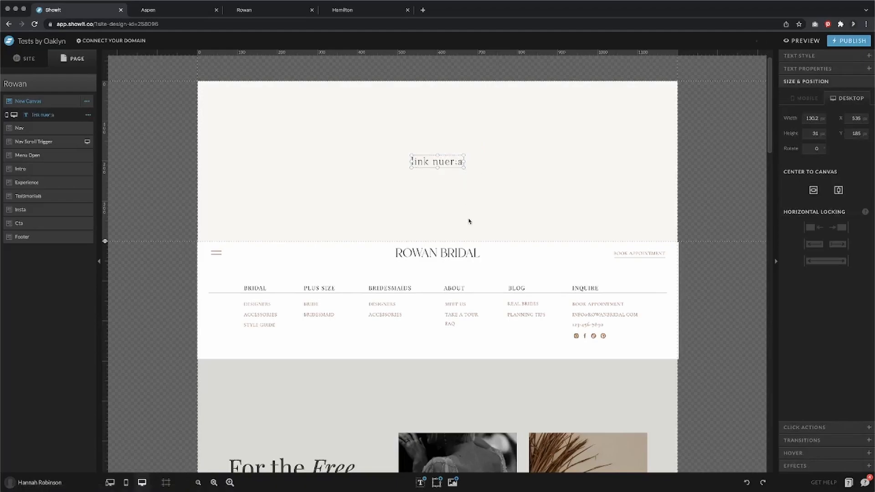
pyautogui.click(292, 287)
pyautogui.click(427, 198)
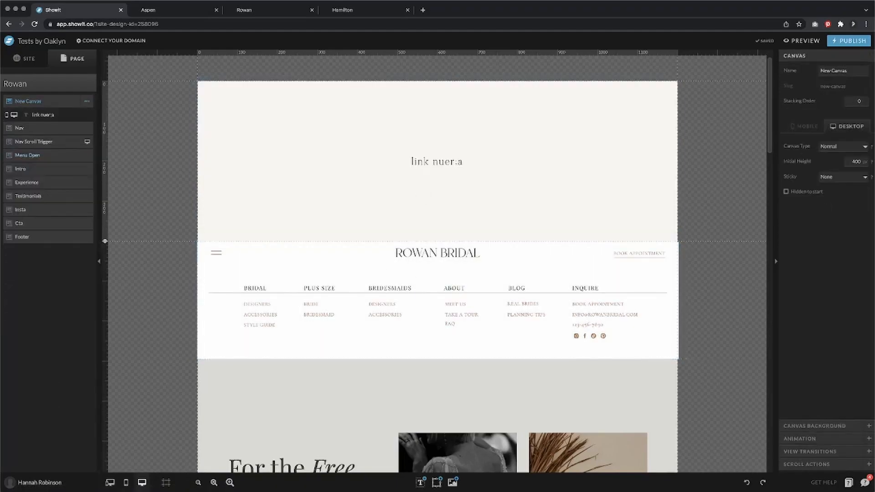
# - Delete the new canvas from the Rowan page and select the Menu Open canvas
pyautogui.click(86, 101)
pyautogui.click(69, 236)
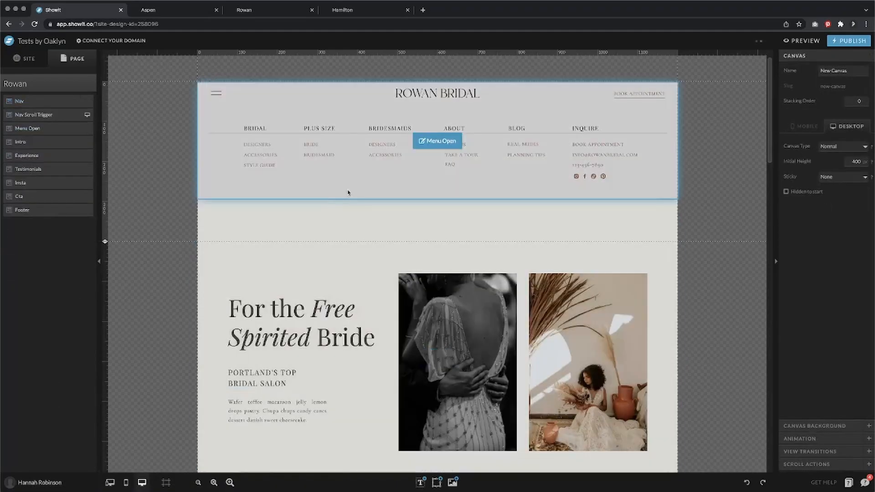
pyautogui.click(380, 192)
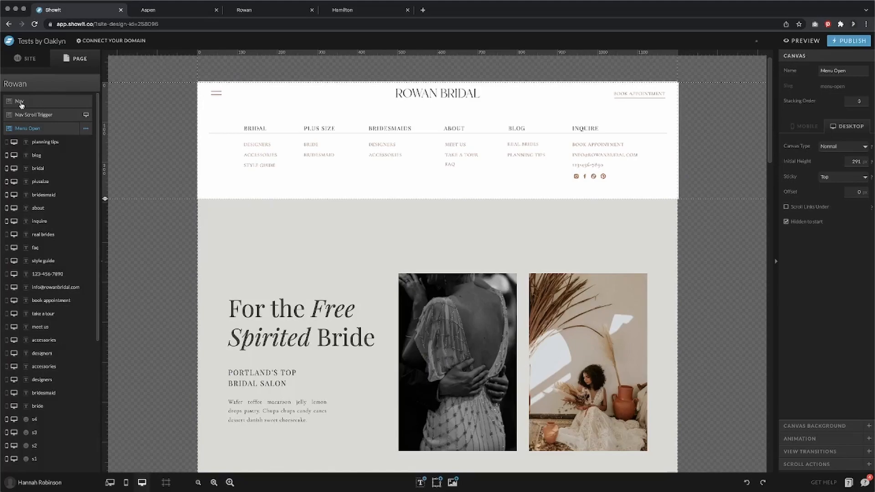
# - Shrink the Nav canvas to an initial height of 1 px
pyautogui.click(62, 102)
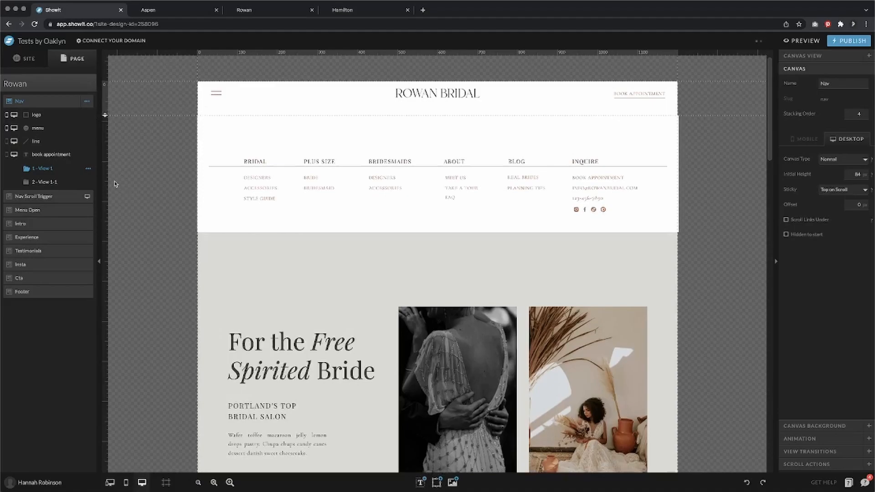
pyautogui.moveTo(138, 115); pyautogui.dragTo(138, 82)
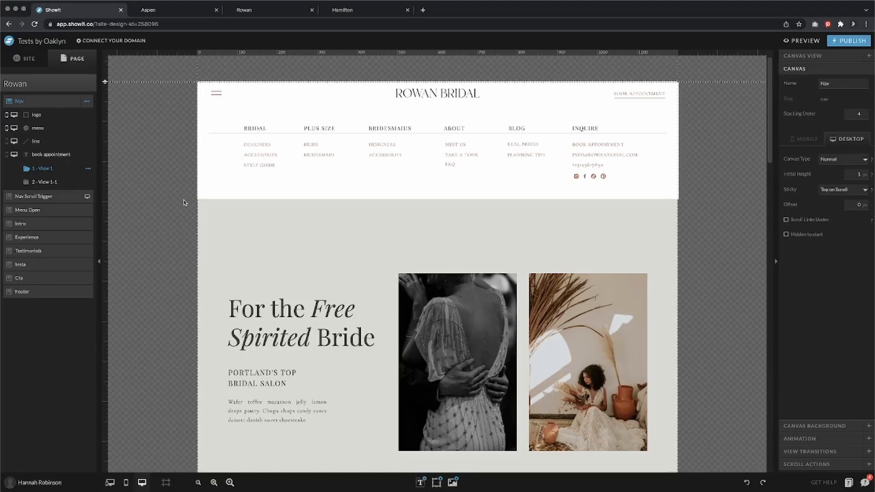
# - Check how the navigation sits over the intro section while scrolling the Rowan browser preview, and return to the Showit editor
pyautogui.click(273, 10)
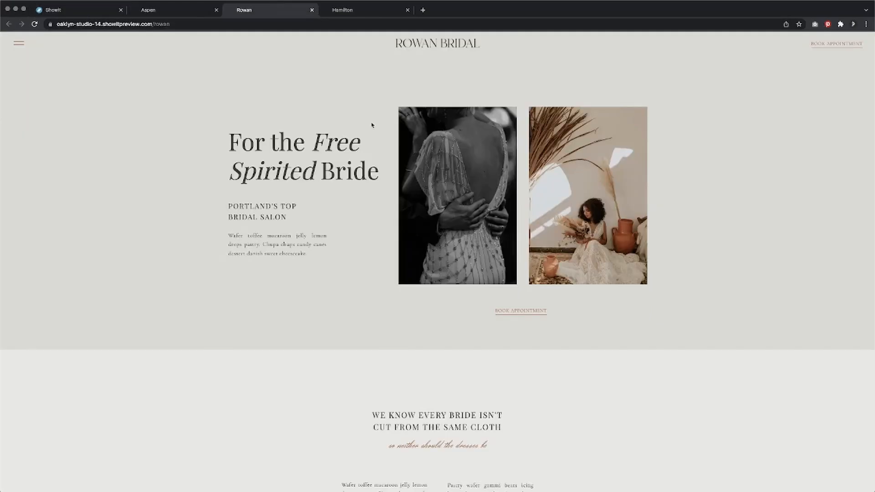
pyautogui.scroll(-3, 408, 63)
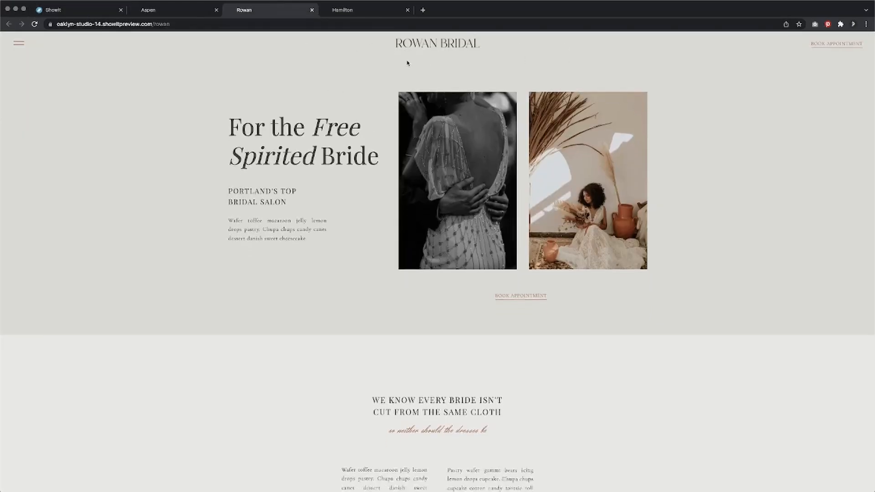
pyautogui.scroll(3, 408, 64)
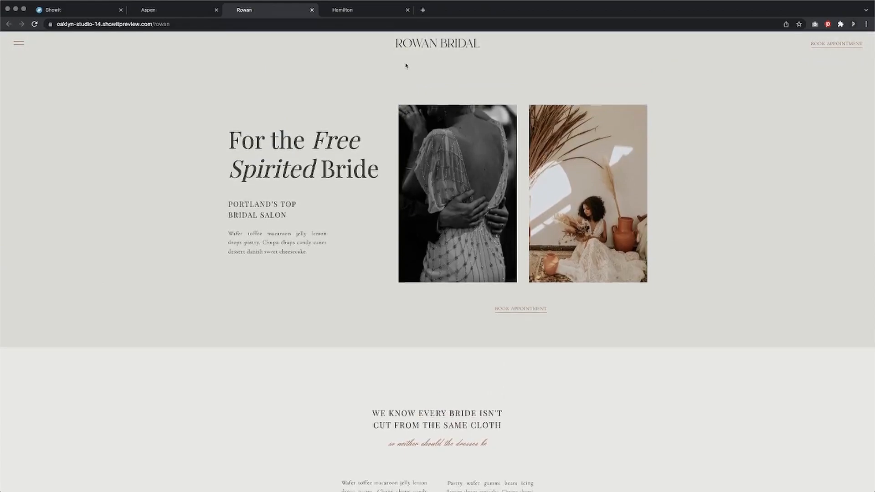
pyautogui.scroll(-1, 407, 65)
pyautogui.scroll(1, 406, 64)
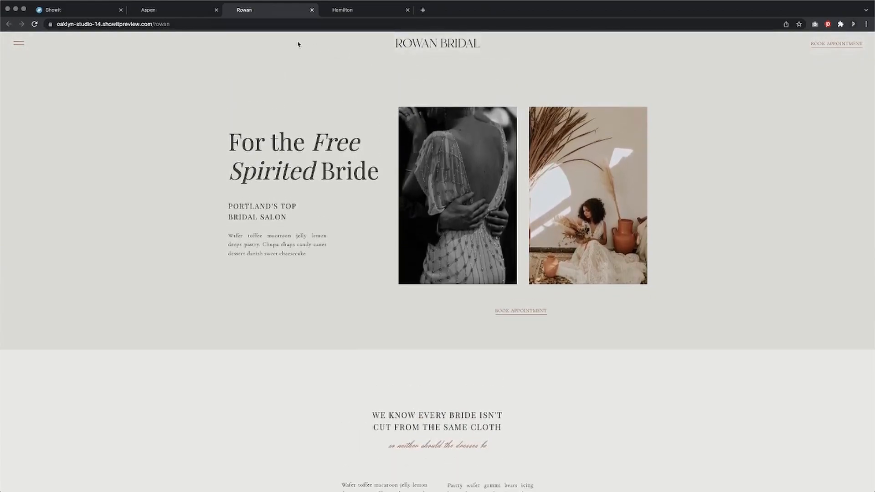
pyautogui.click(73, 9)
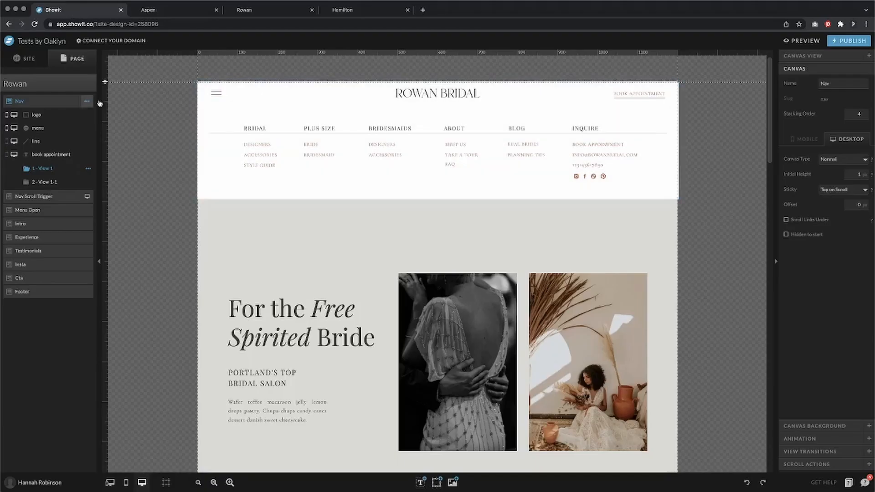
# - Try an initial height of 63 px on the Nav canvas and bring it back to 1 px
pyautogui.click(371, 177)
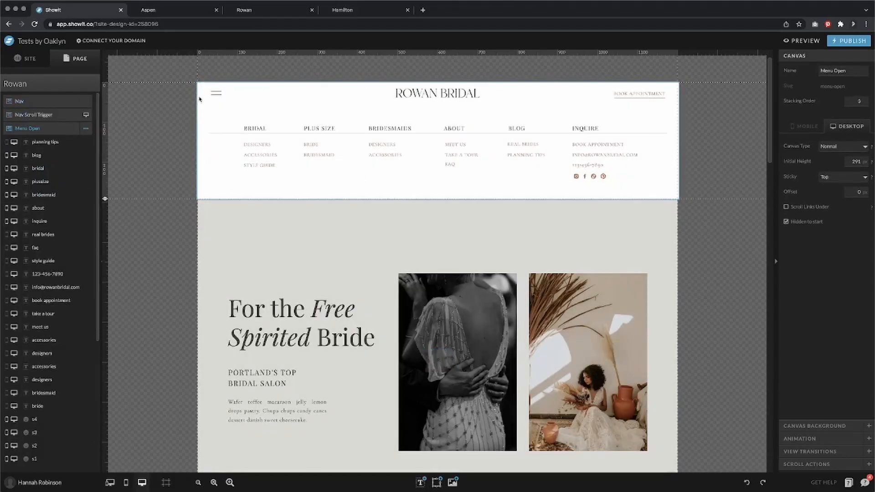
pyautogui.click(48, 102)
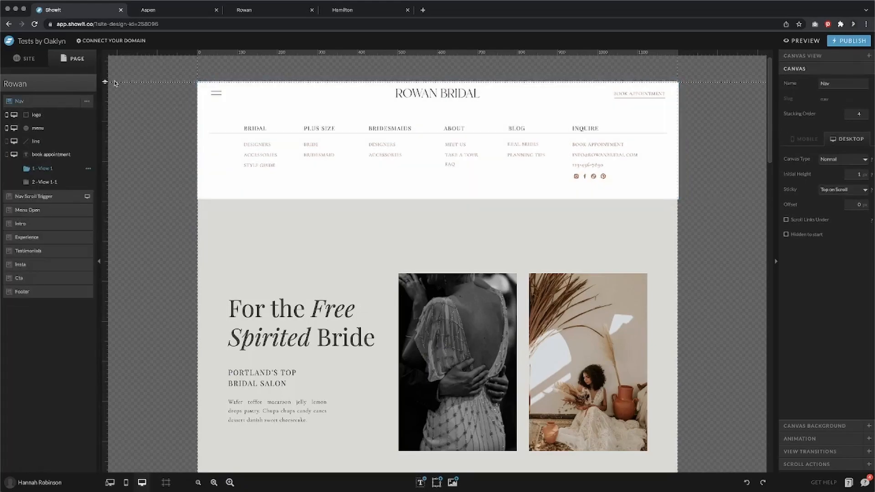
pyautogui.moveTo(104, 85); pyautogui.dragTo(105, 107)
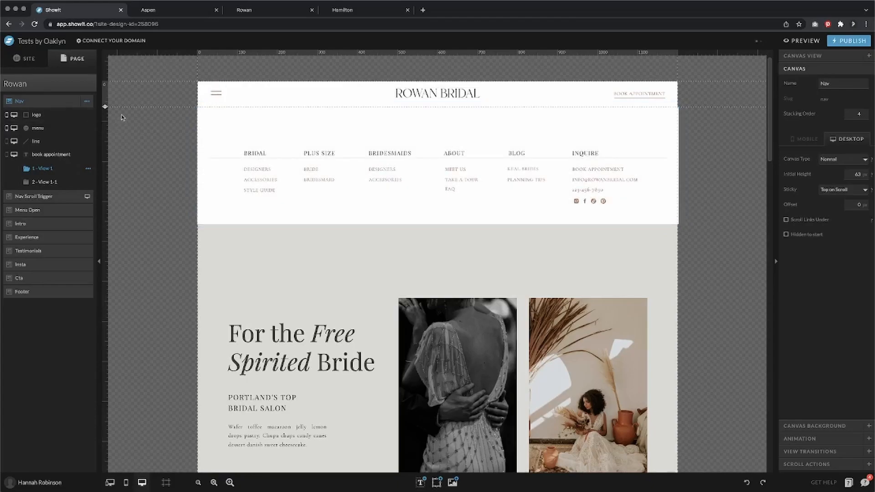
pyautogui.moveTo(105, 106); pyautogui.dragTo(105, 81)
# - Hide the Nav canvas on desktop and select the Menu Open canvas beneath it
pyautogui.click(87, 101)
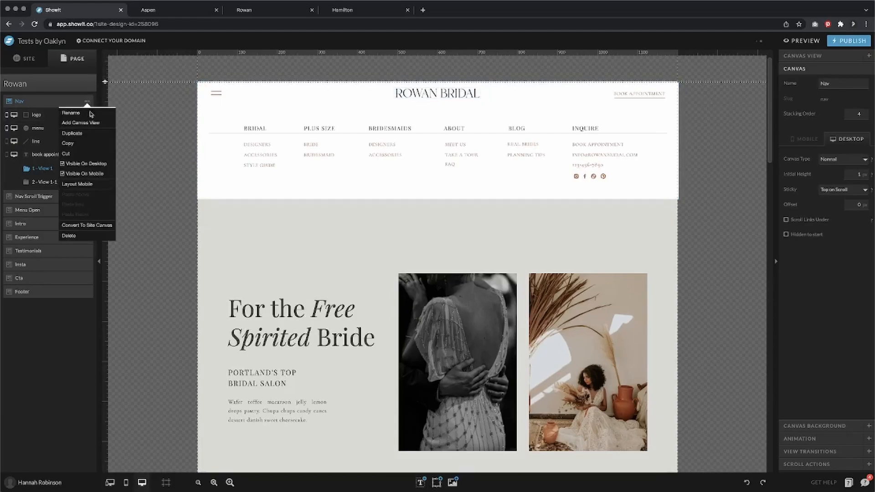
pyautogui.click(77, 167)
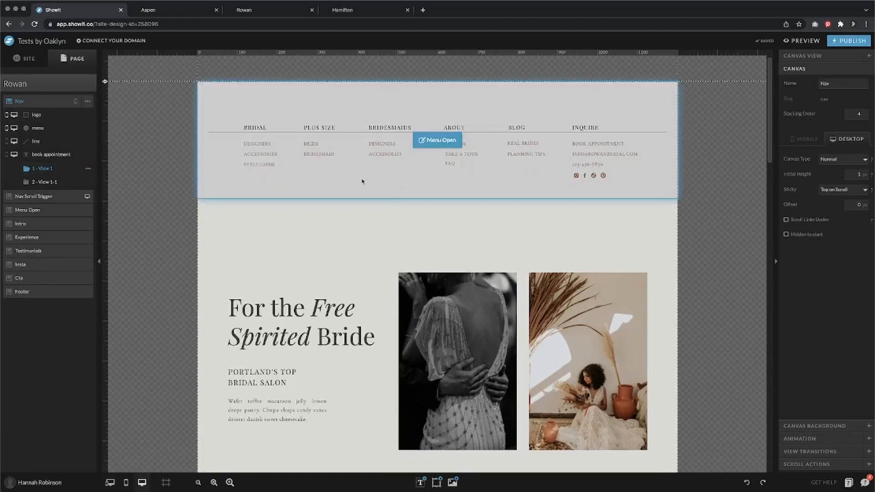
pyautogui.click(471, 170)
# - Inspect the click actions of the Menu Open canvas's links and of its white background shape
pyautogui.click(256, 143)
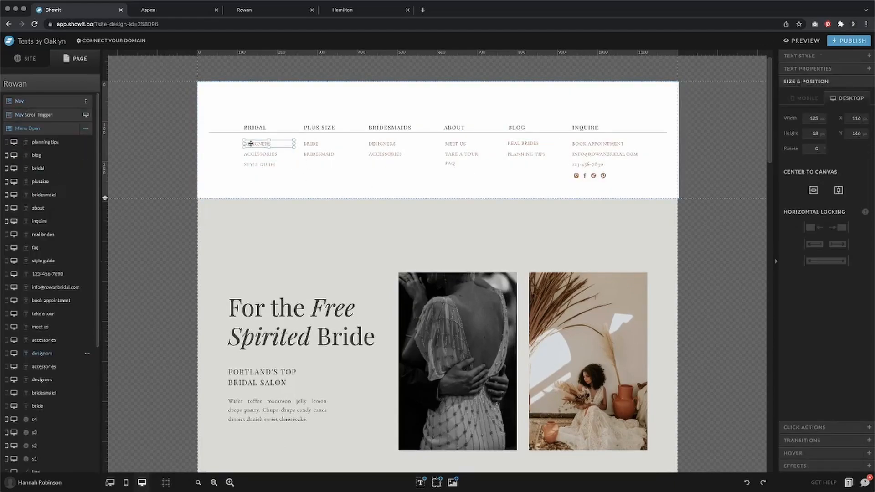
pyautogui.click(254, 164)
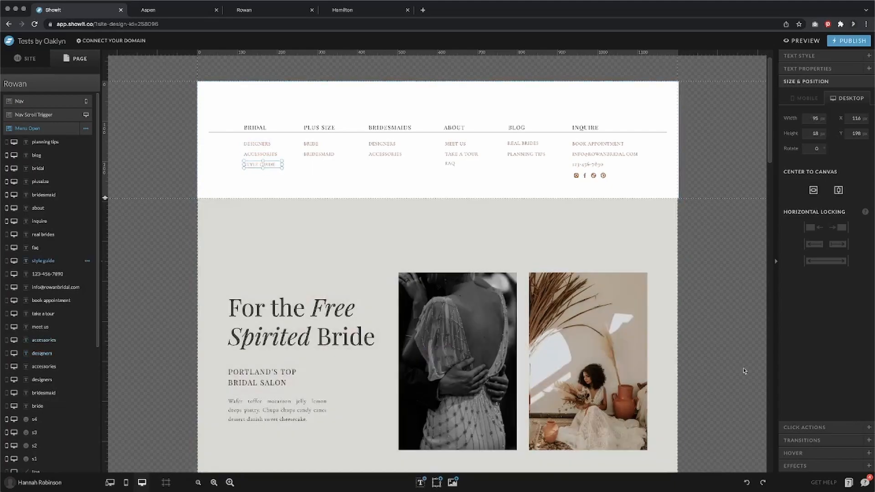
pyautogui.click(804, 427)
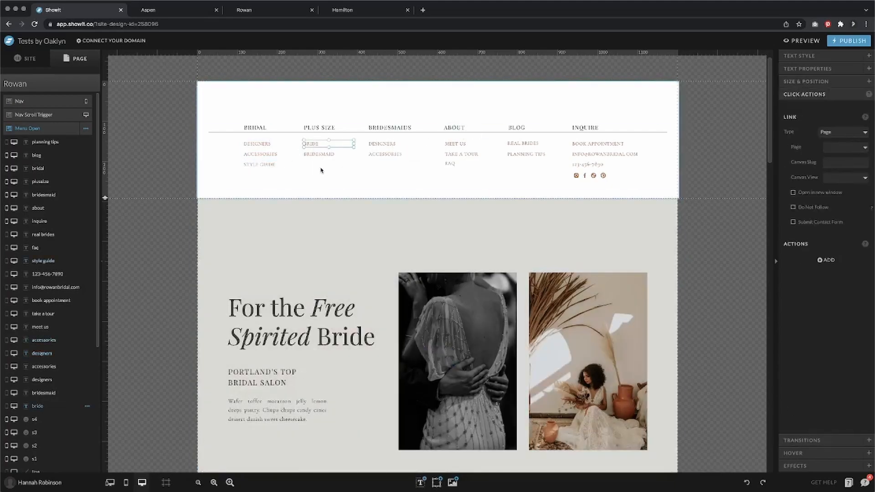
pyautogui.click(336, 183)
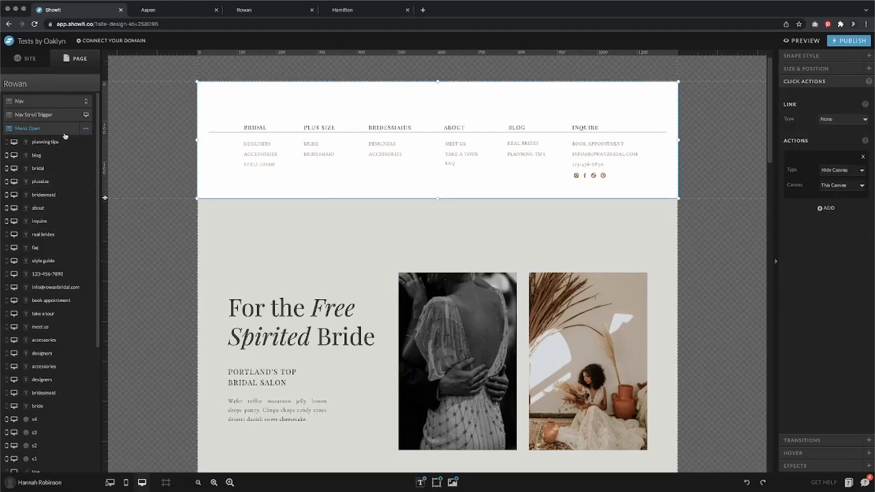
# - Make the Nav canvas visible on desktop again
pyautogui.click(61, 102)
pyautogui.click(88, 103)
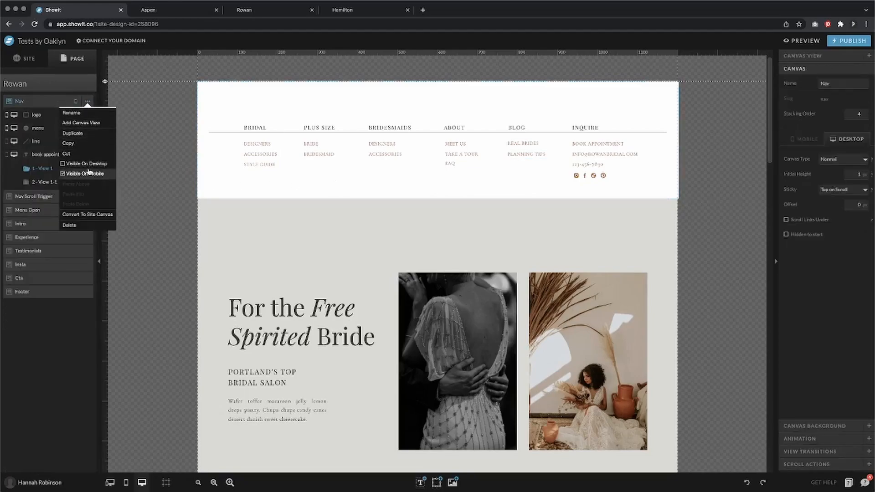
pyautogui.click(91, 165)
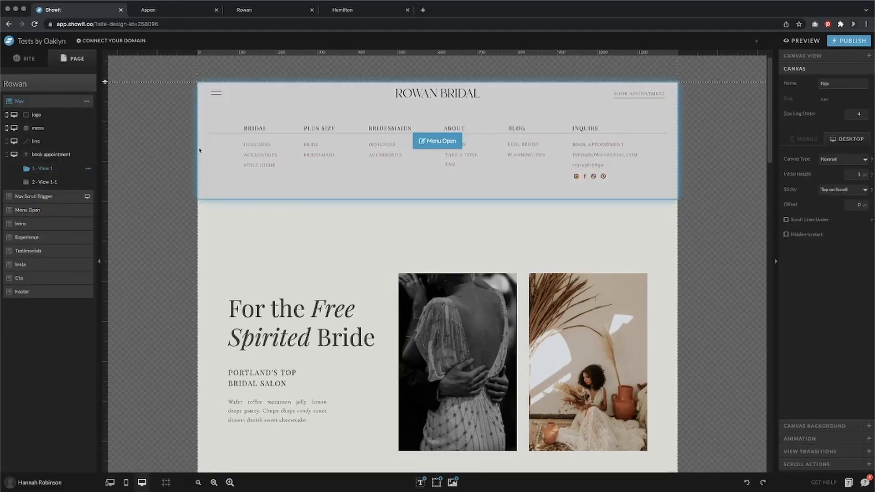
# - Review the Menu Open canvas settings, compare the Rowan and Aspen browser previews, and return to the Showit editor
pyautogui.click(199, 150)
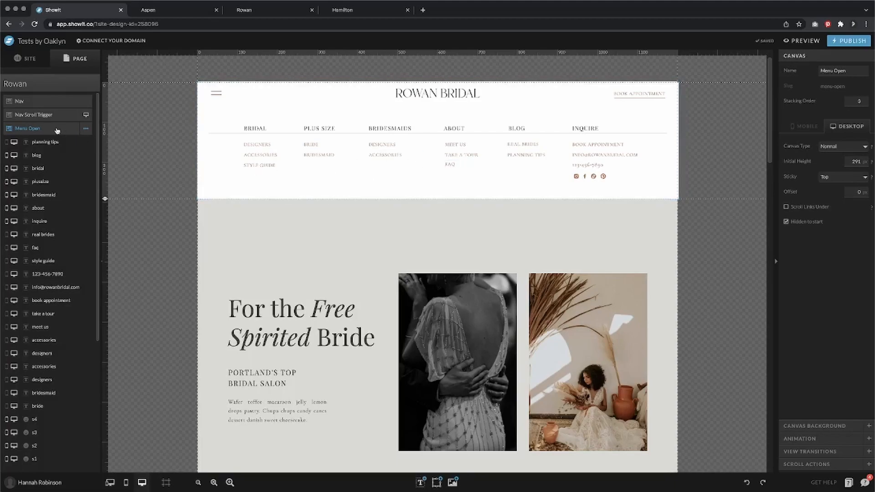
pyautogui.scroll(-1, 695, 153)
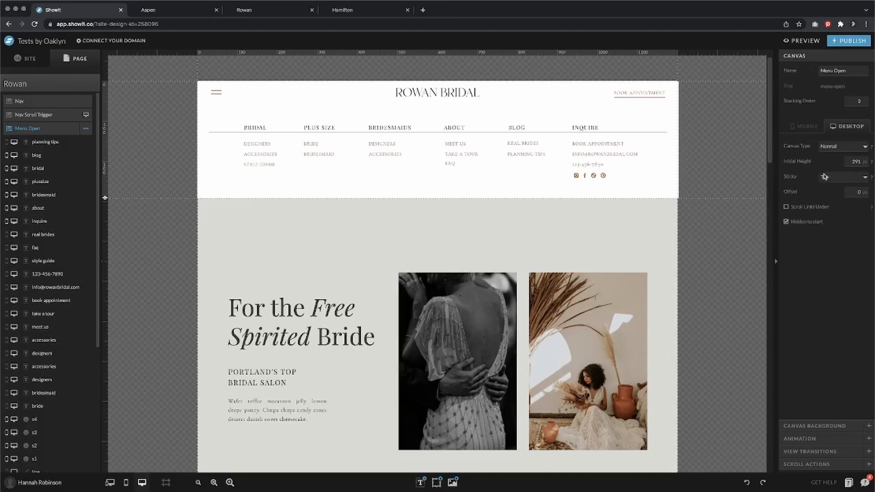
pyautogui.click(274, 10)
pyautogui.scroll(-5, 180, 133)
pyautogui.scroll(5, 180, 133)
pyautogui.click(151, 9)
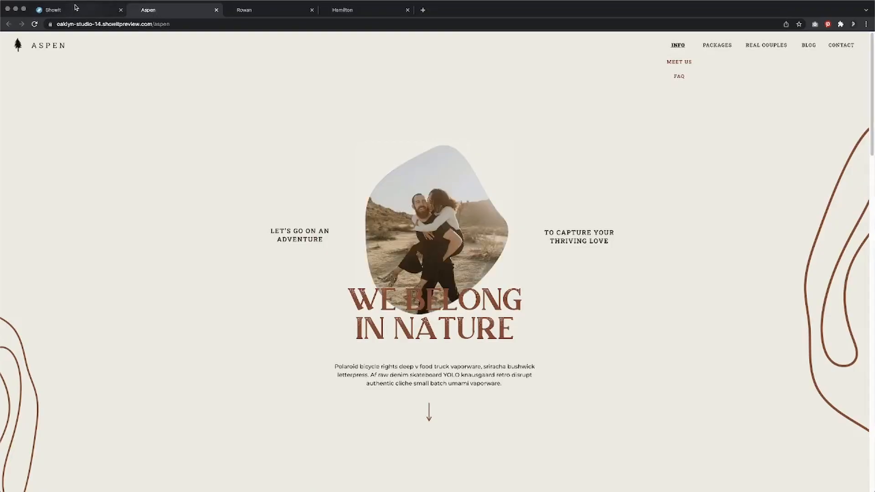
pyautogui.click(63, 8)
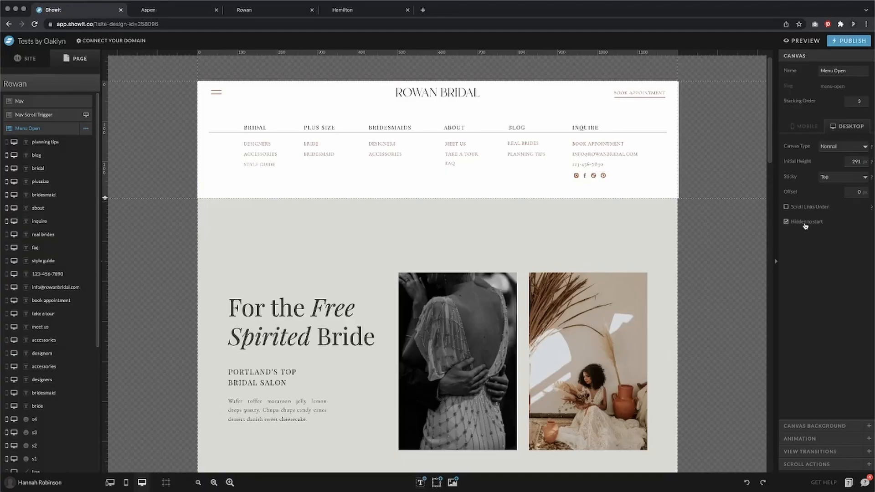
# - Test opening the hamburger menu and closing it by its background in the Rowan browser preview, and return to the Showit editor
pyautogui.click(260, 10)
pyautogui.click(17, 46)
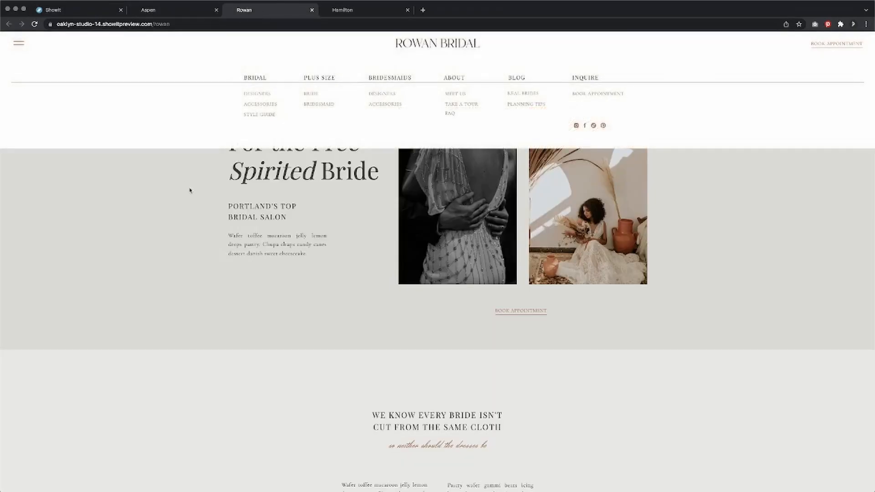
pyautogui.click(107, 125)
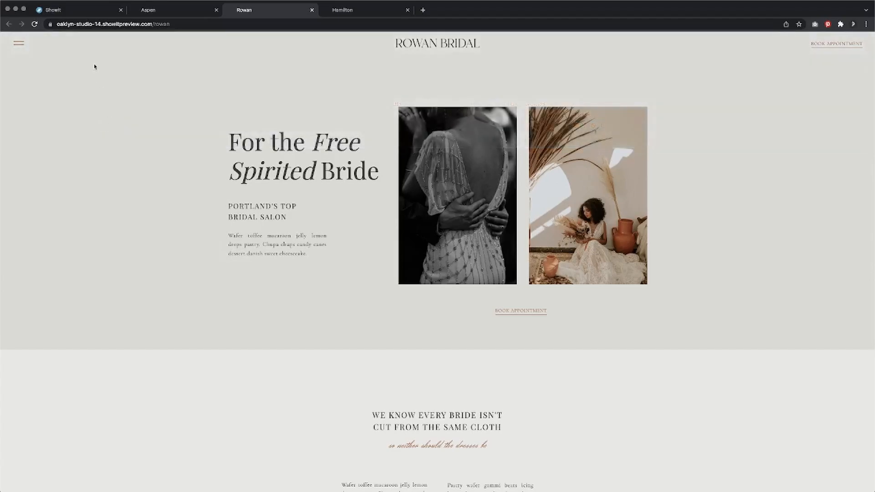
pyautogui.click(77, 10)
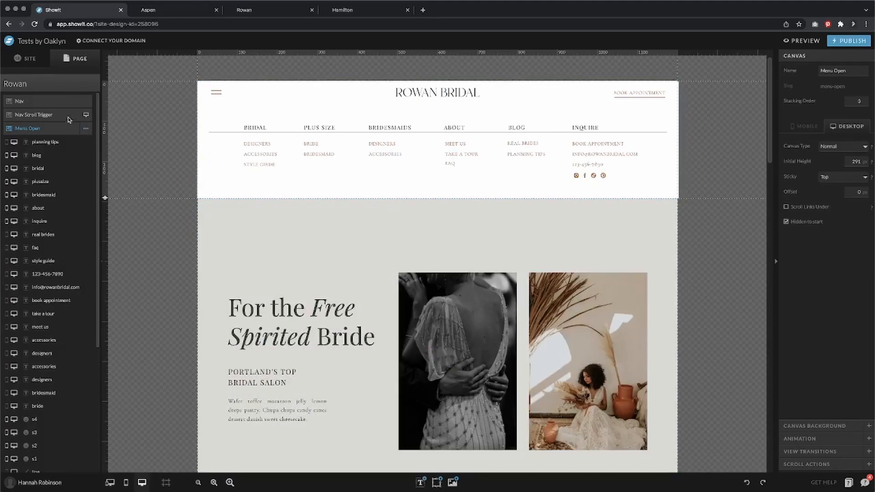
# - Remove the existing click action from the hamburger menu icon in the Nav canvas
pyautogui.click(48, 102)
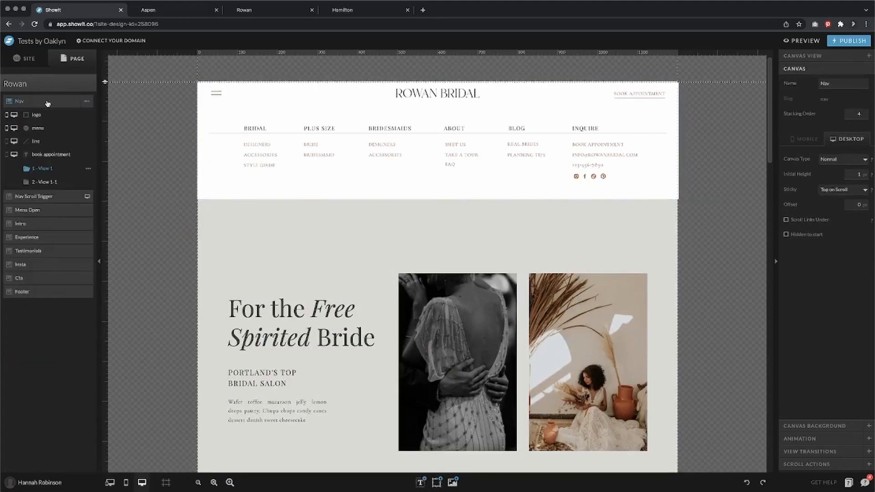
pyautogui.click(221, 96)
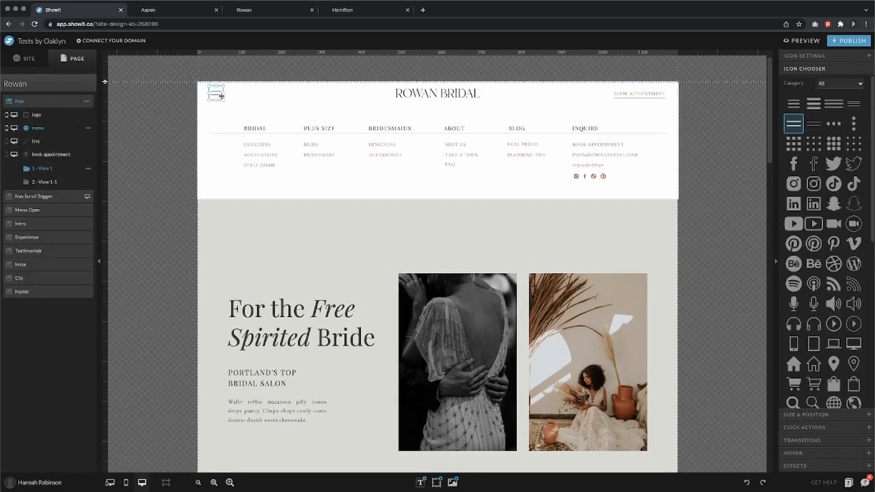
pyautogui.click(802, 428)
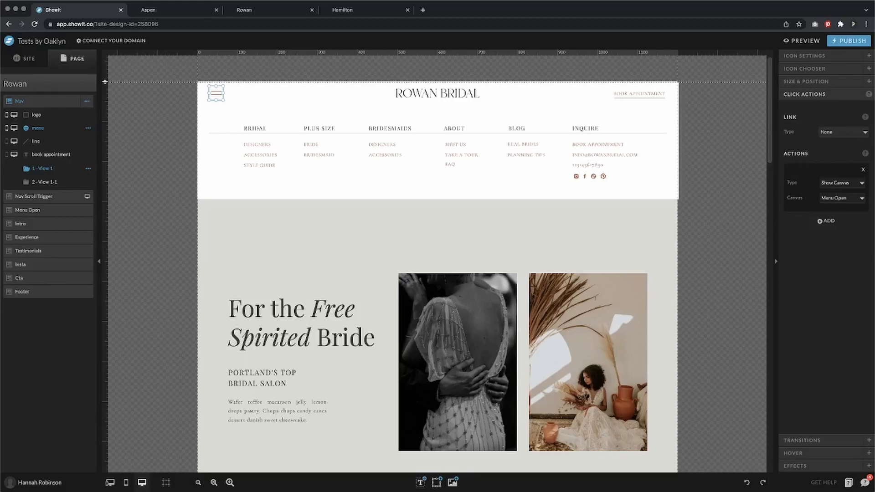
pyautogui.click(863, 170)
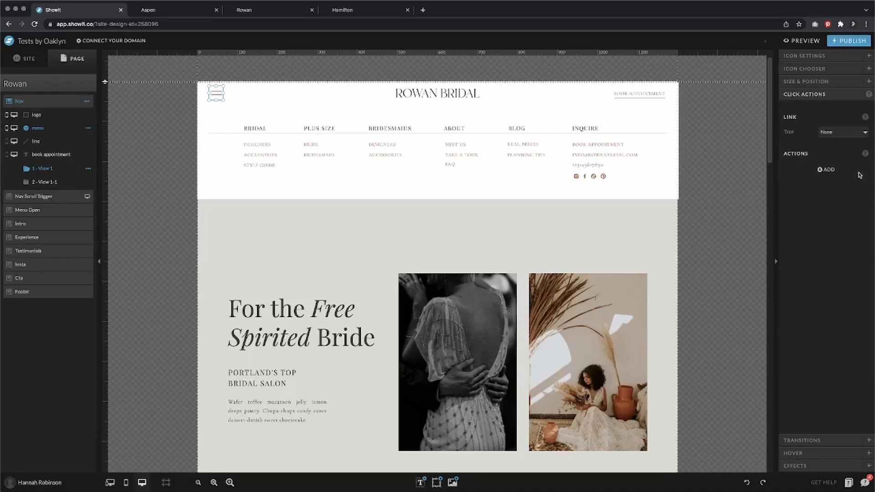
# - Give the hamburger icon a Show Canvas click action targeting the Menu Open canvas, leaving its link type at None
pyautogui.click(843, 136)
pyautogui.click(796, 221)
pyautogui.click(827, 171)
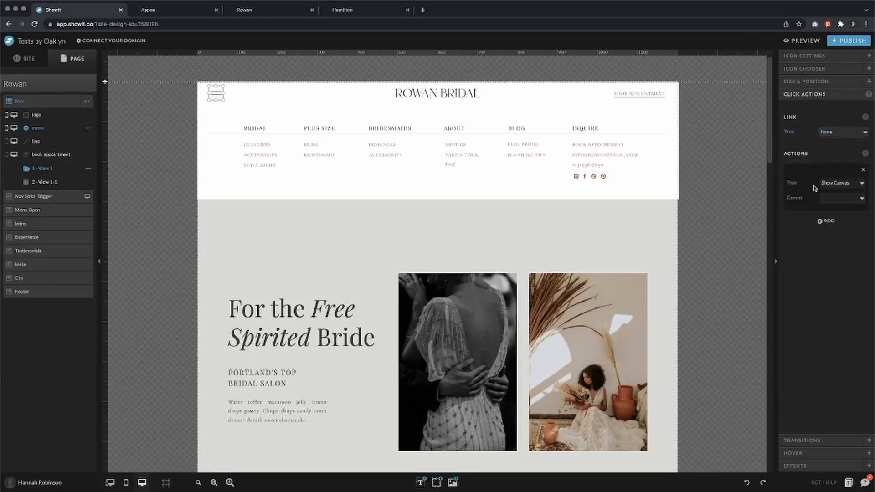
pyautogui.click(827, 185)
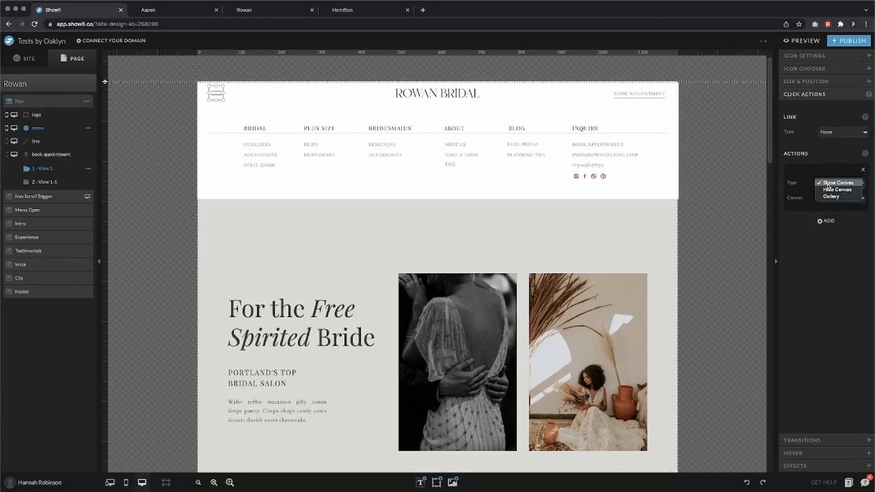
pyautogui.click(827, 185)
pyautogui.click(832, 197)
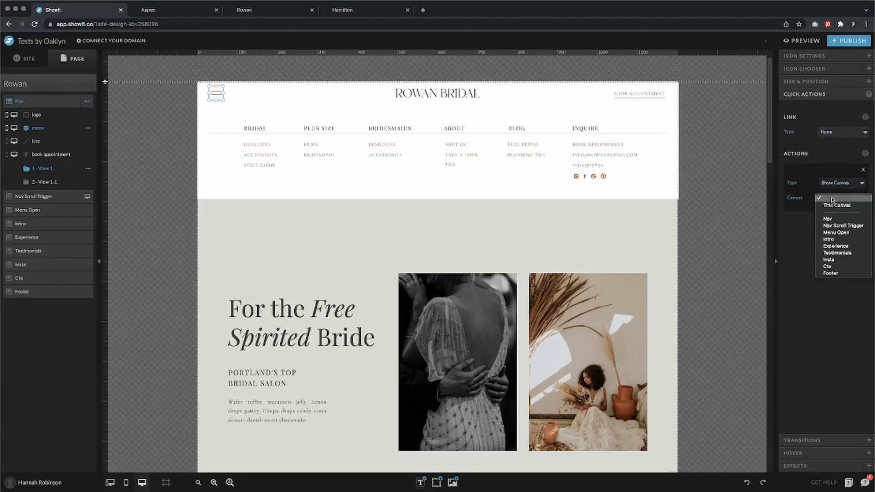
pyautogui.click(837, 233)
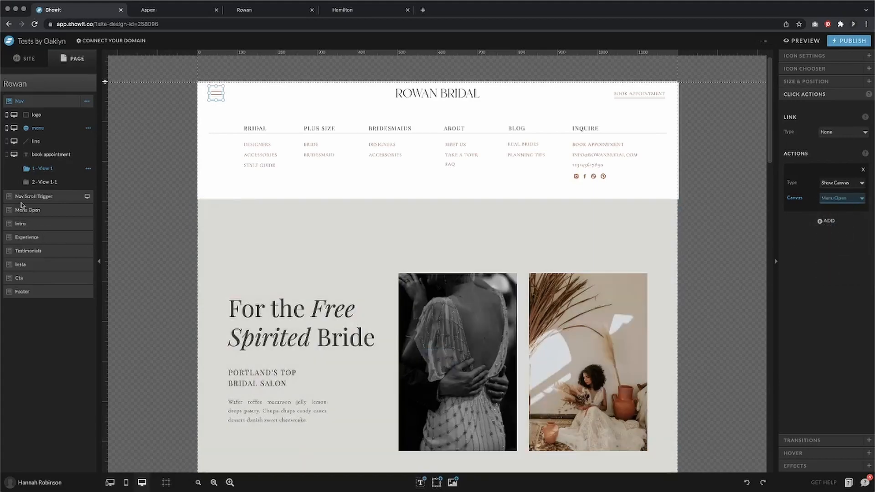
pyautogui.click(825, 262)
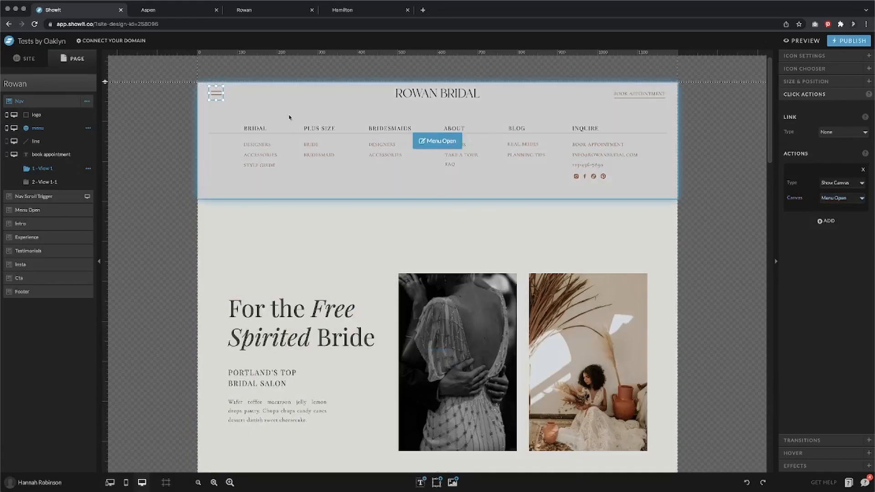
# - Test the hamburger icon in the Rowan browser preview, glance at the Aspen preview, and return to the icon in the Showit editor
pyautogui.click(257, 11)
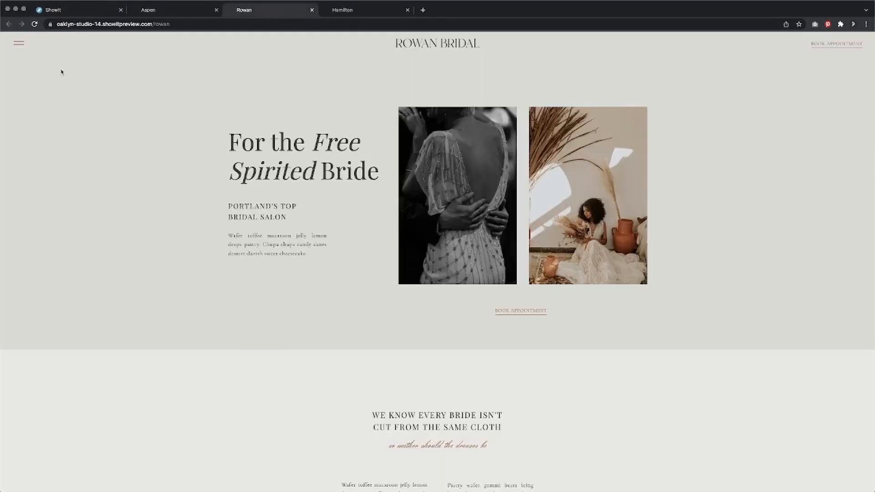
pyautogui.click(20, 46)
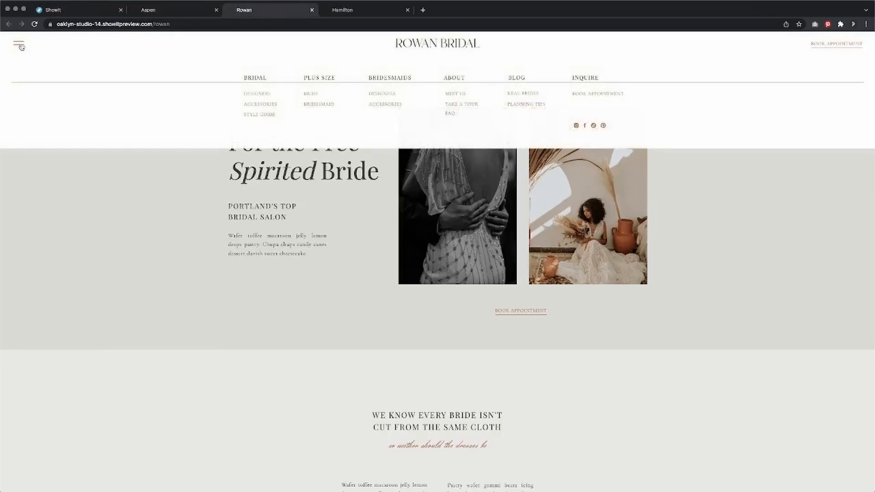
pyautogui.click(148, 10)
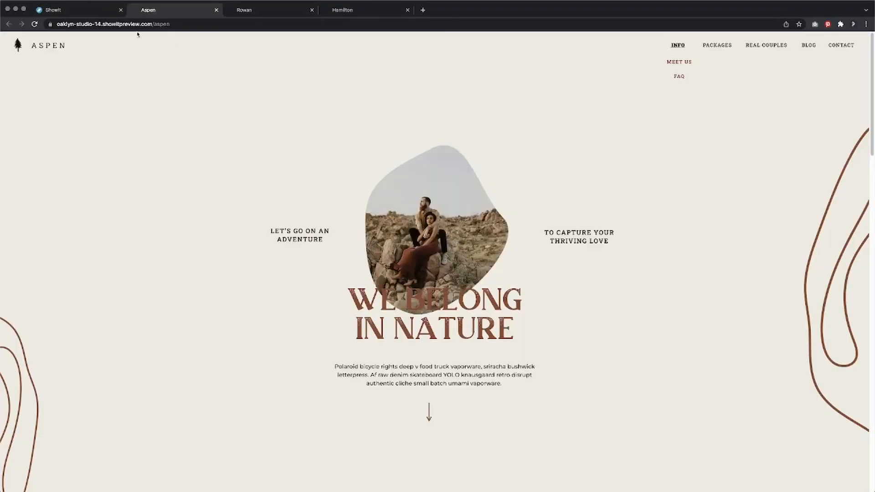
pyautogui.click(102, 11)
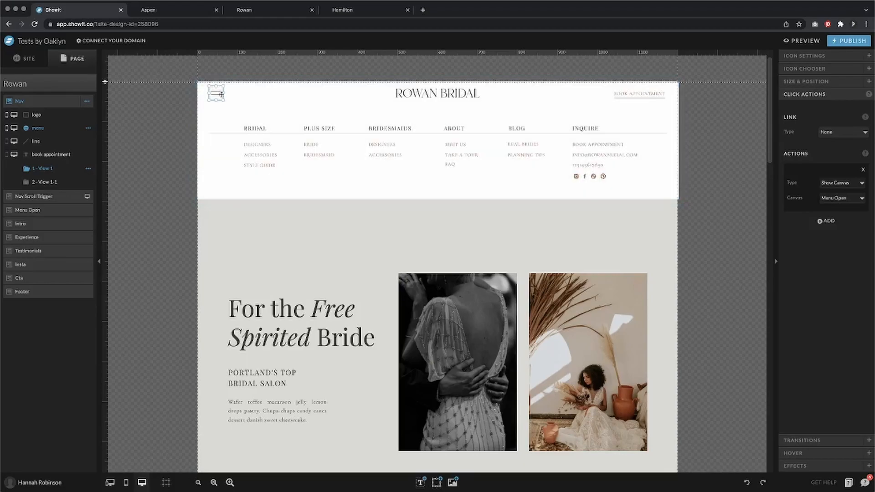
pyautogui.click(232, 103)
pyautogui.click(215, 95)
pyautogui.click(216, 95)
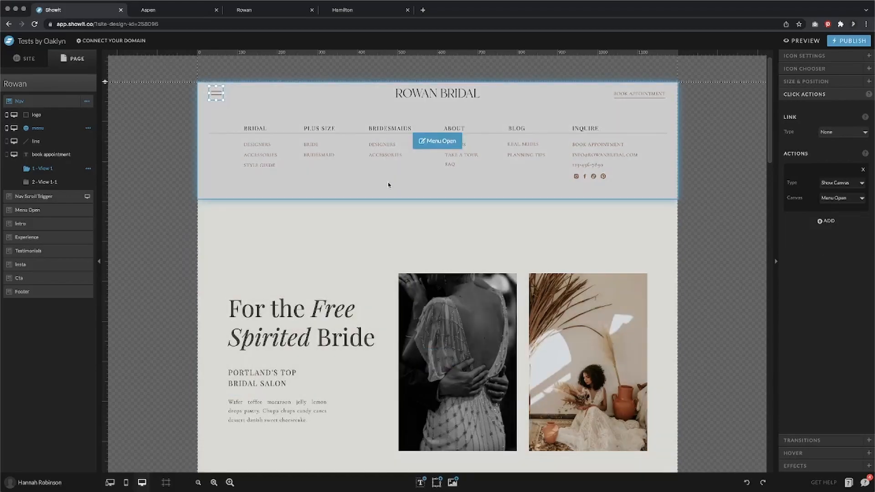
# - Inspect the click actions of the Bridesmaids Designers link and the white background shape in the Menu Open canvas
pyautogui.click(391, 182)
pyautogui.click(387, 144)
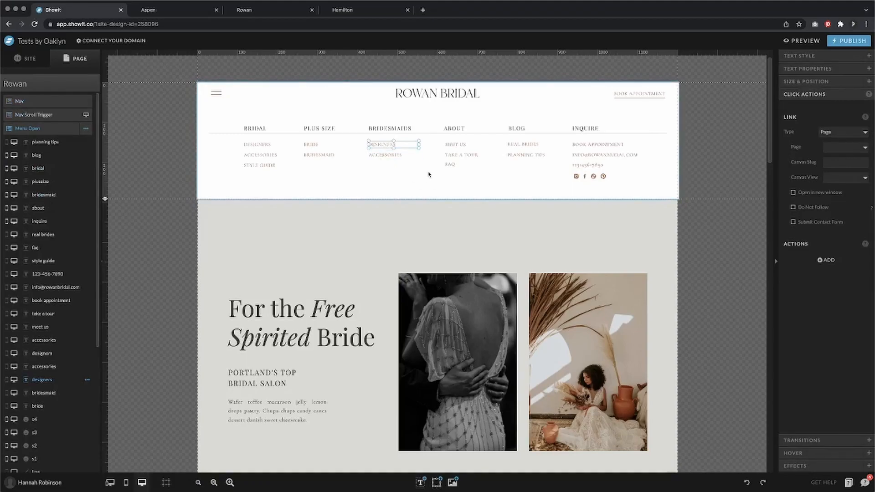
pyautogui.click(347, 183)
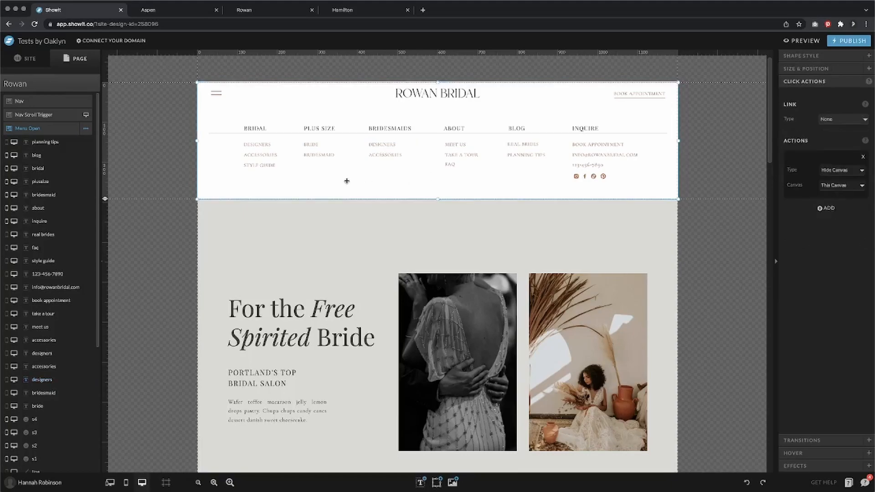
# - Move the Menu Open canvas's white background shape down over Intro, return it to X -1, Y -1, and reopen its click actions
pyautogui.moveTo(335, 180); pyautogui.dragTo(323, 410)
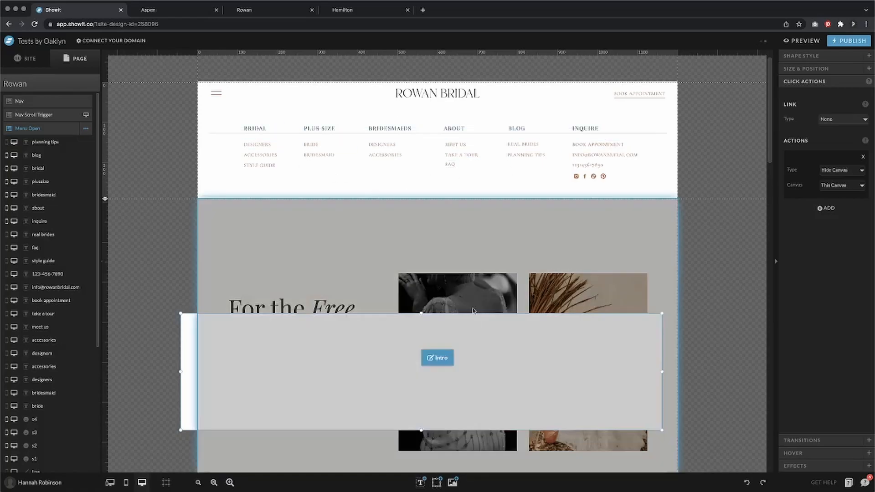
pyautogui.moveTo(398, 358); pyautogui.dragTo(415, 124)
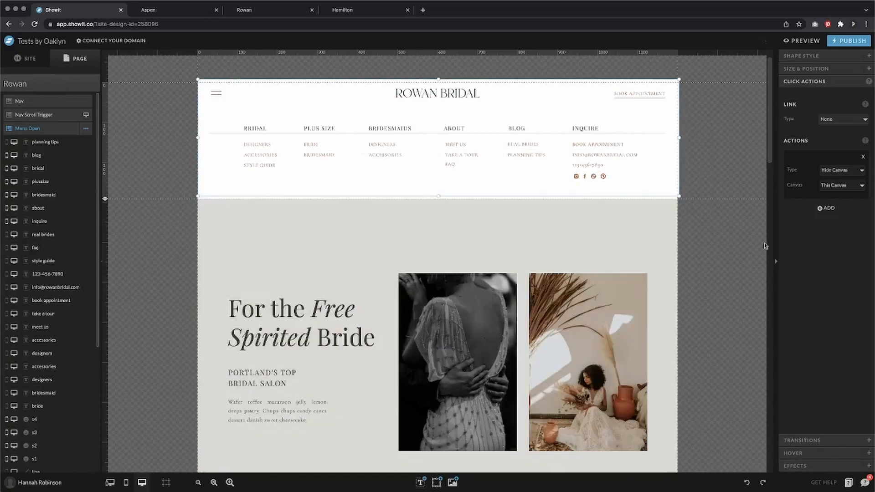
pyautogui.click(806, 69)
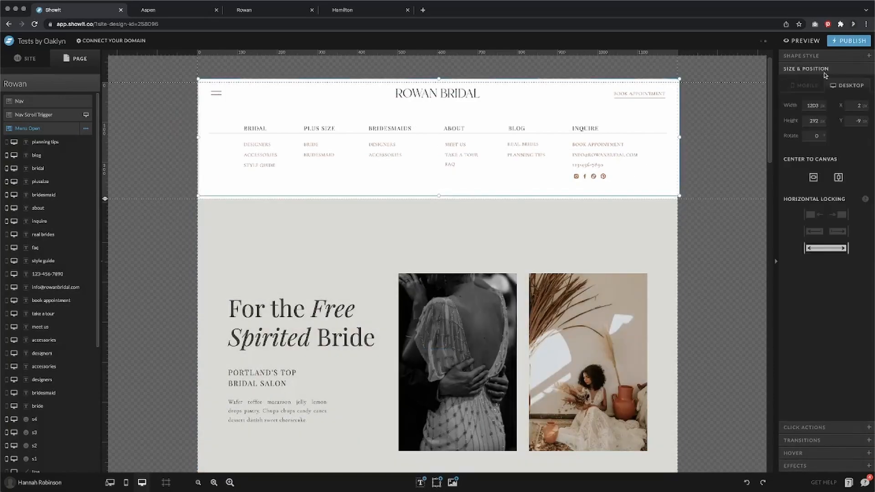
pyautogui.moveTo(655, 185); pyautogui.dragTo(655, 188)
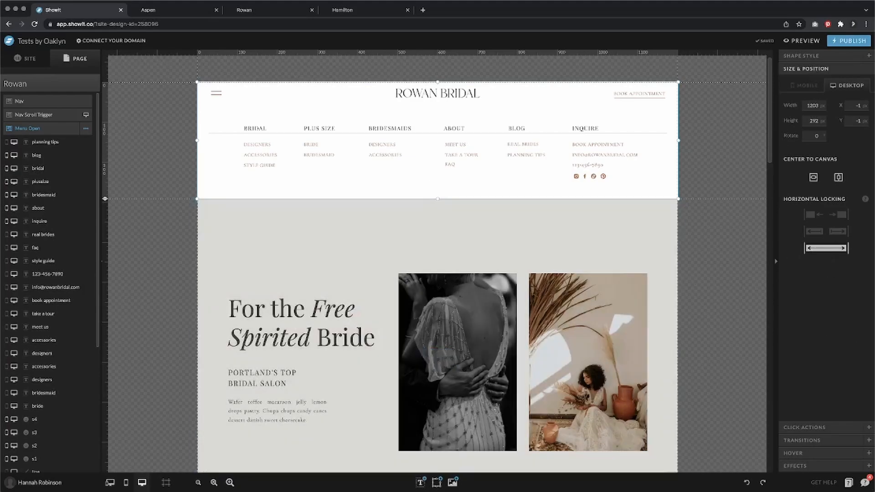
pyautogui.click(848, 428)
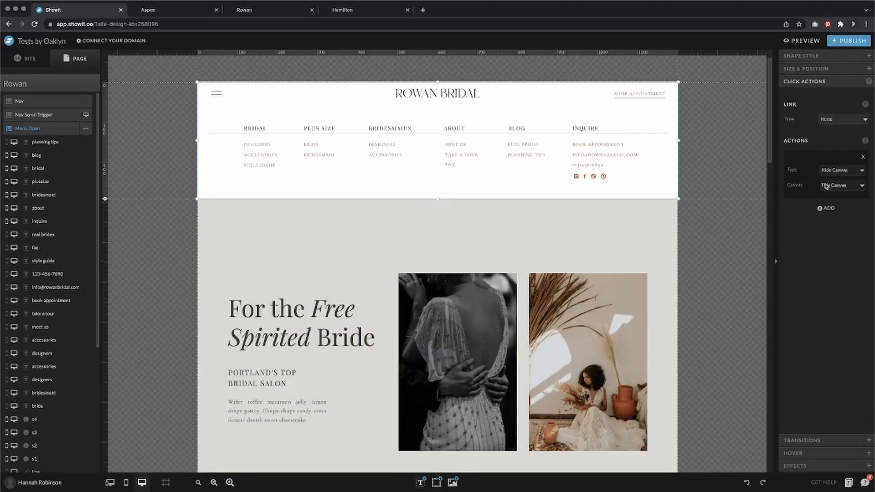
# - Test opening the menu with the hamburger icon and closing it by its white background in the Rowan browser preview
pyautogui.click(245, 11)
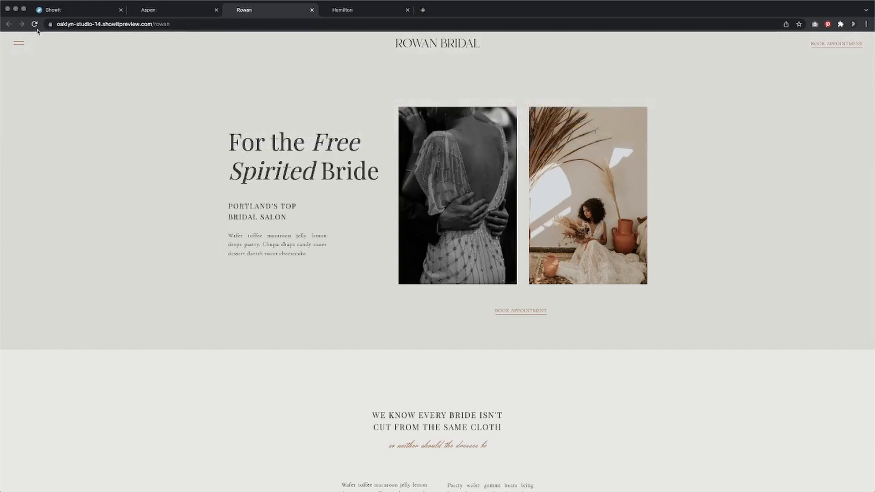
pyautogui.moveTo(19, 43)
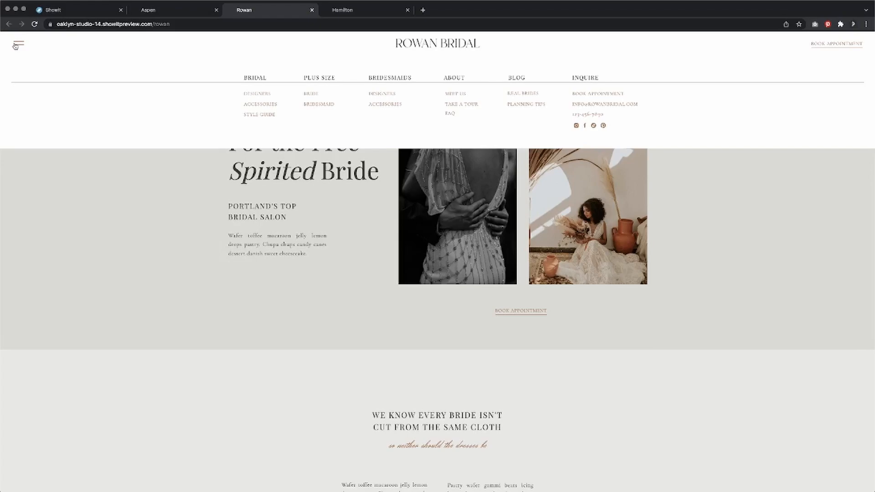
pyautogui.click(98, 106)
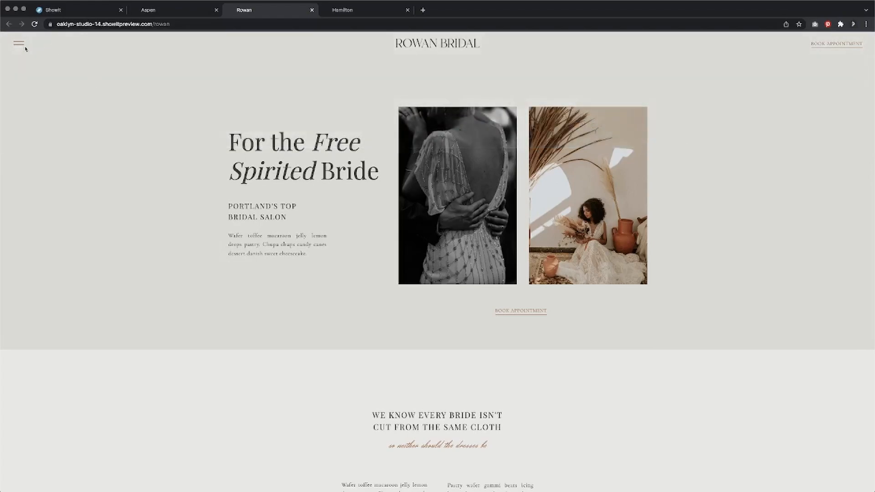
pyautogui.click(18, 44)
pyautogui.click(115, 60)
pyautogui.click(20, 45)
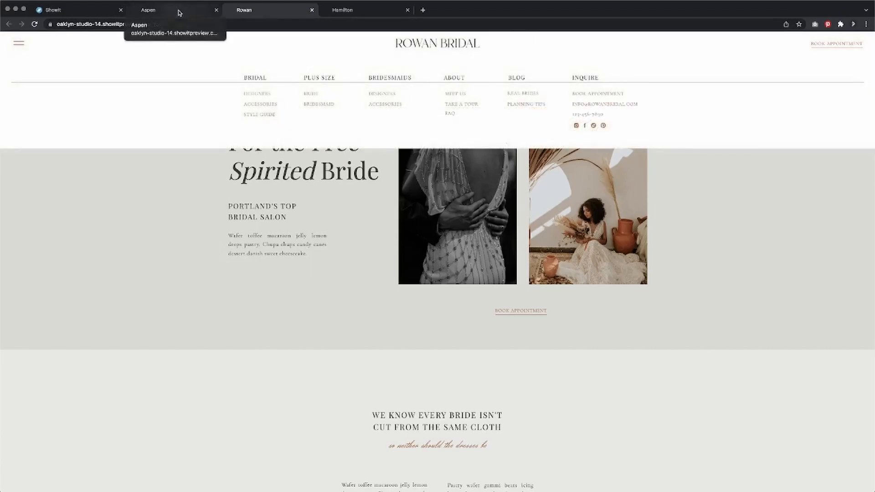
# - Close the Aspen browser preview and return to the Showit editor
pyautogui.click(180, 12)
pyautogui.click(79, 11)
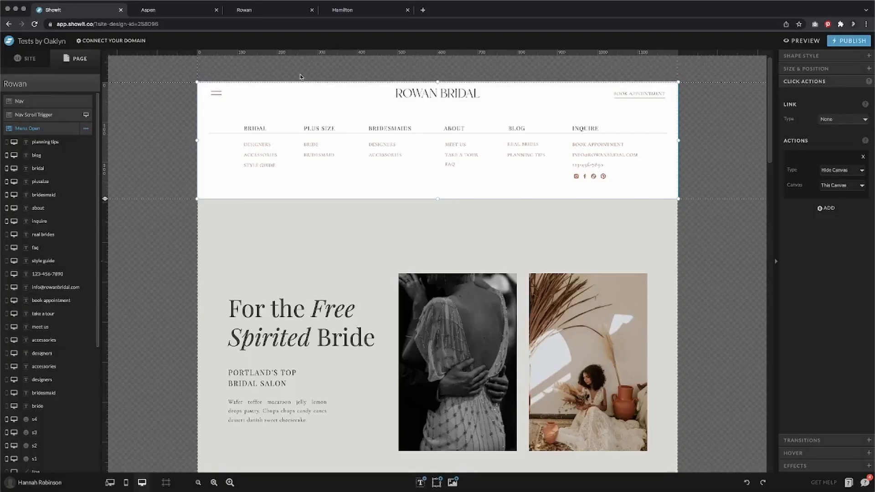
pyautogui.click(201, 14)
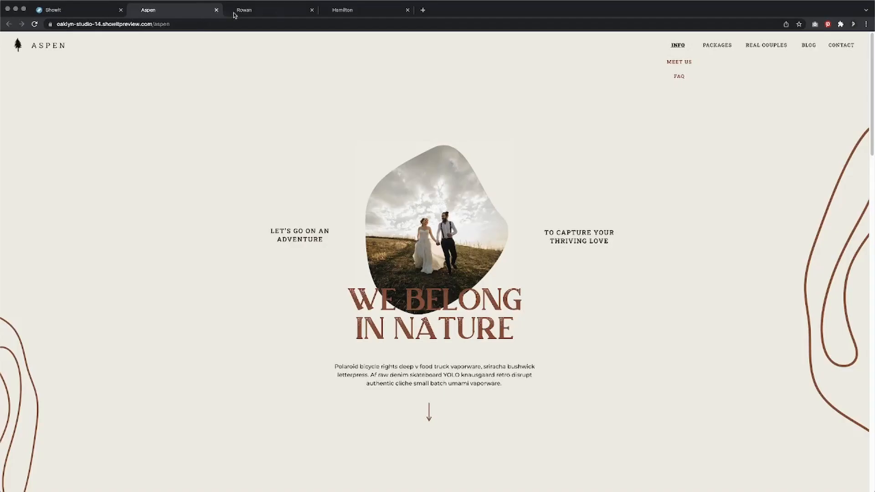
pyautogui.click(217, 10)
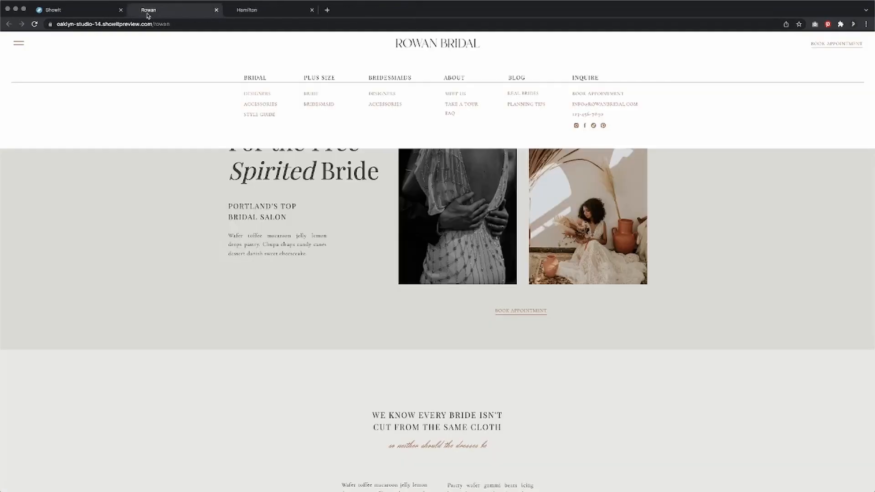
pyautogui.click(91, 10)
# - Reorder the page's canvases so that Menu Open sits at the very end, below Footer
pyautogui.click(723, 192)
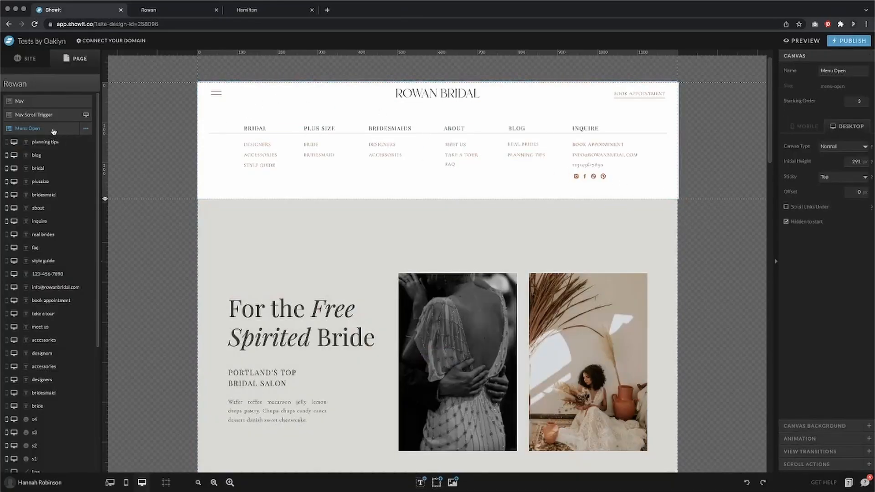
pyautogui.scroll(-1, 246, 166)
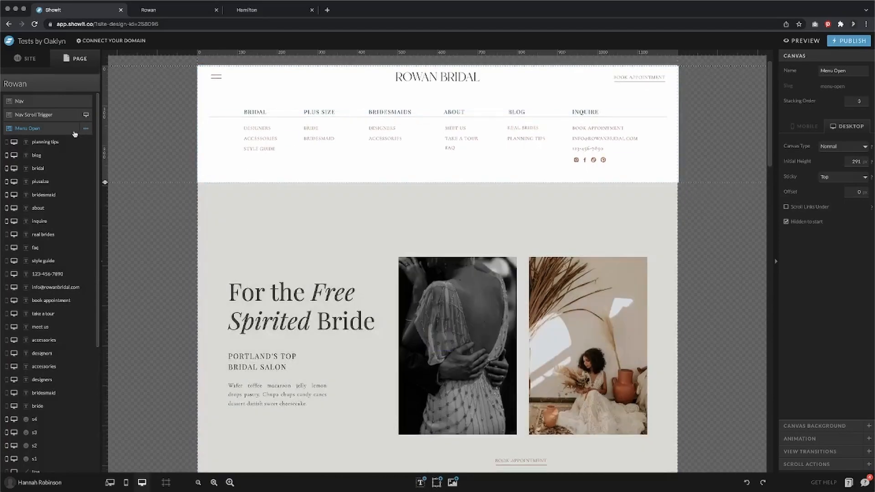
pyautogui.click(51, 131)
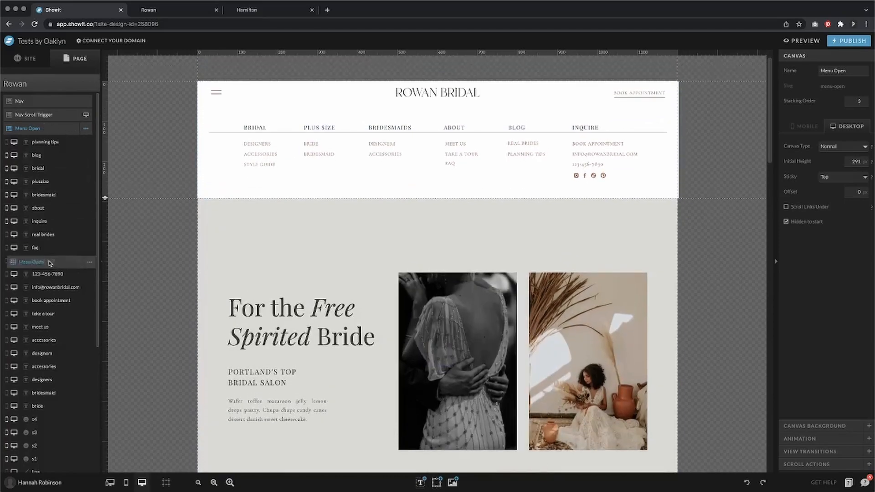
pyautogui.click(43, 117)
pyautogui.press('Delete')
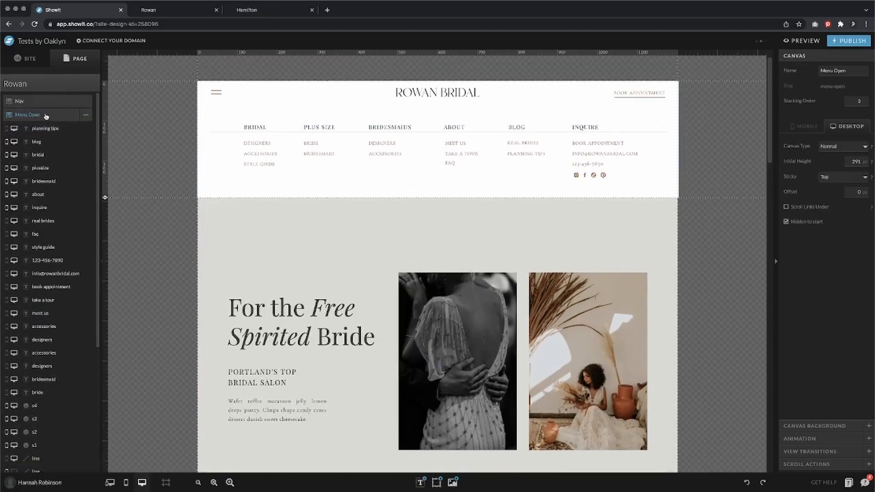
pyautogui.click(47, 103)
pyautogui.moveTo(37, 197); pyautogui.dragTo(27, 298)
# - Locate the Menu Open canvas at the end of the page below Footer and select it in the desktop view
pyautogui.scroll(-10, 360, 195)
pyautogui.scroll(15, 360, 194)
pyautogui.scroll(-20, 474, 234)
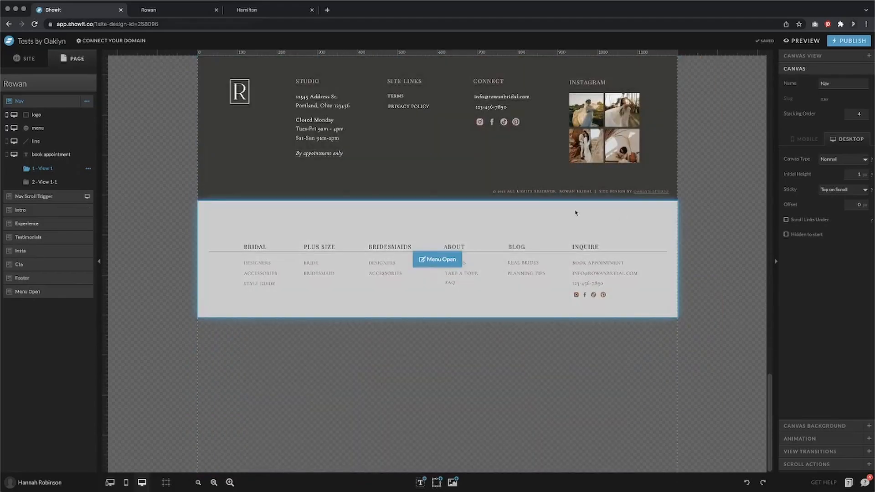
pyautogui.click(575, 213)
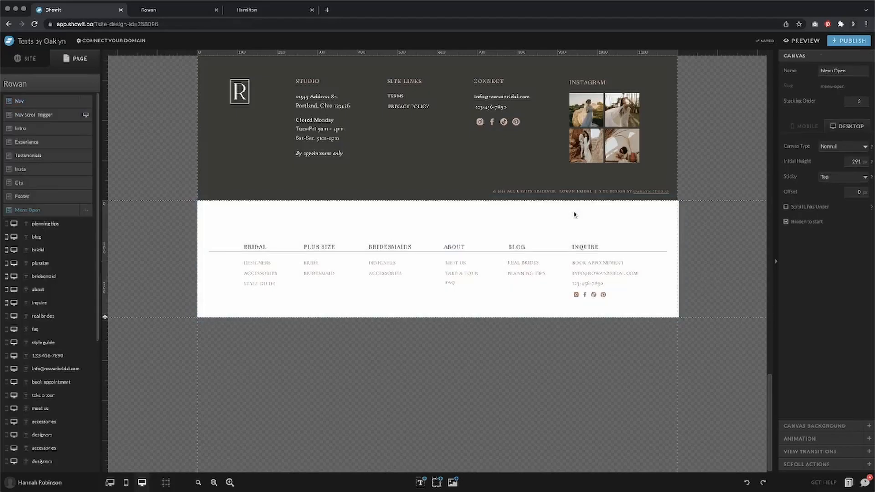
# - Open the menu with the hamburger icon in the desktop site preview and return to the editor
pyautogui.click(788, 40)
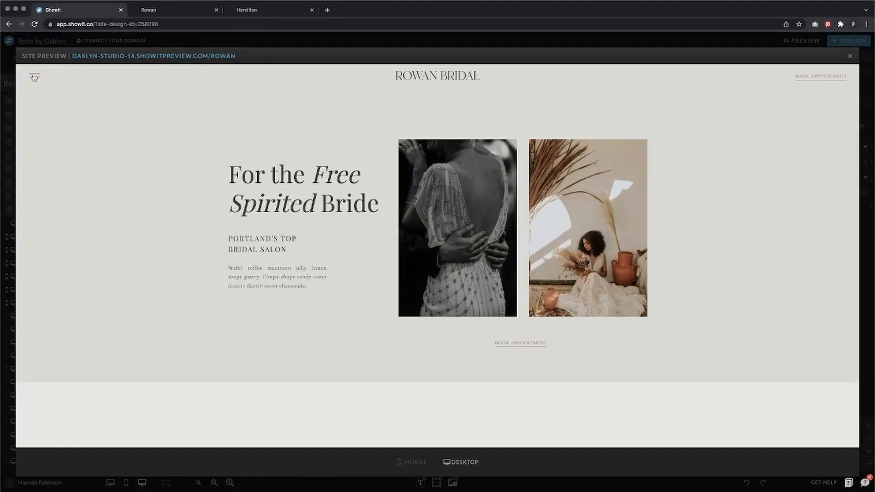
pyautogui.click(34, 77)
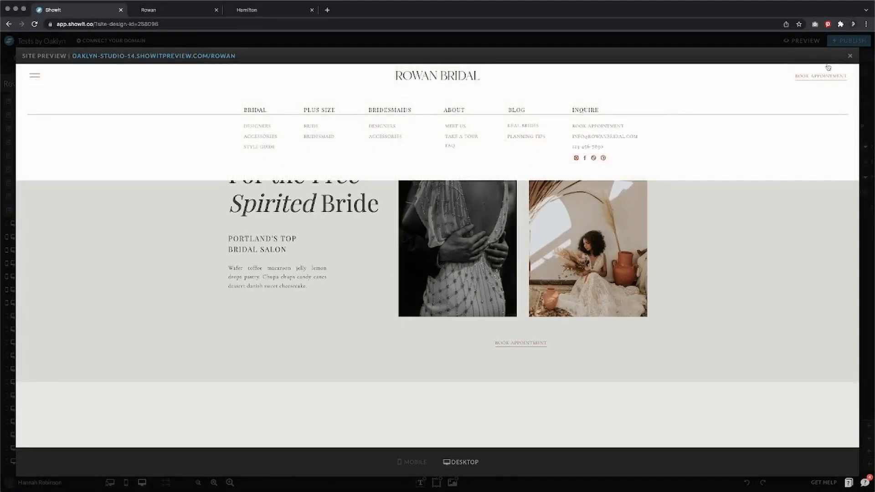
pyautogui.click(849, 56)
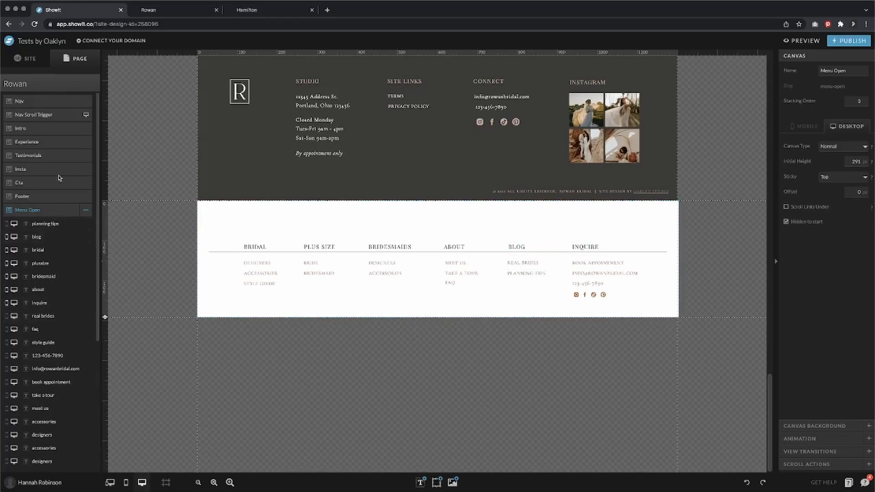
# - Show the mobile and desktop layouts side by side and select the mobile Menu Open canvas below Footer
pyautogui.click(57, 103)
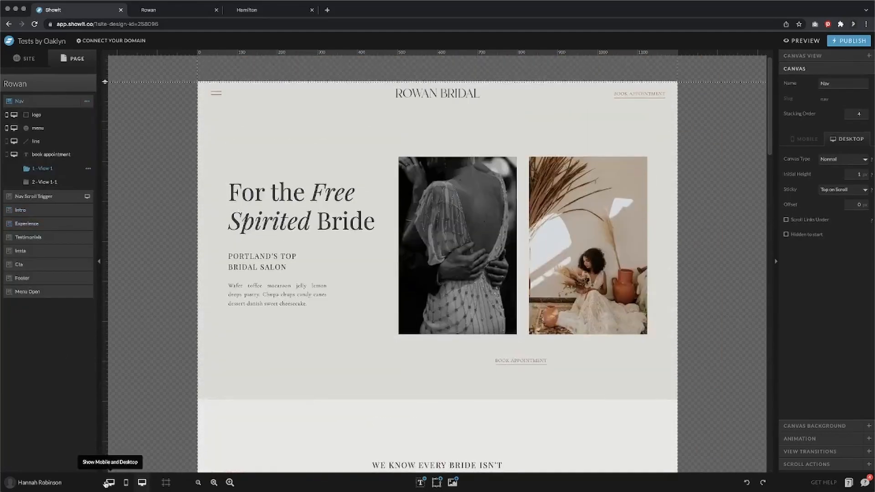
pyautogui.click(109, 482)
pyautogui.scroll(-10, 204, 340)
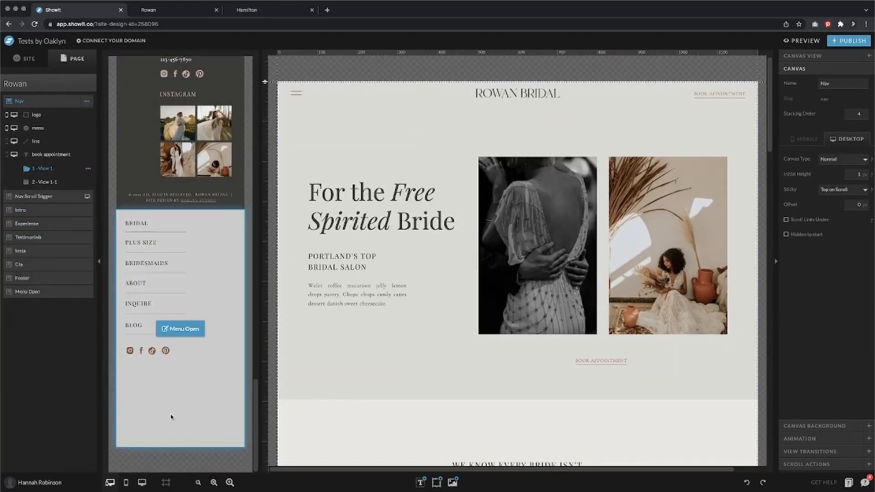
pyautogui.click(197, 397)
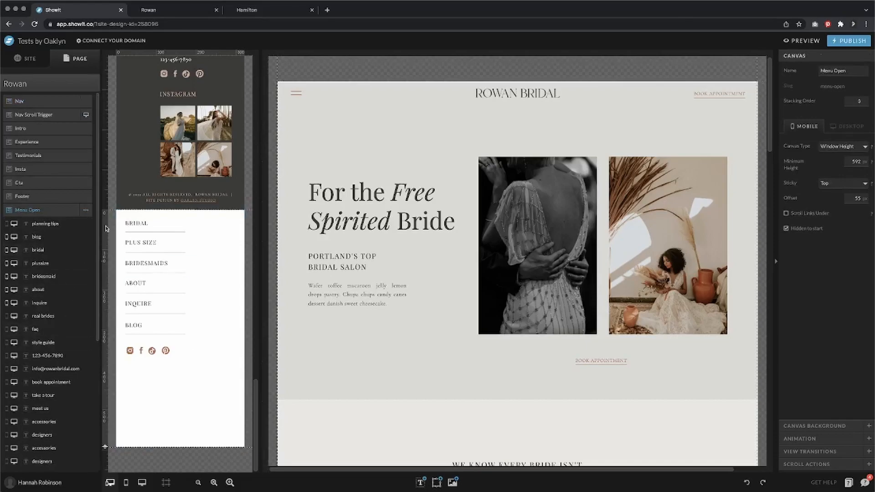
pyautogui.scroll(-20, 373, 376)
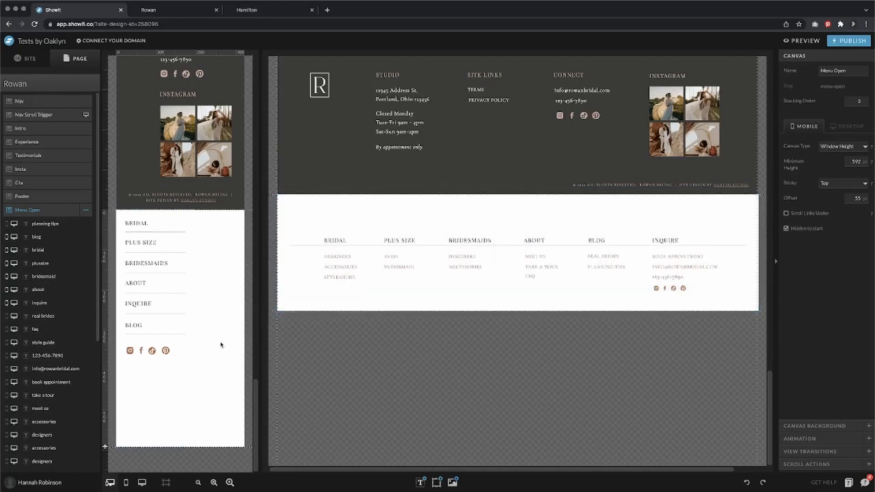
# - Test opening the mobile menu with the hamburger icon and closing it by its white background in the site preview, and return to the editor
pyautogui.click(803, 41)
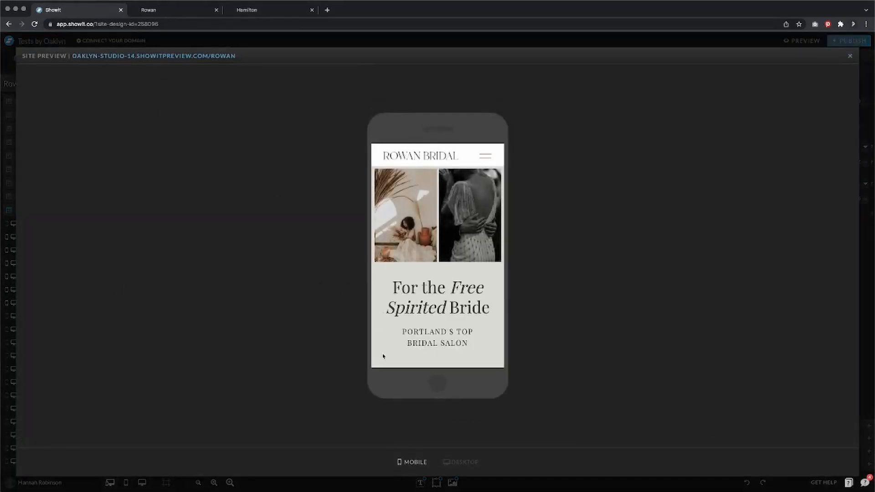
pyautogui.click(486, 159)
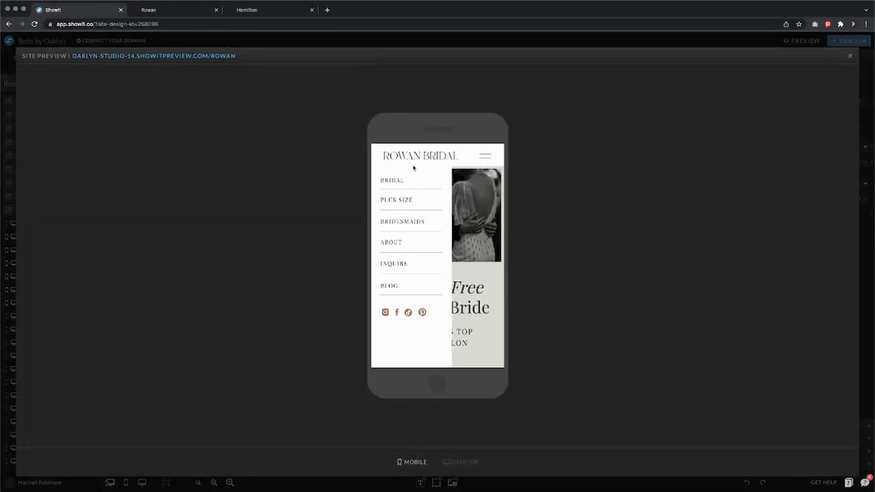
pyautogui.scroll(-4, 417, 322)
pyautogui.scroll(4, 420, 315)
pyautogui.click(408, 348)
pyautogui.click(486, 162)
pyautogui.click(421, 332)
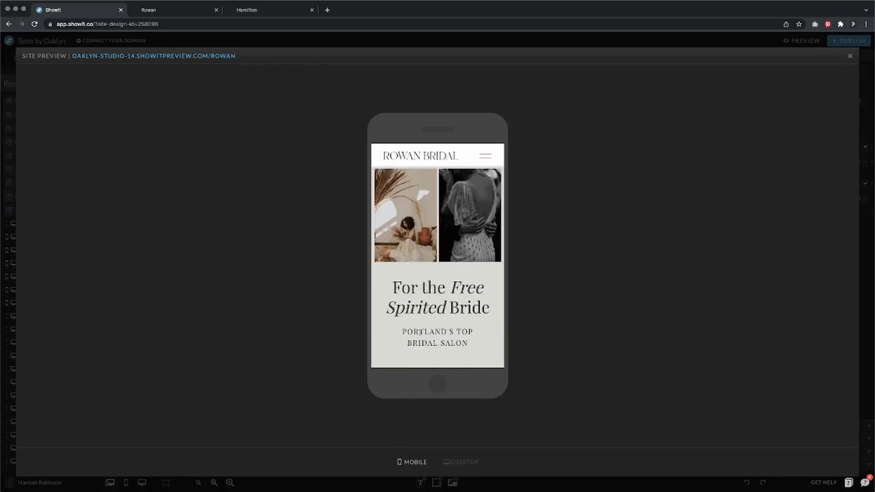
pyautogui.click(850, 56)
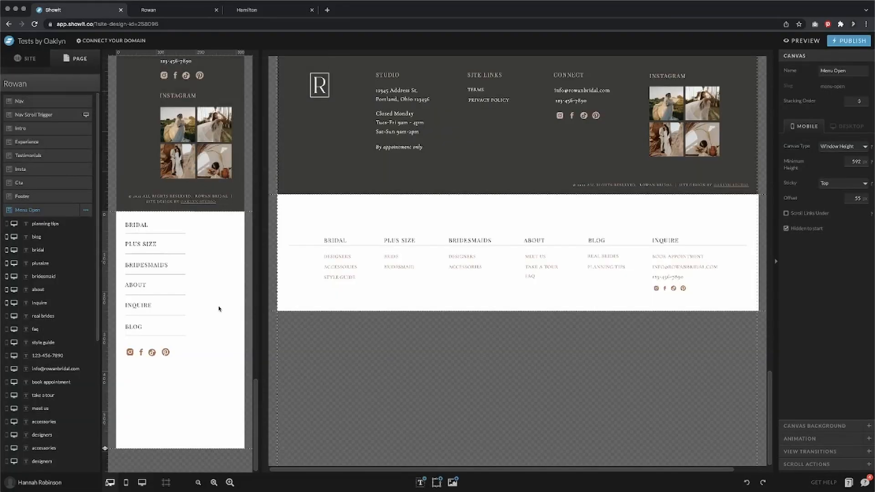
# - Select the hamburger icon in the mobile Nav canvas and check its click actions
pyautogui.scroll(15, 219, 308)
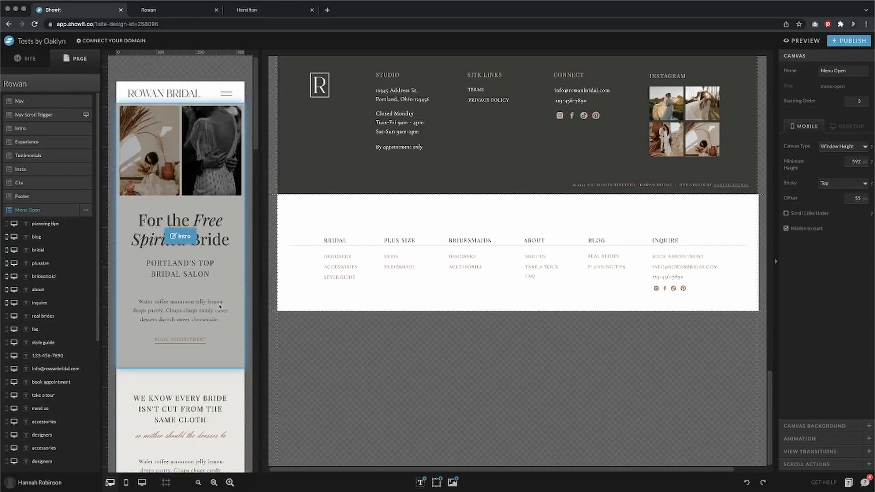
pyautogui.click(227, 101)
pyautogui.click(227, 96)
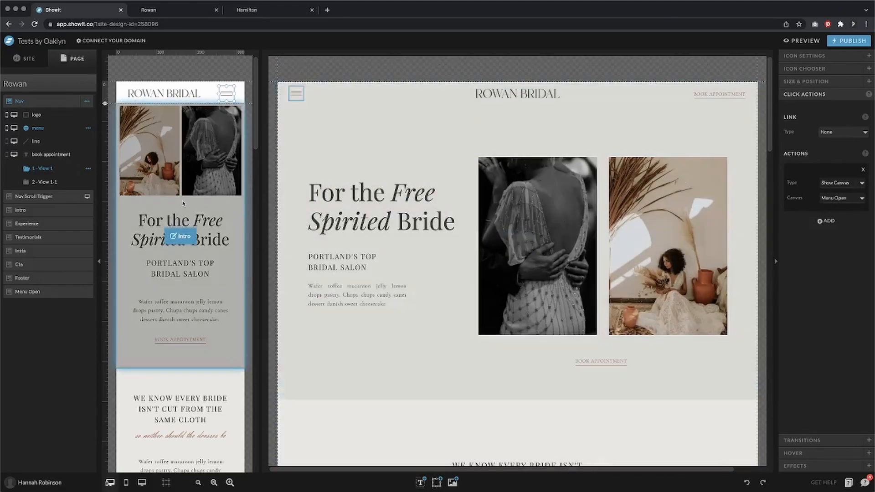
# - Examine the mobile Menu Open canvas's settings and background color, and its placement below the Footer canvas
pyautogui.scroll(-15, 170, 204)
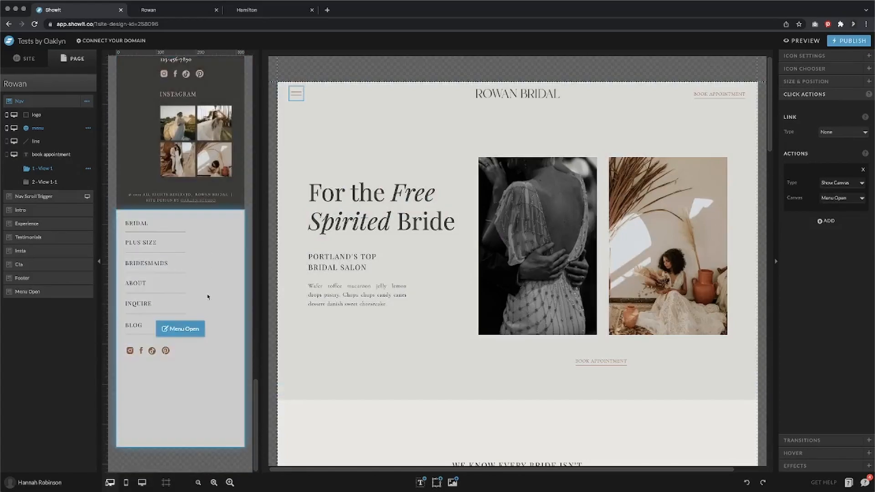
pyautogui.click(207, 392)
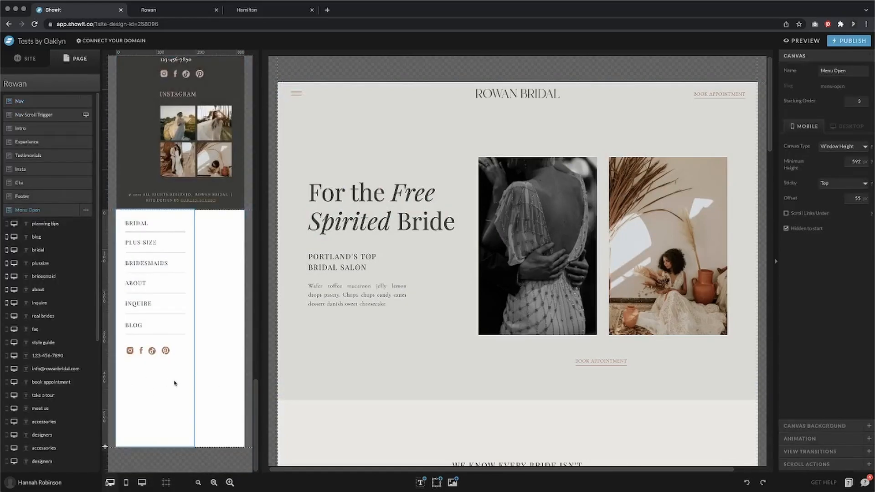
pyautogui.doubleClick(222, 364)
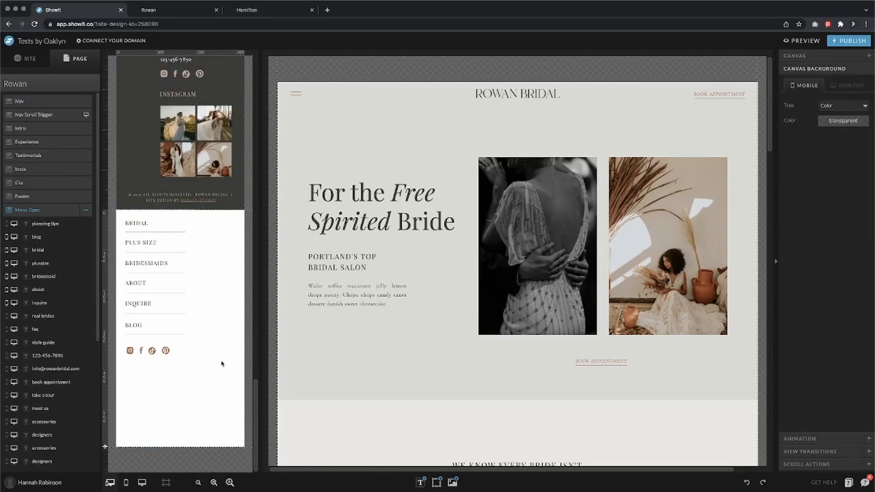
pyautogui.click(28, 197)
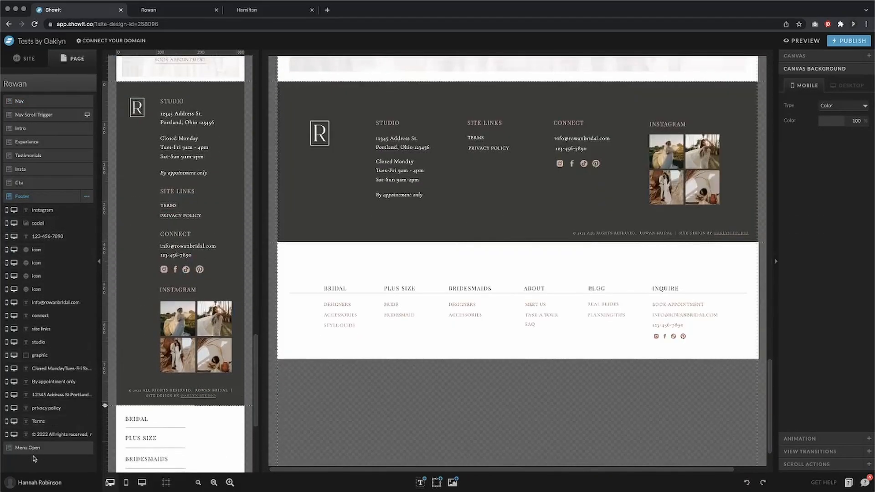
pyautogui.scroll(-4, 170, 369)
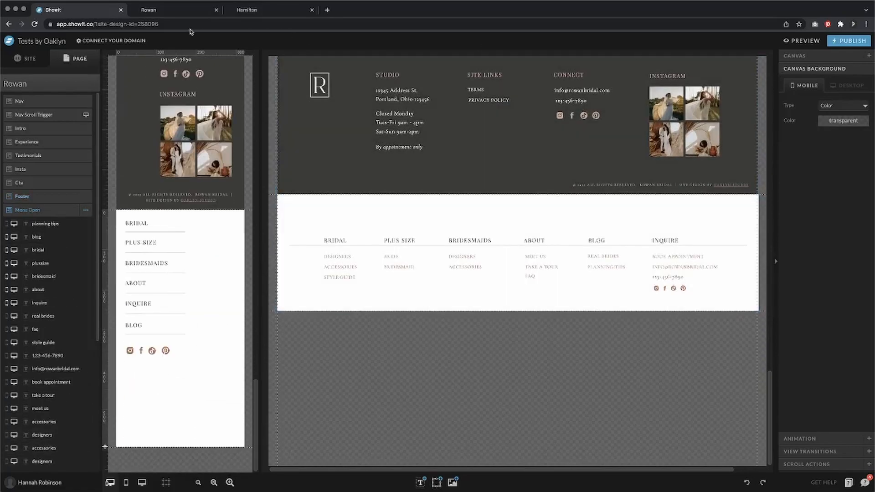
# - Preview the mobile page again, open and close its menu, and return to the editor
pyautogui.click(802, 40)
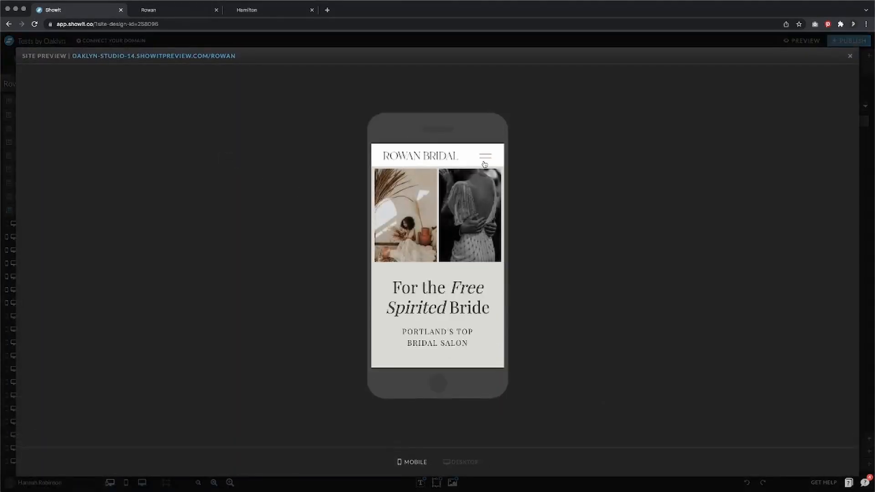
pyautogui.click(487, 163)
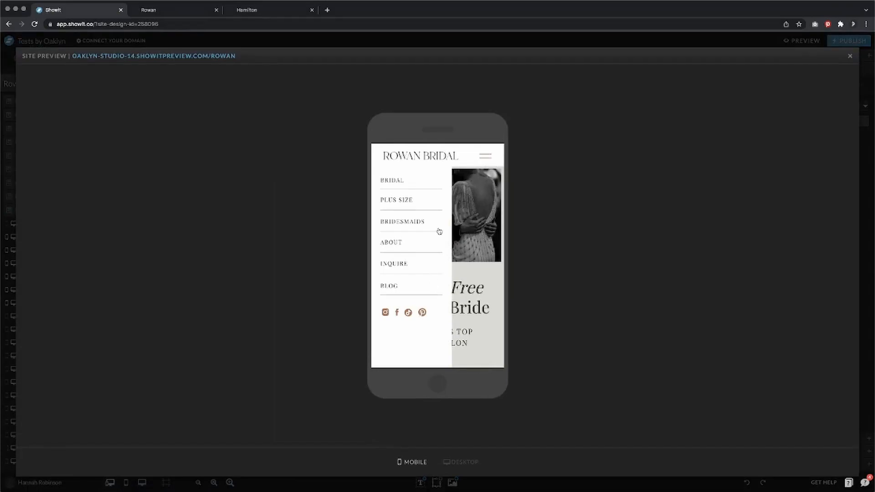
pyautogui.click(424, 335)
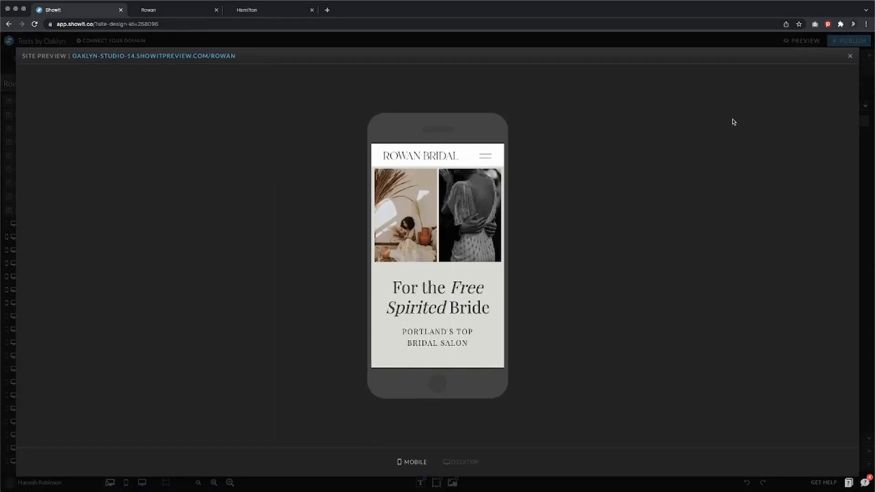
pyautogui.click(850, 55)
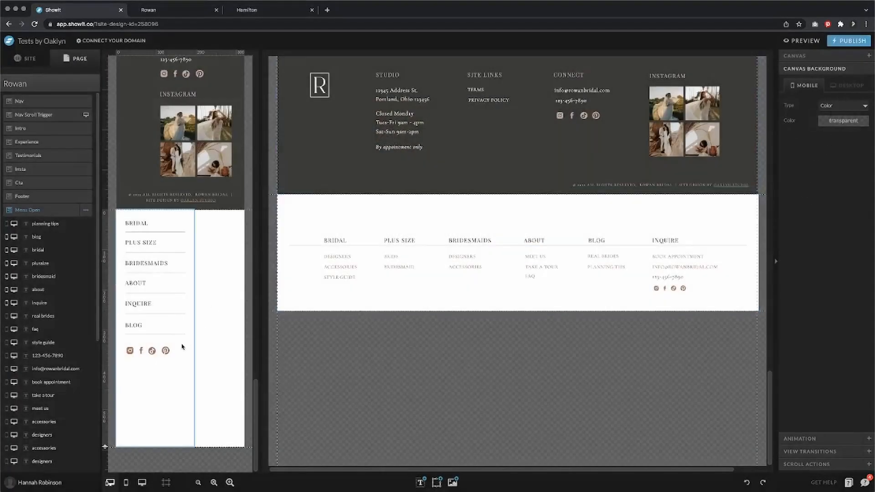
# - Review the mobile canvas type setting of Menu Open, keeping Window Height
pyautogui.click(820, 57)
pyautogui.click(841, 146)
pyautogui.click(855, 147)
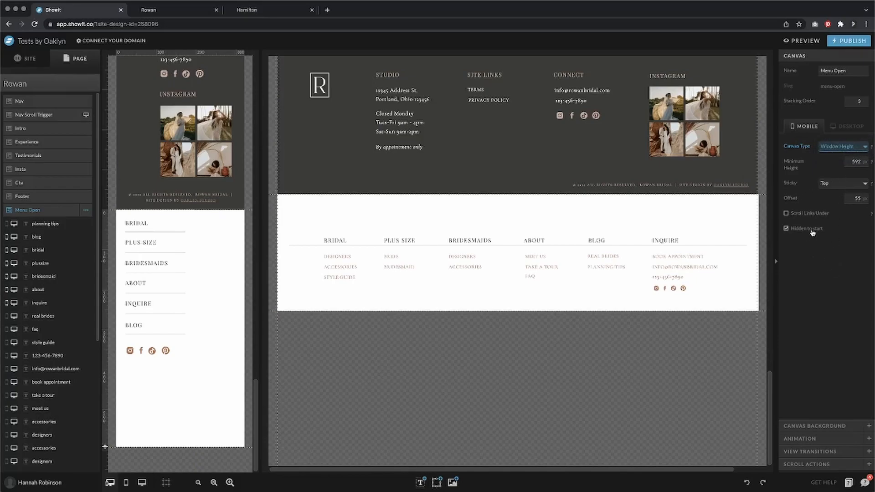
# - Check the click actions of Menu Open's white mobile background shape and return to the canvas settings
pyautogui.click(165, 404)
pyautogui.moveTo(165, 404); pyautogui.dragTo(187, 407)
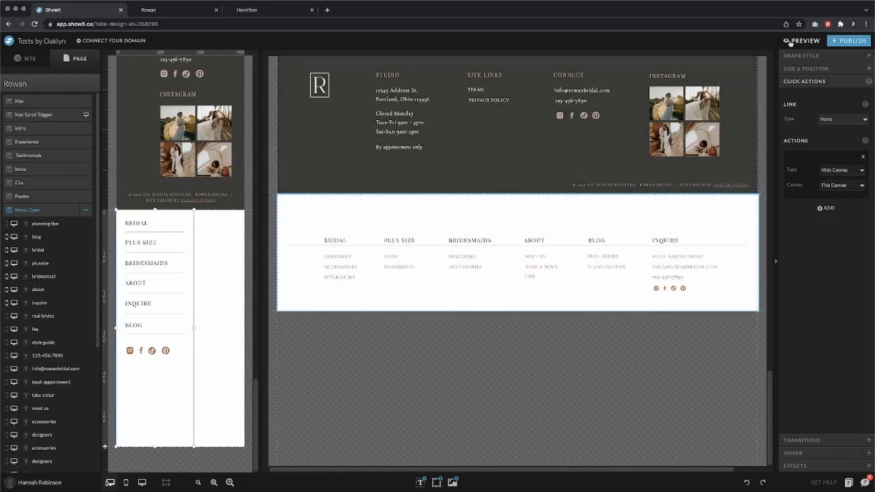
pyautogui.click(221, 333)
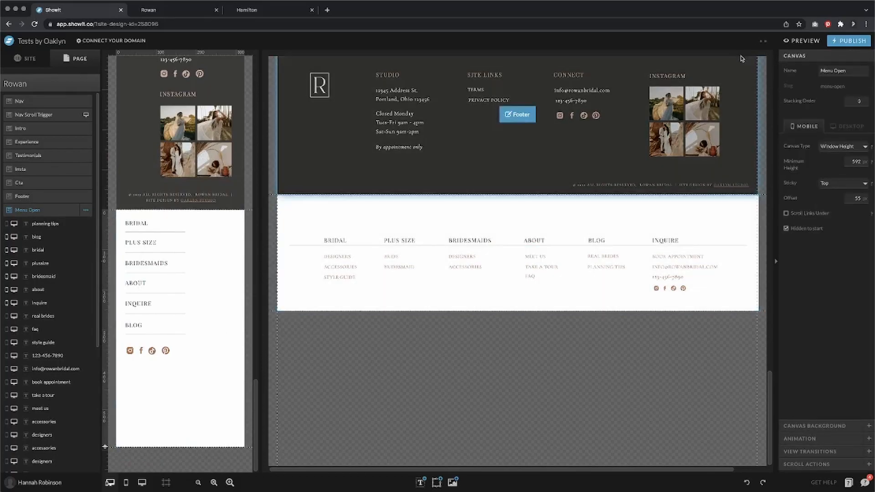
# - Open the menu once more in the mobile site preview to check its side layout, and close the preview
pyautogui.click(799, 40)
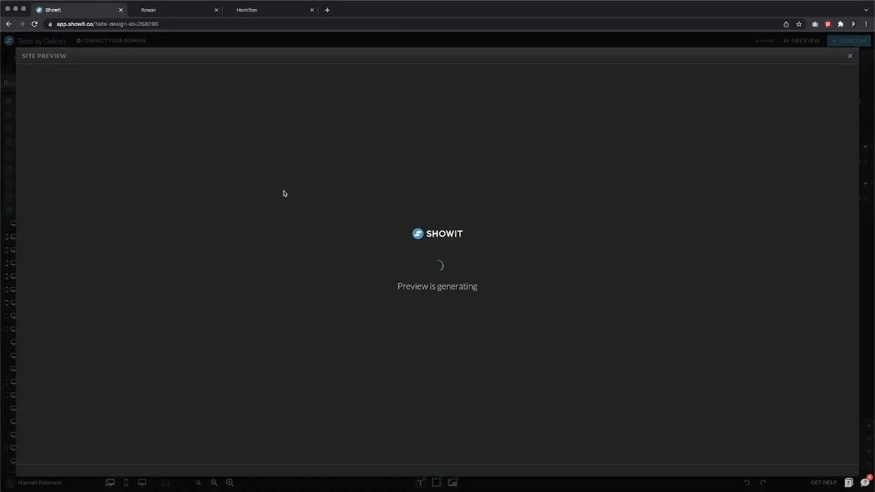
pyautogui.click(486, 156)
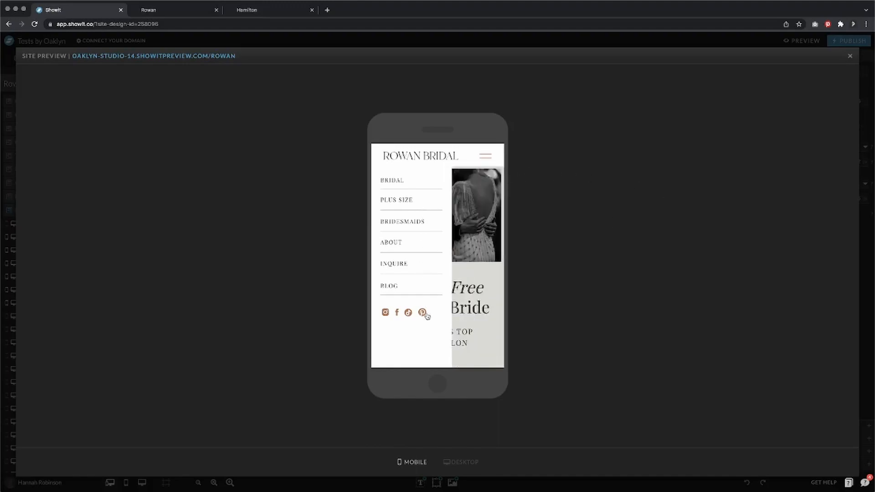
pyautogui.click(850, 57)
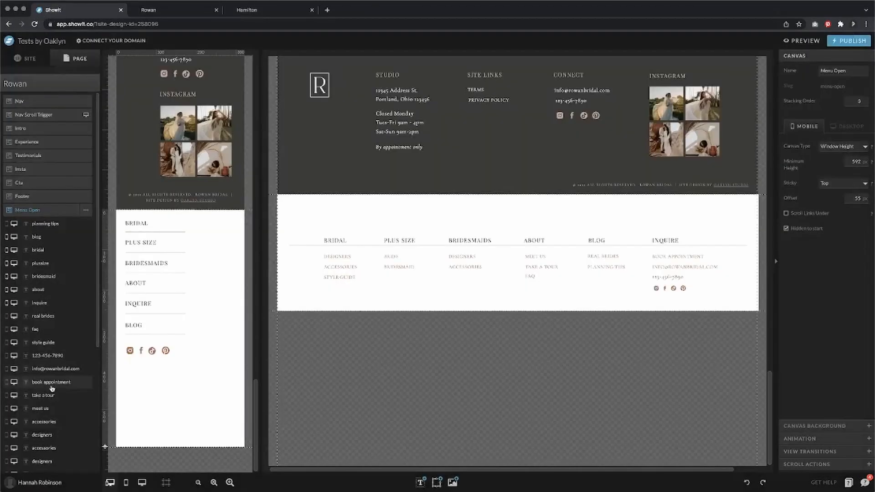
# - Move Menu Open's white mobile shape up over Footer and inspect the canvas background color, keeping it transparent
pyautogui.moveTo(183, 374); pyautogui.dragTo(199, 332)
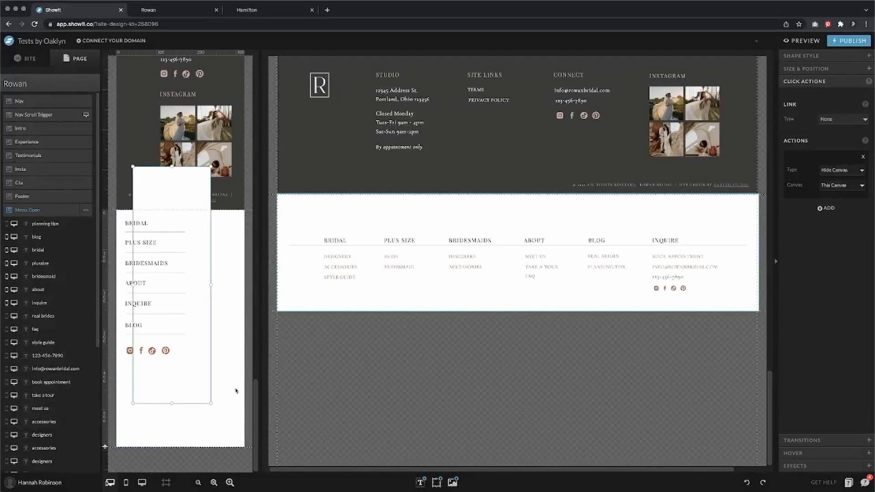
pyautogui.click(233, 380)
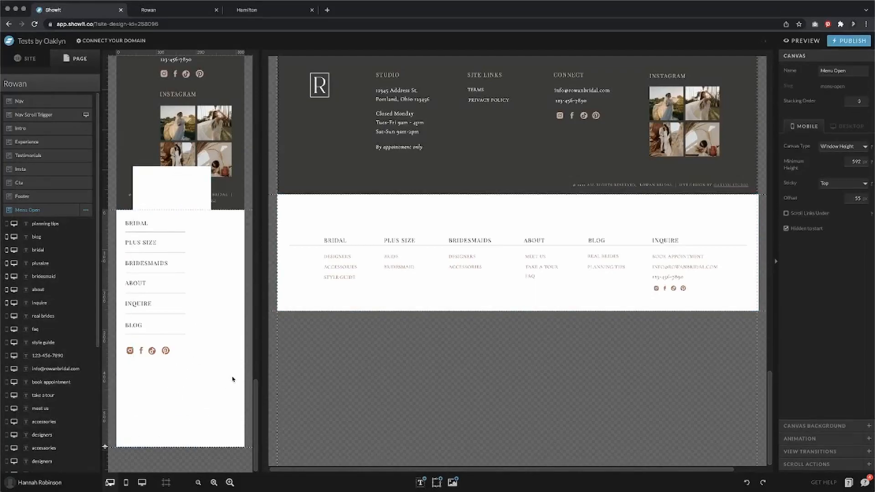
pyautogui.click(232, 380)
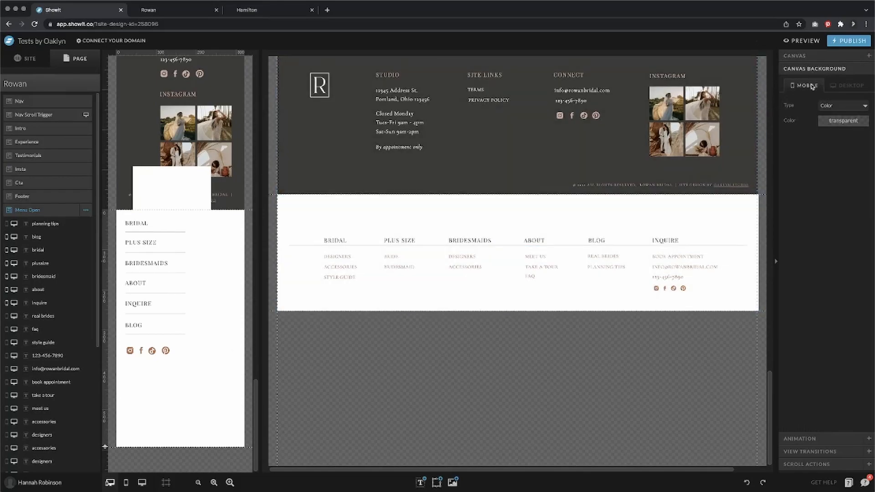
pyautogui.click(850, 123)
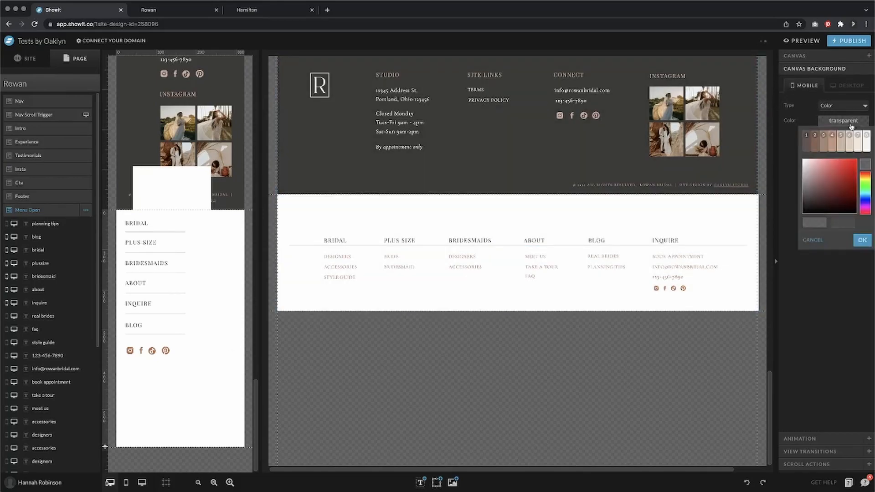
pyautogui.click(842, 362)
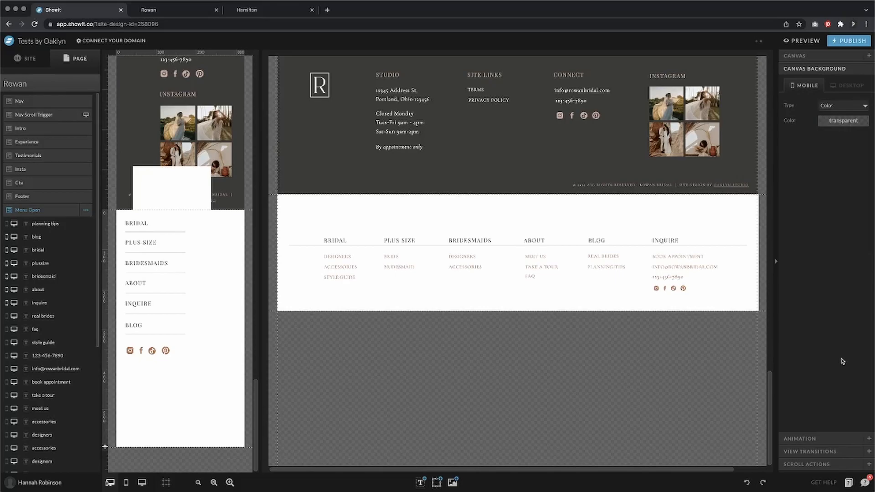
# - Open the menu in the mobile site preview to check the moved white shape, and close the preview
pyautogui.click(807, 40)
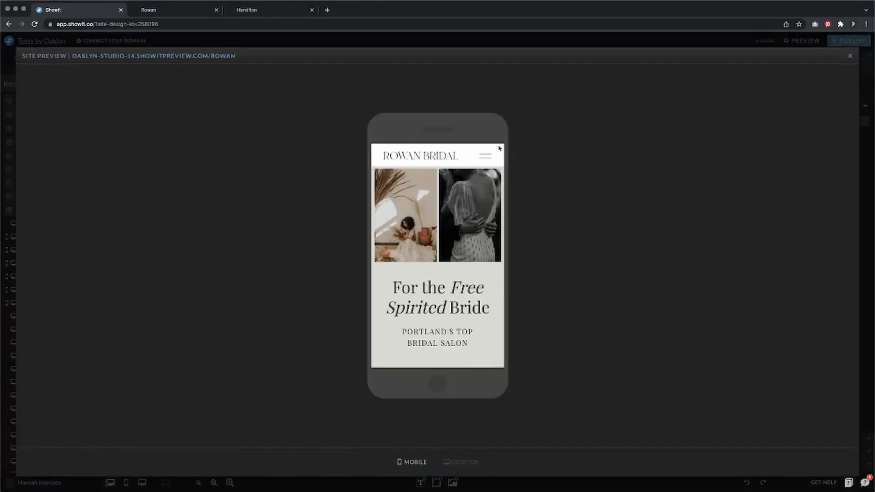
pyautogui.click(486, 156)
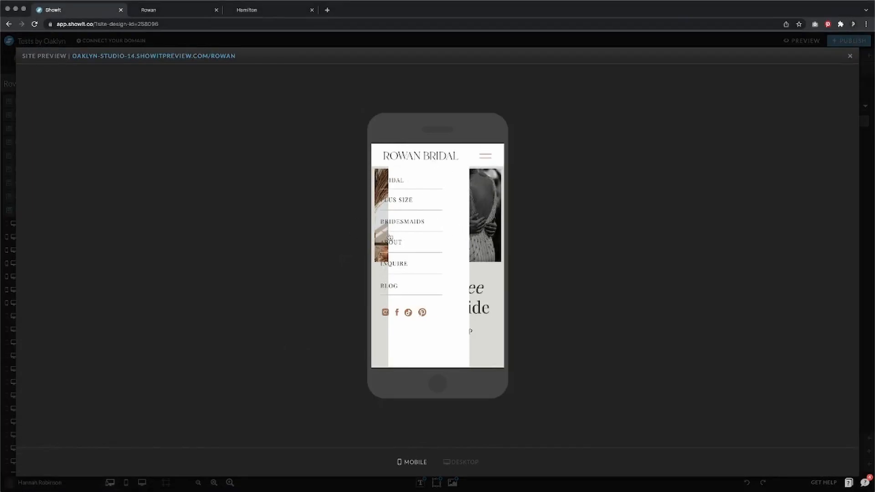
pyautogui.click(851, 55)
# - Undo the move of Menu Open's white mobile shape and reselect the Menu Open canvas
pyautogui.click(179, 199)
pyautogui.click(182, 201)
pyautogui.press('super+z')
pyautogui.click(227, 287)
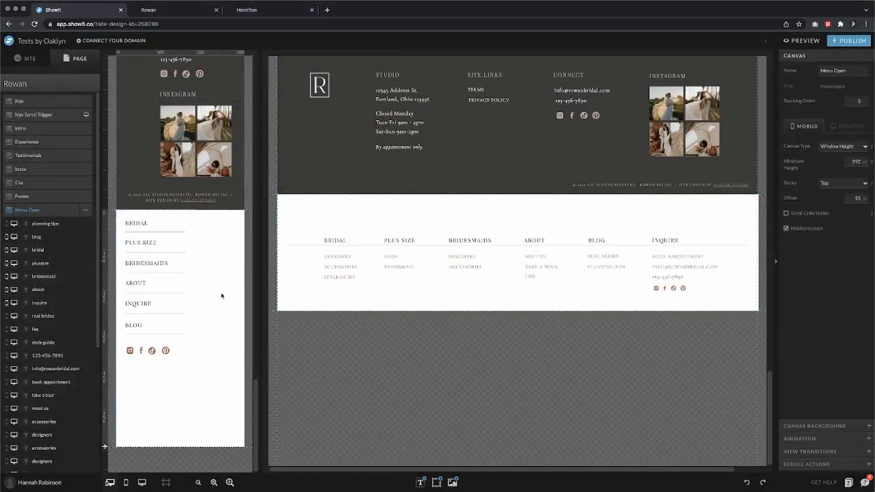
pyautogui.scroll(20, 456, 214)
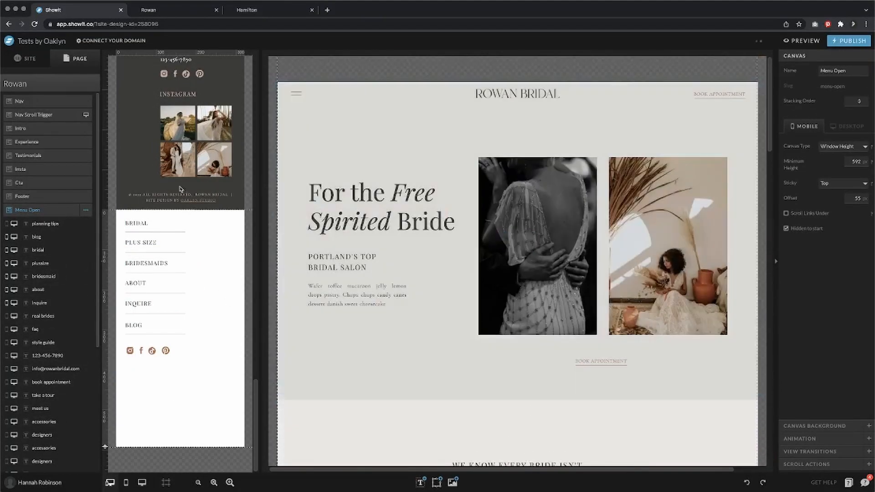
pyautogui.scroll(20, 185, 190)
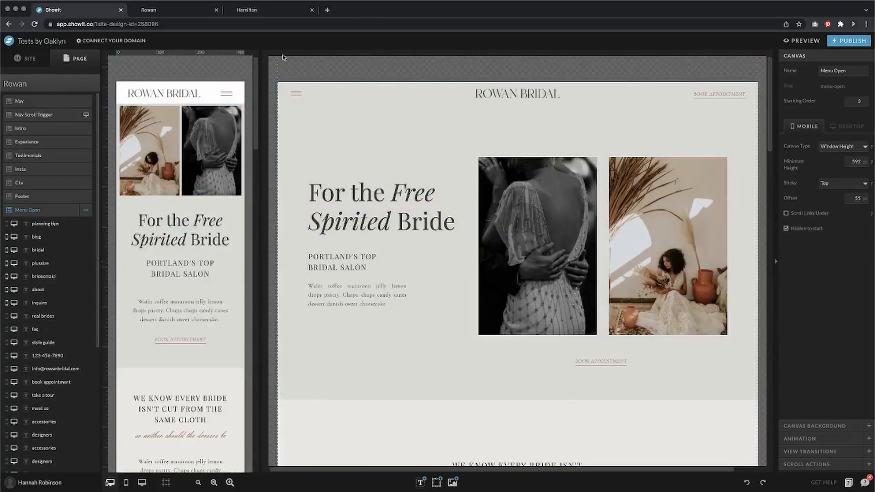
# - Compare the Hamilton page's side menu with Rowan's open menu in their browser previews, checking how Rowan's menu behaves on scroll
pyautogui.click(247, 11)
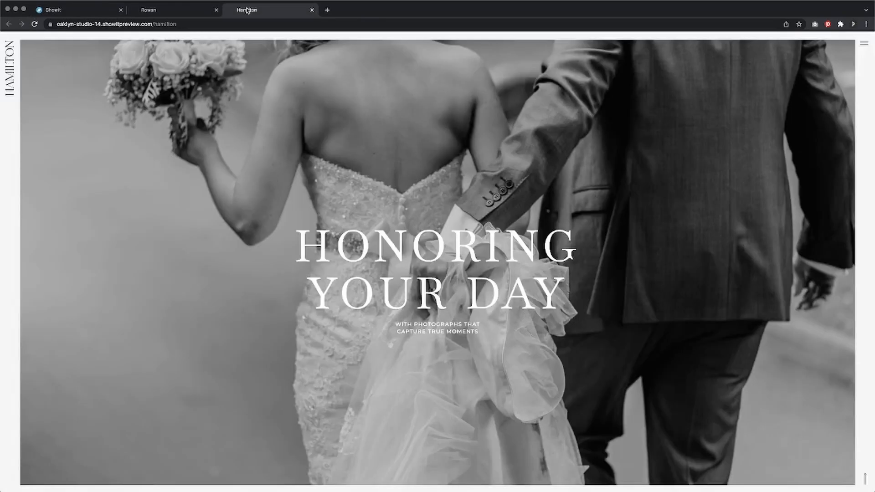
pyautogui.click(863, 50)
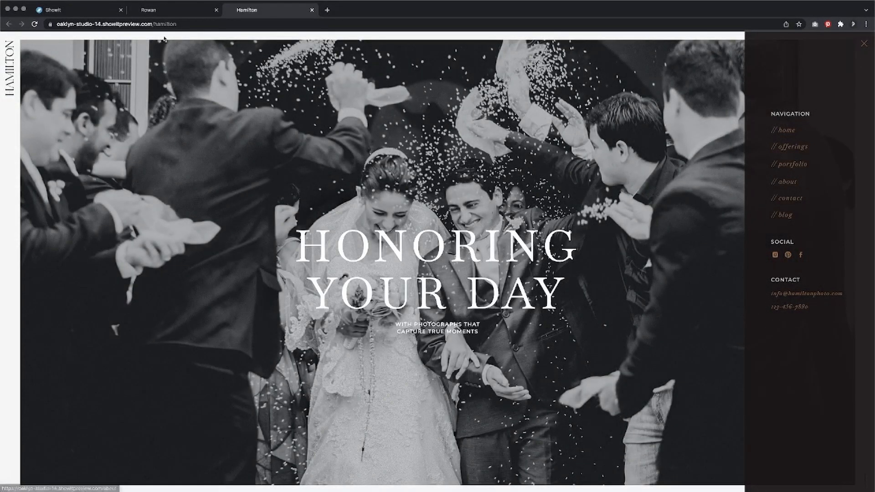
pyautogui.click(160, 10)
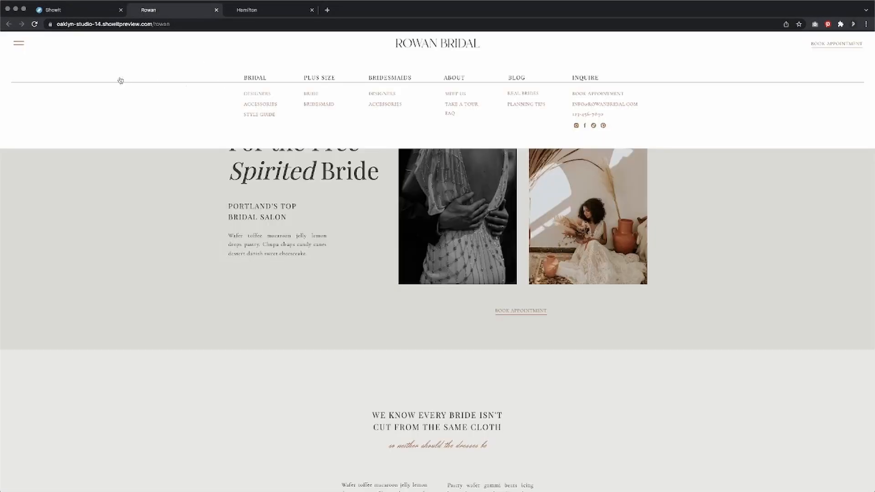
pyautogui.scroll(-4, 230, 86)
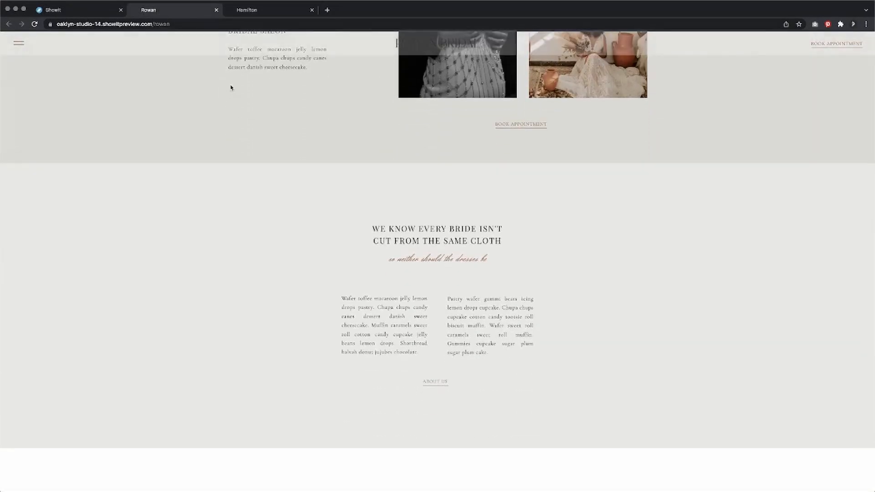
pyautogui.scroll(4, 231, 85)
pyautogui.scroll(-3, 297, 90)
pyautogui.scroll(3, 296, 89)
pyautogui.click(256, 15)
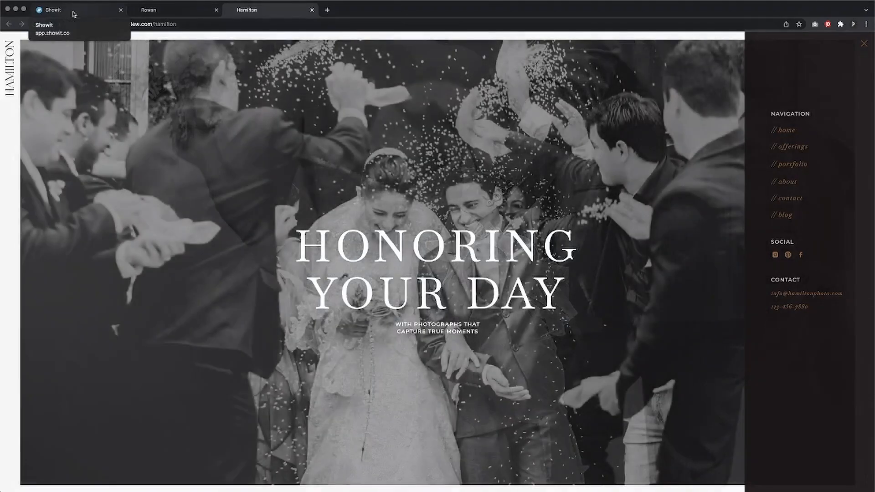
# - Switch back to the Showit editor and open the Hamilton page with its list of canvases
pyautogui.click(74, 13)
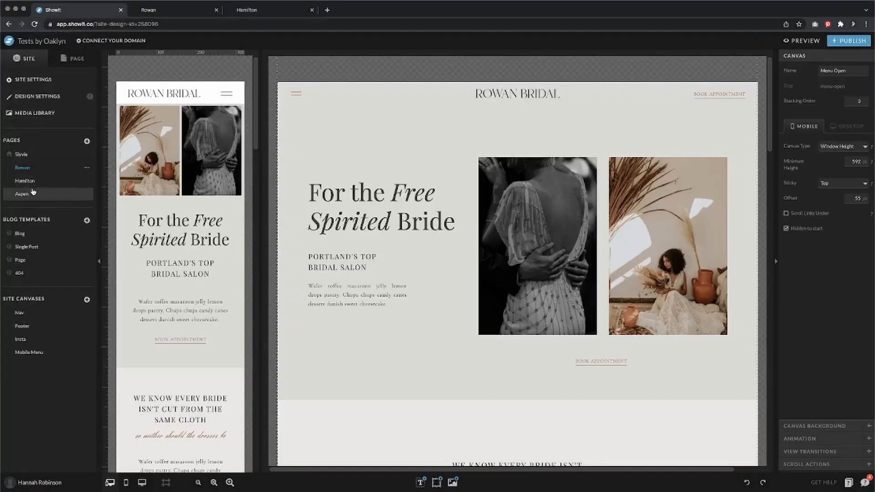
pyautogui.click(30, 181)
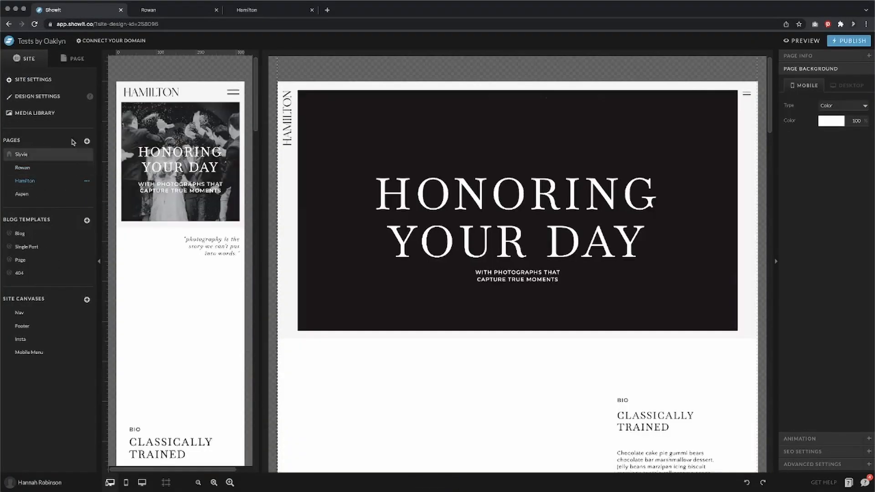
pyautogui.click(73, 58)
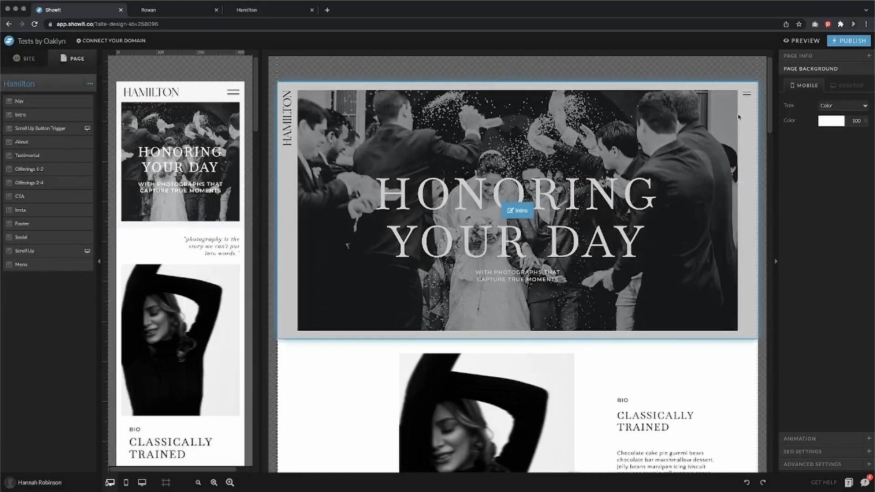
pyautogui.click(745, 98)
pyautogui.click(746, 95)
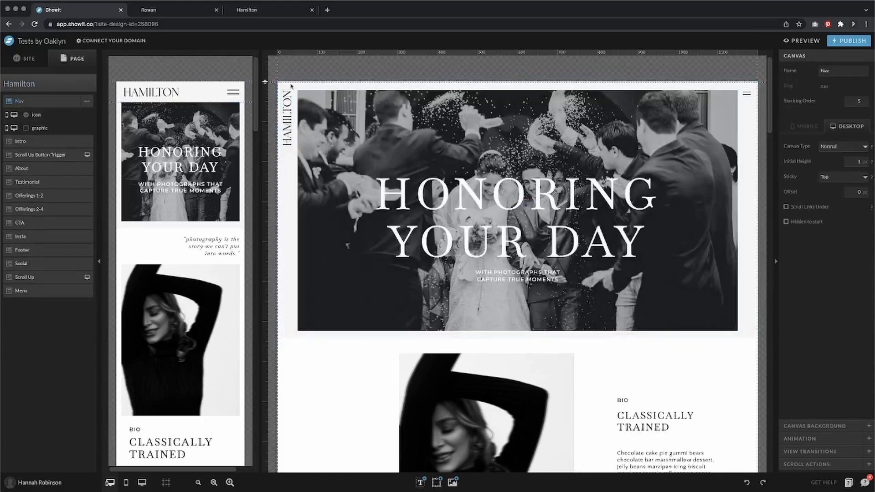
pyautogui.moveTo(265, 84); pyautogui.dragTo(266, 128)
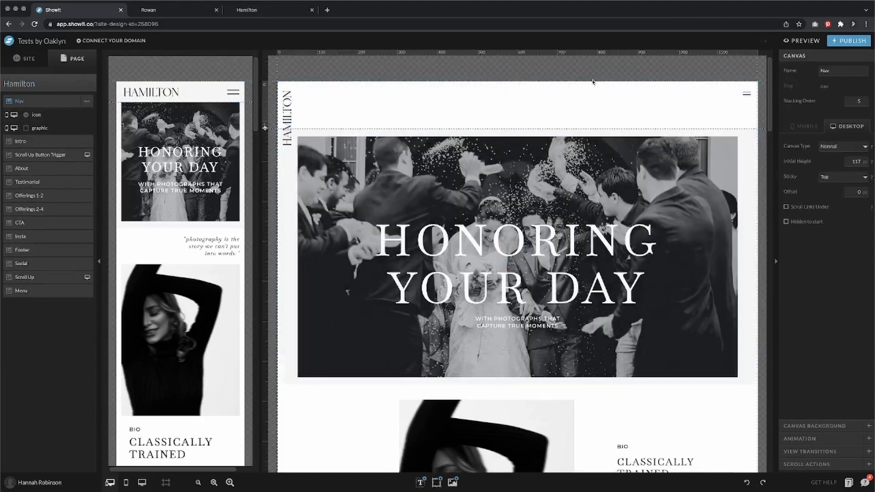
pyautogui.rightClick(574, 127)
pyautogui.click(706, 111)
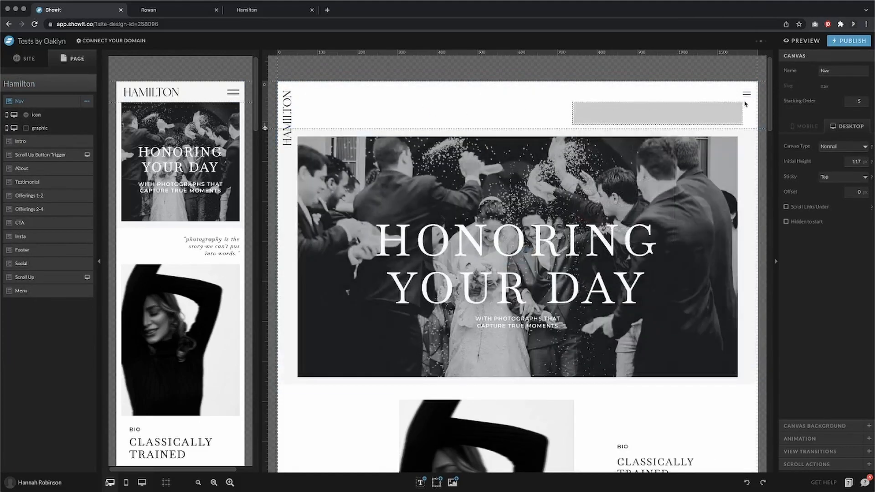
pyautogui.click(637, 98)
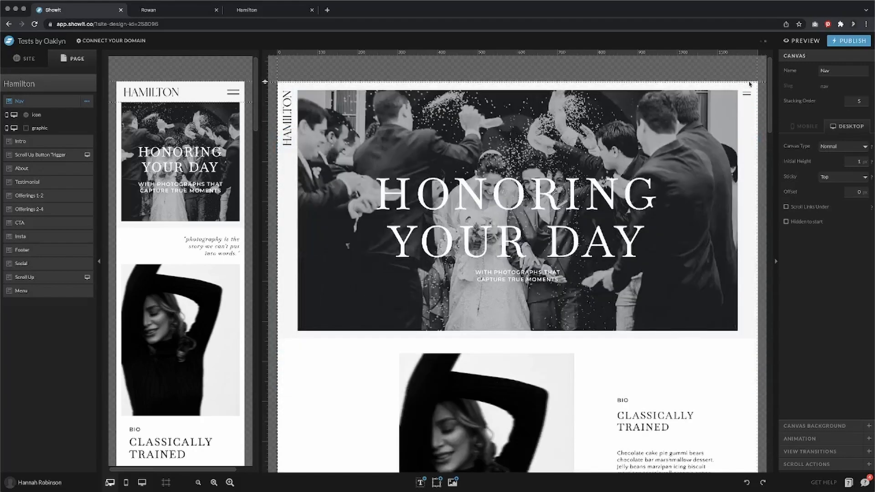
pyautogui.click(749, 96)
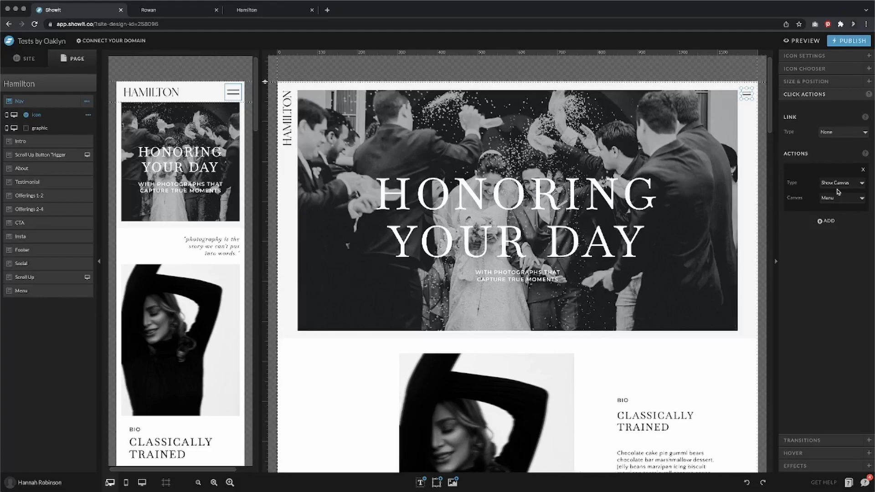
pyautogui.scroll(-15, 578, 260)
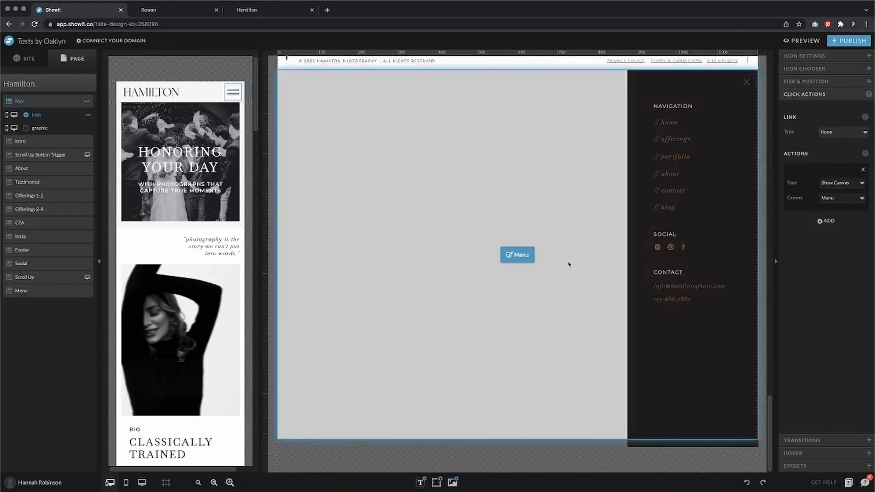
pyautogui.click(616, 276)
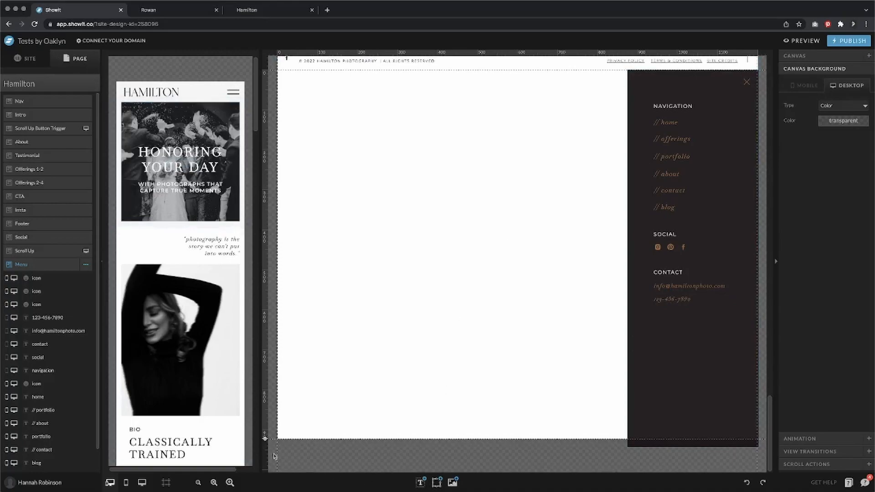
# - Inspect the size, position and locking of Menu's dark desktop shape, and return to the Menu canvas settings
pyautogui.scroll(-1, 26, 228)
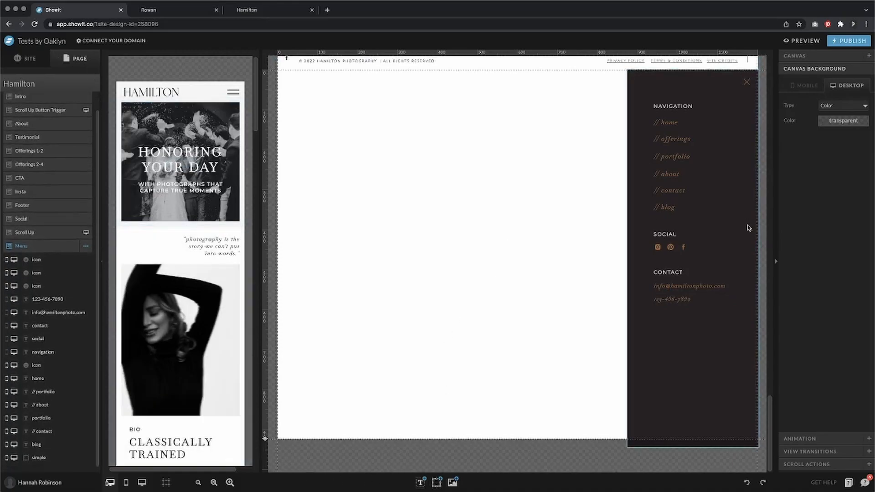
pyautogui.click(667, 379)
pyautogui.scroll(1, 696, 448)
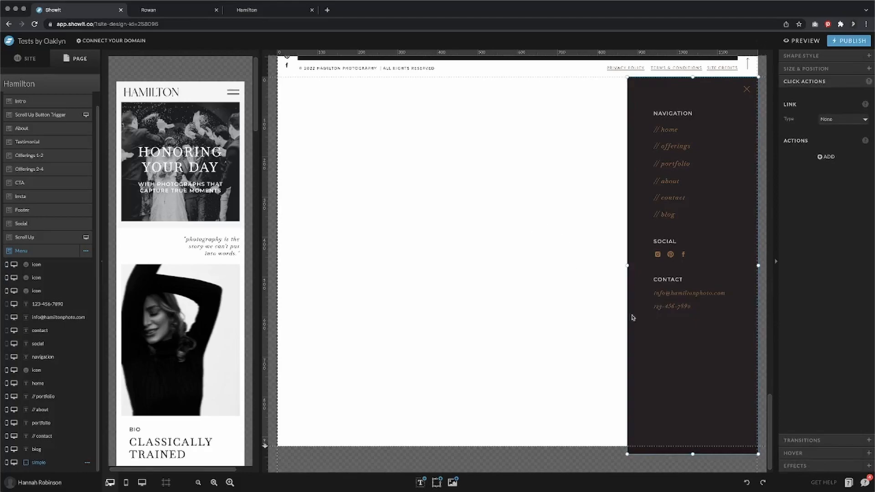
pyautogui.click(807, 68)
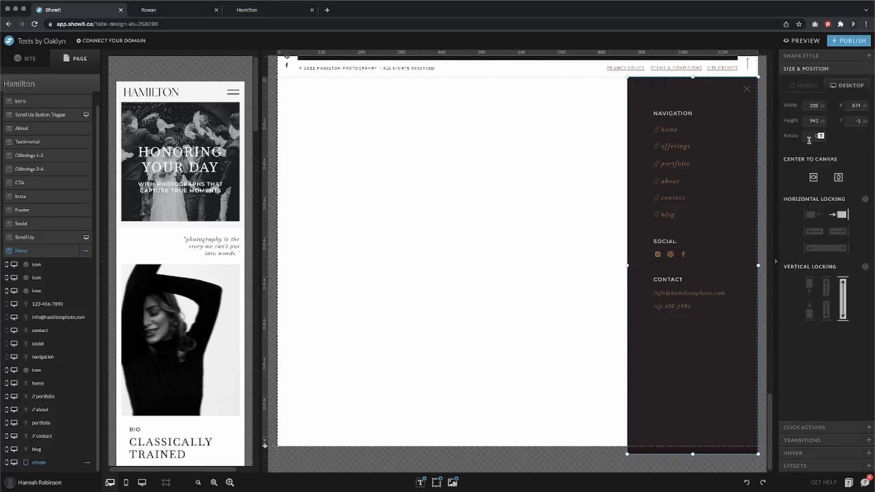
pyautogui.click(510, 193)
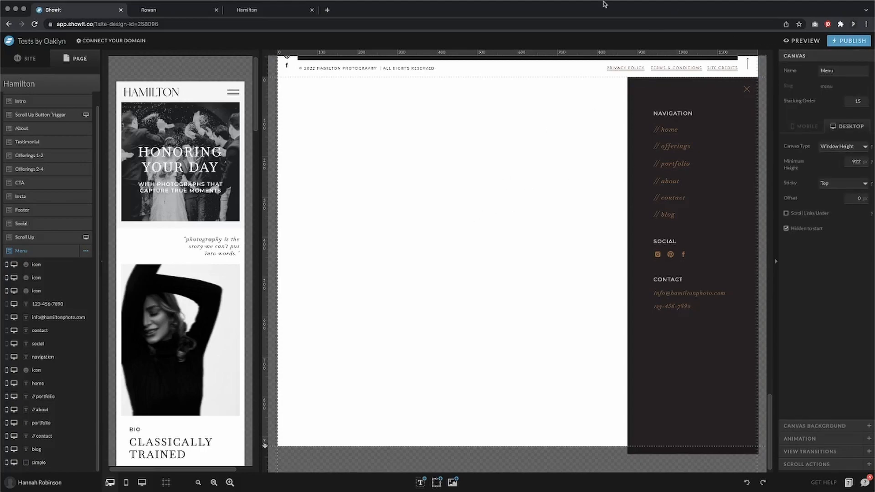
# - Check in the Hamilton browser preview how the open side menu behaves while the page scrolls
pyautogui.click(278, 13)
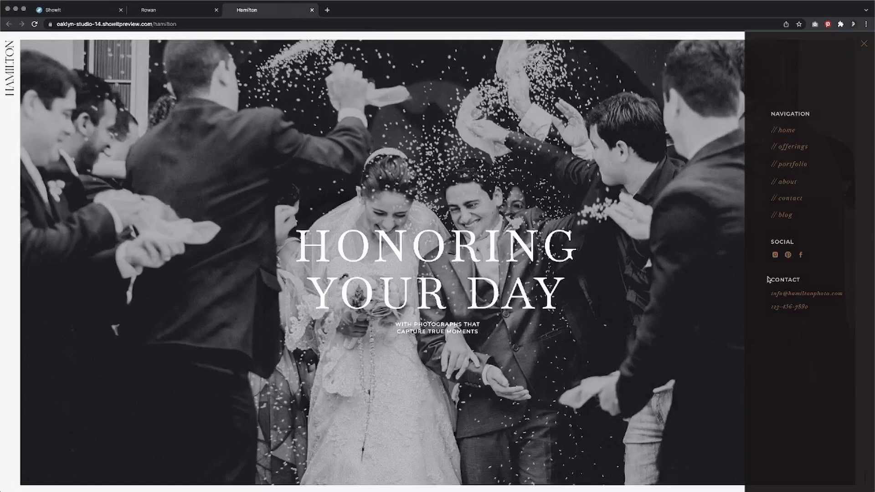
pyautogui.scroll(-10, 768, 280)
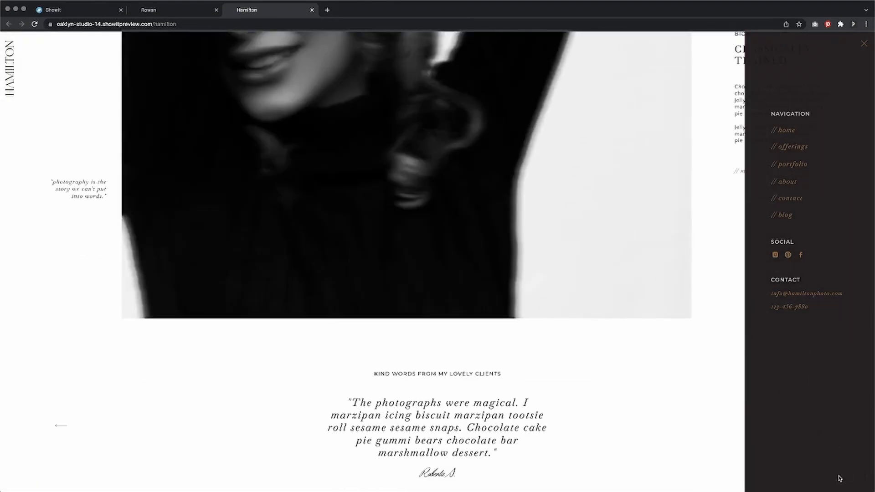
pyautogui.scroll(10, 785, 238)
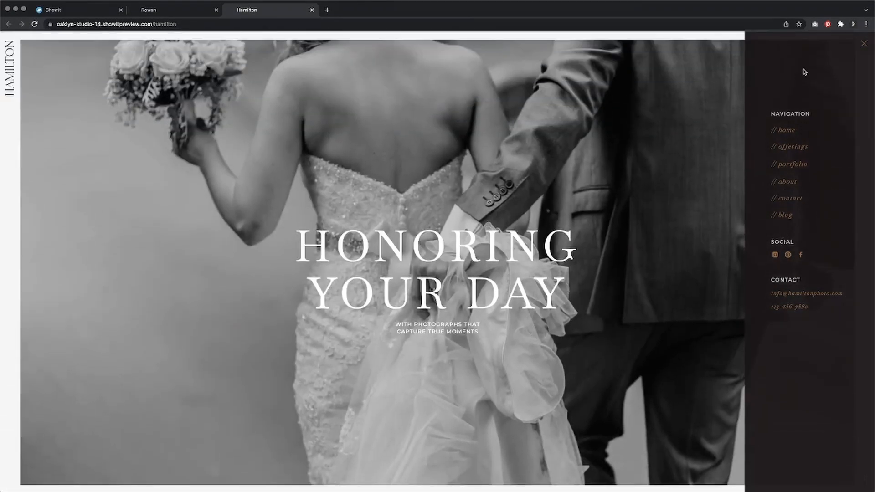
pyautogui.scroll(-2, 795, 392)
pyautogui.scroll(2, 789, 347)
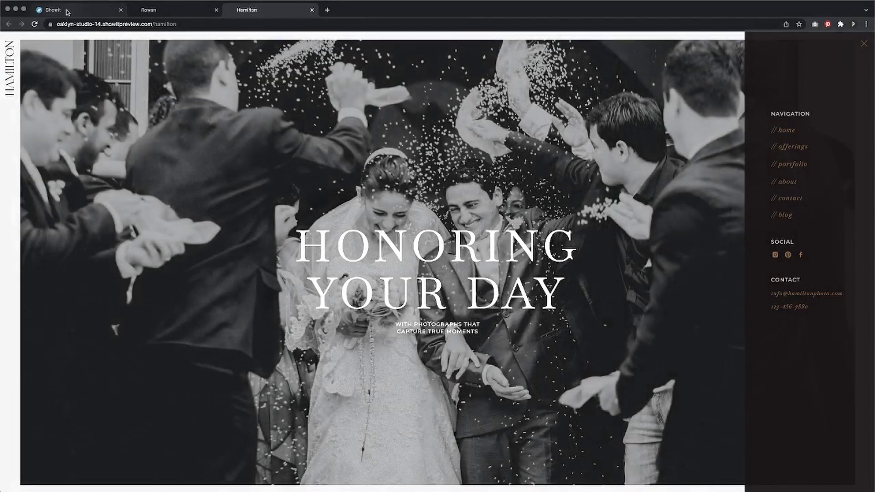
pyautogui.click(67, 11)
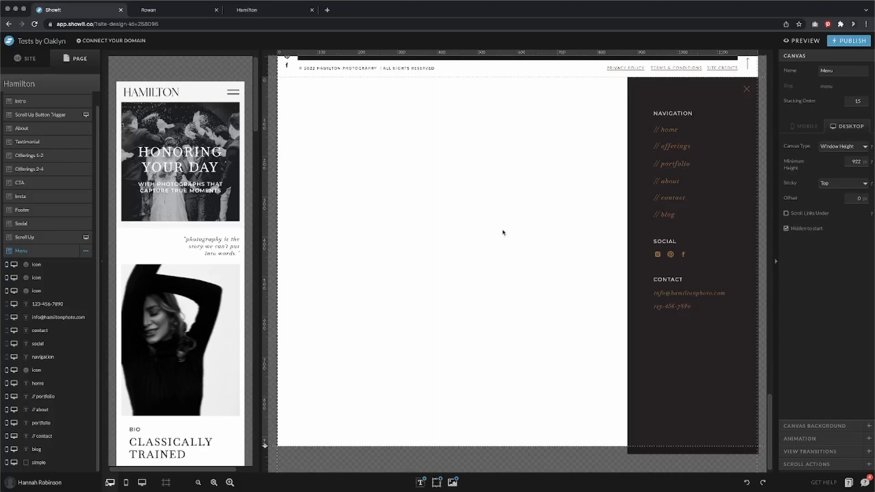
pyautogui.click(841, 145)
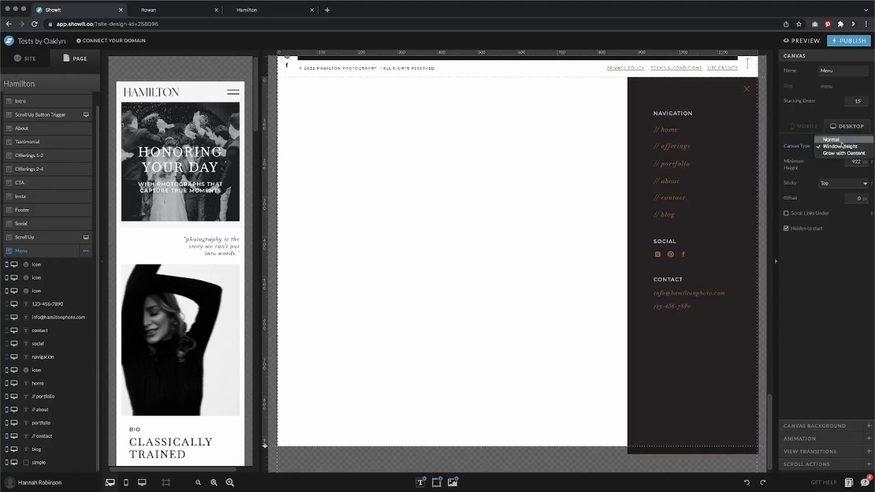
pyautogui.click(840, 149)
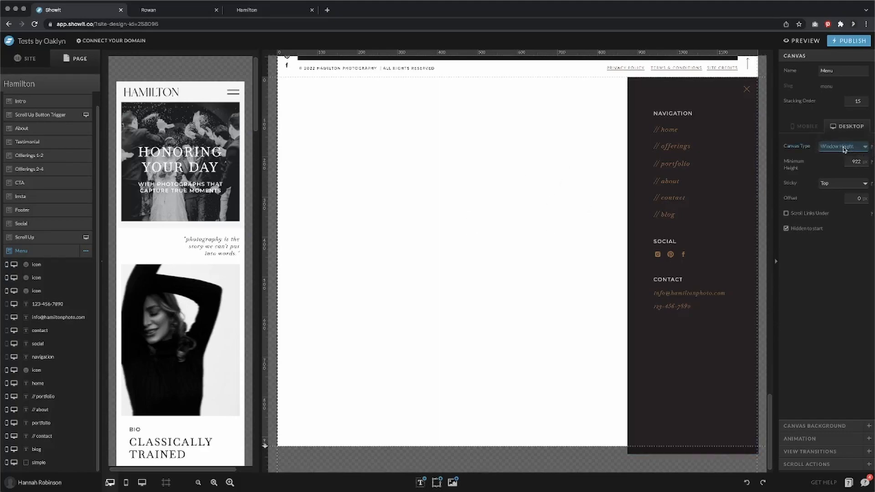
pyautogui.click(834, 184)
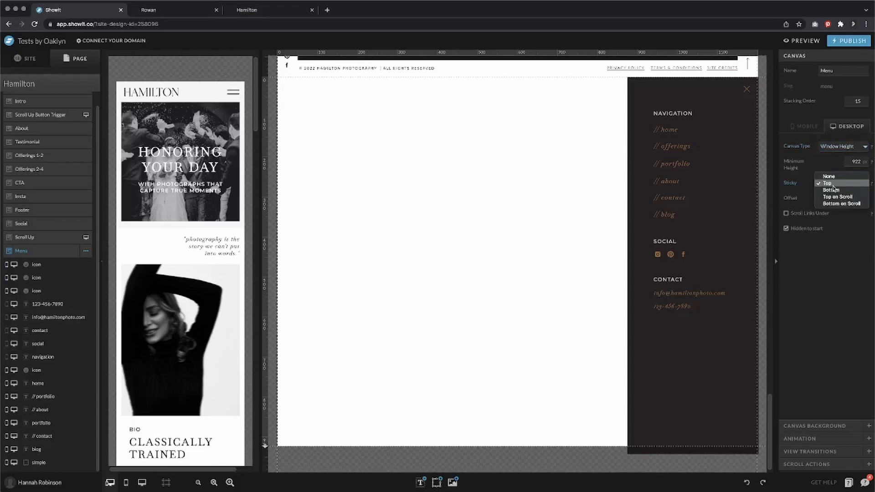
pyautogui.click(832, 184)
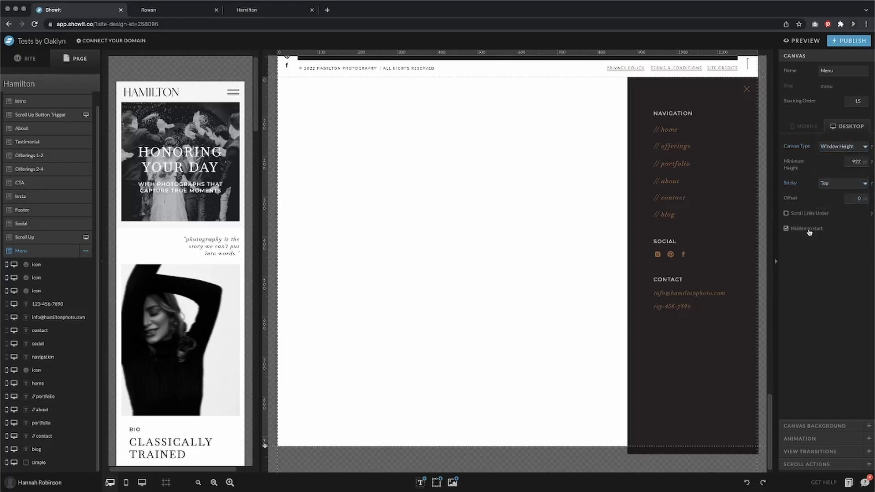
# - Test opening and closing the side menu in the Hamilton browser preview
pyautogui.click(285, 13)
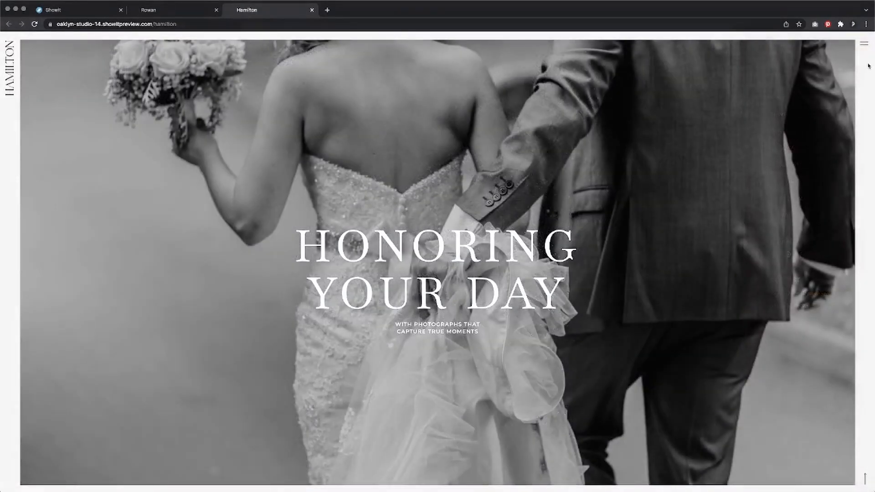
pyautogui.click(859, 50)
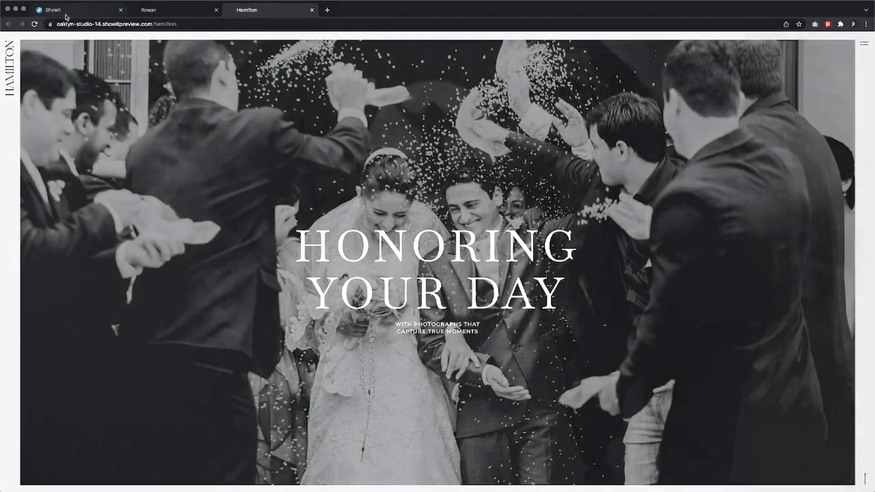
pyautogui.click(67, 10)
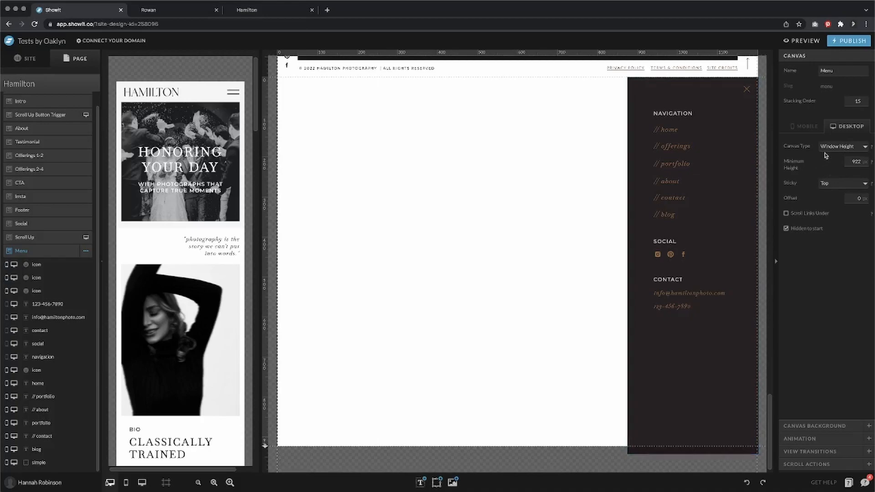
pyautogui.click(691, 354)
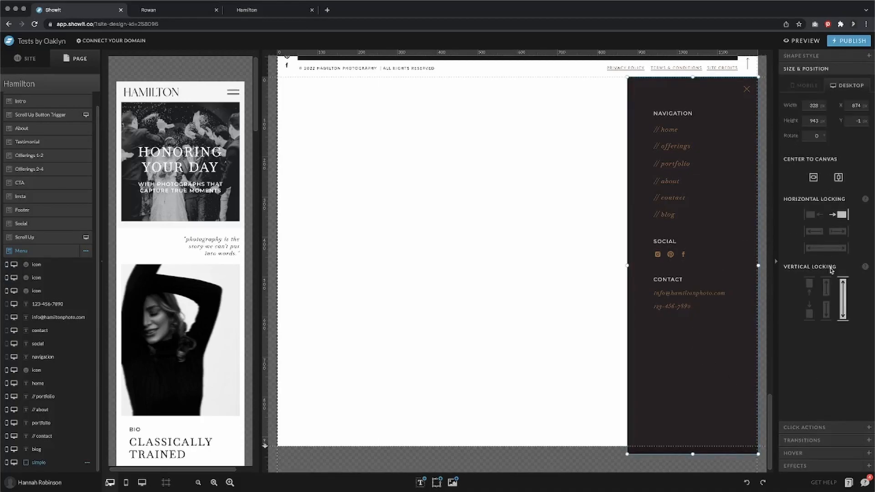
pyautogui.click(571, 277)
pyautogui.click(843, 146)
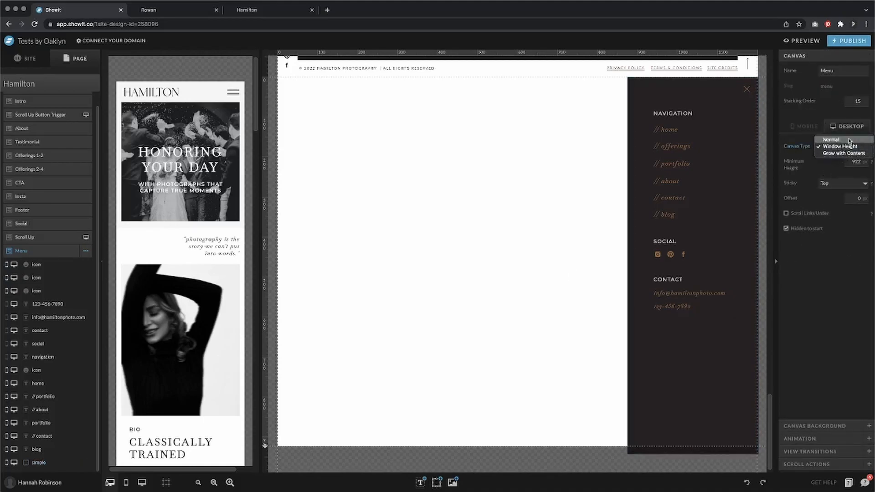
pyautogui.click(854, 330)
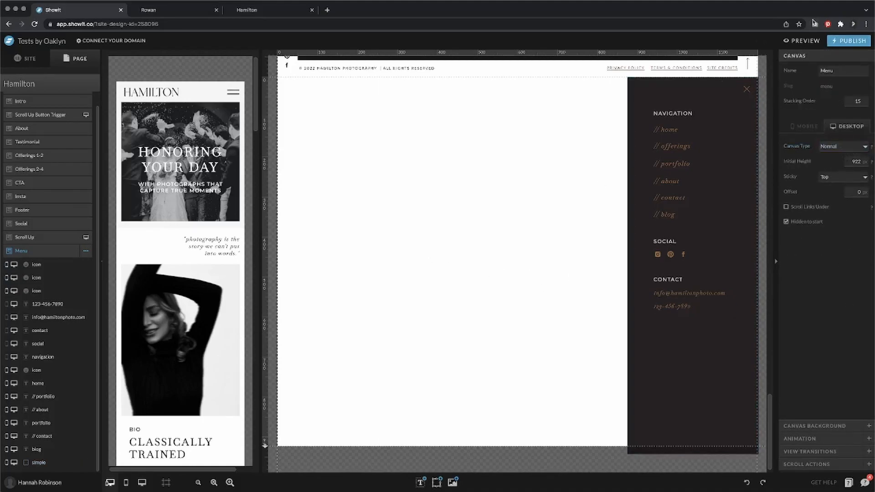
# - Preview the Hamilton site on desktop and scroll the page with the side menu open
pyautogui.click(797, 41)
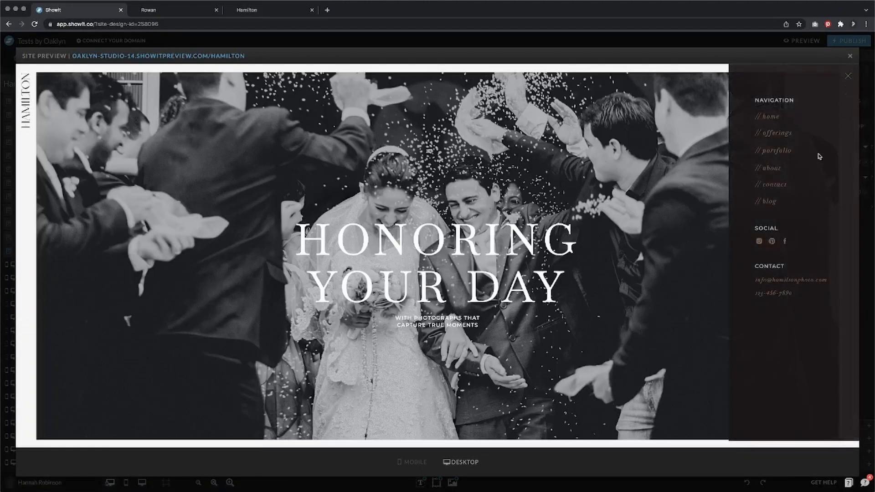
pyautogui.scroll(-2, 768, 416)
pyautogui.scroll(-5, 778, 430)
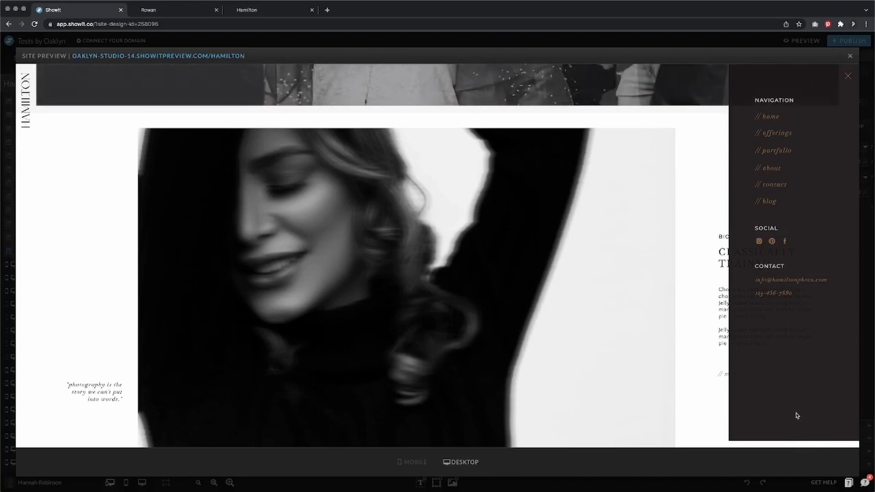
pyautogui.click(850, 58)
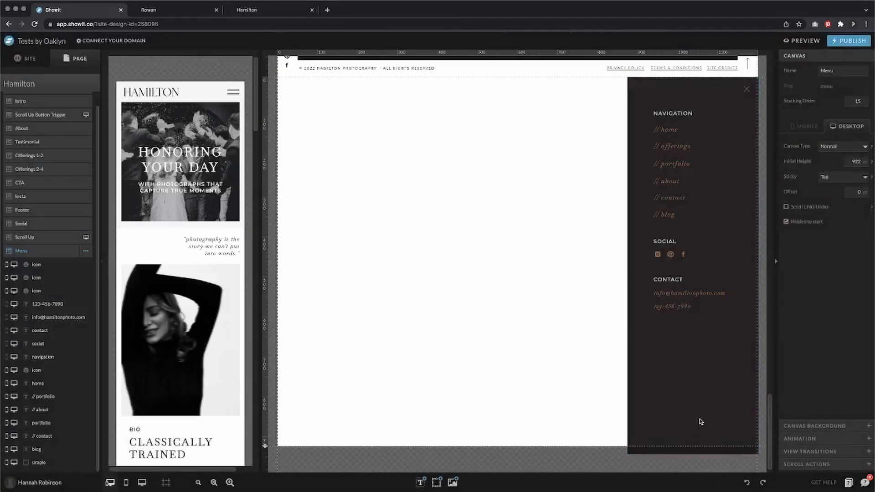
pyautogui.click(701, 422)
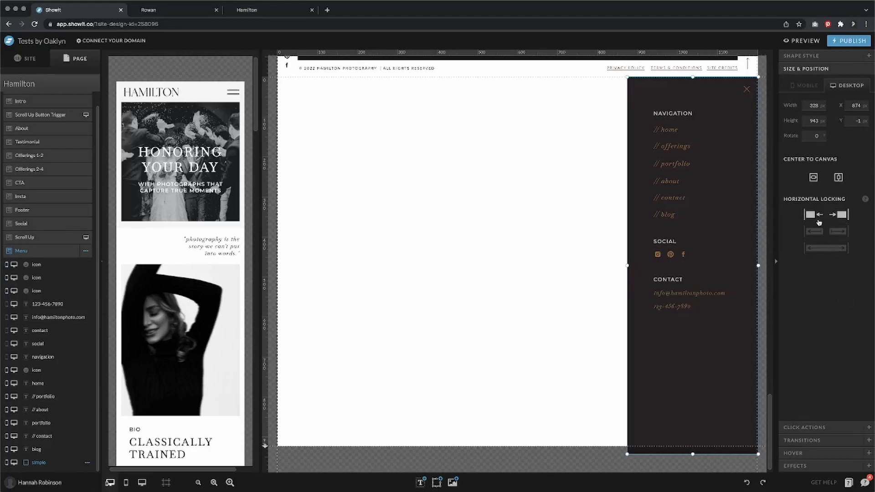
pyautogui.click(546, 171)
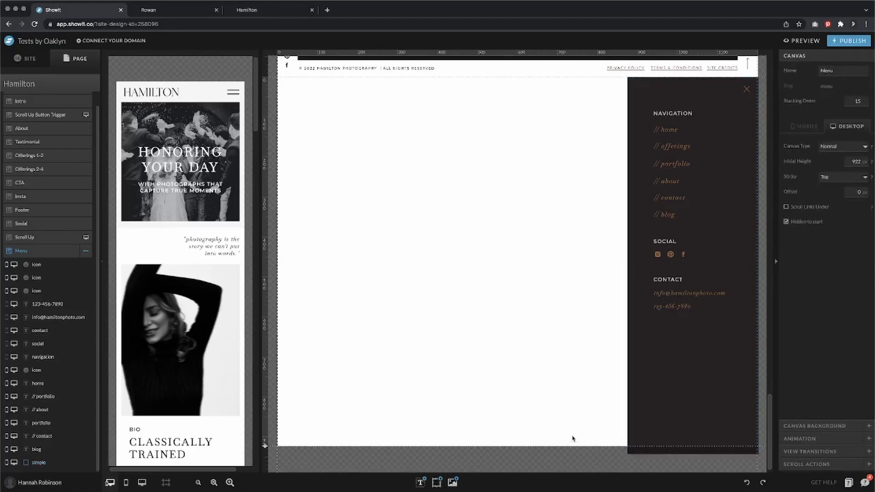
pyautogui.click(835, 146)
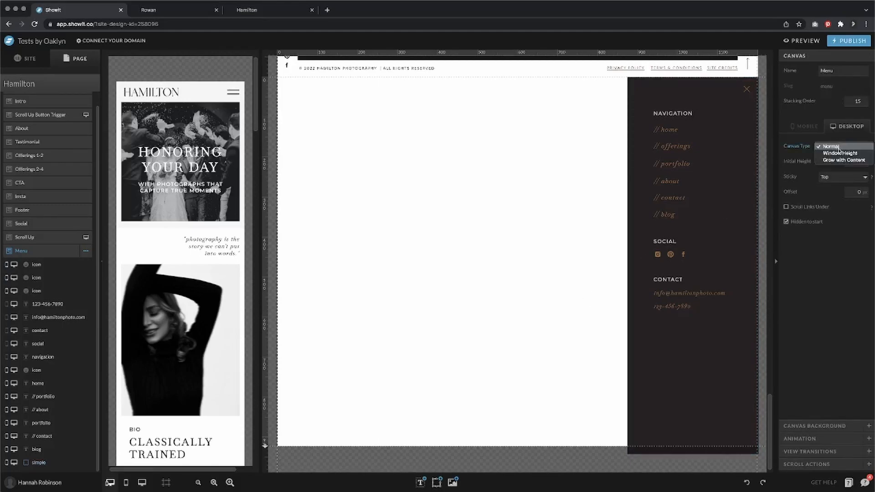
pyautogui.click(840, 154)
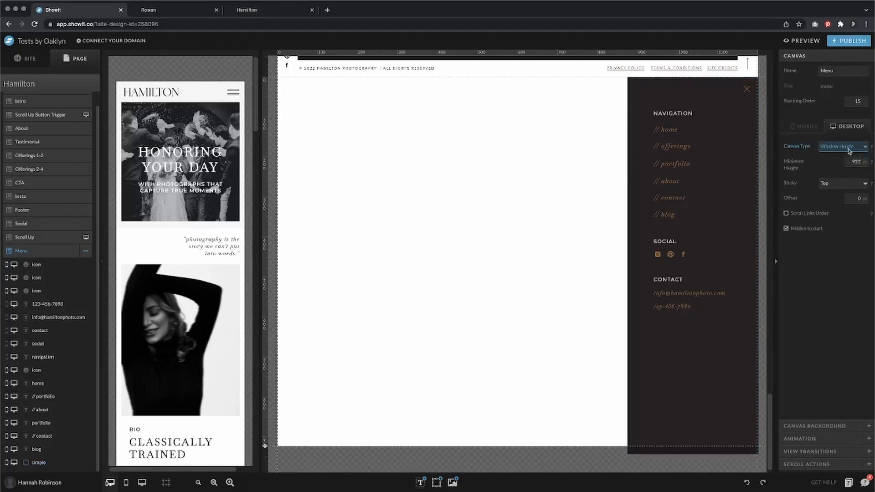
# - Inspect the horizontal and vertical locking of Menu's dark shape, offerings link and Social heading
pyautogui.click(702, 371)
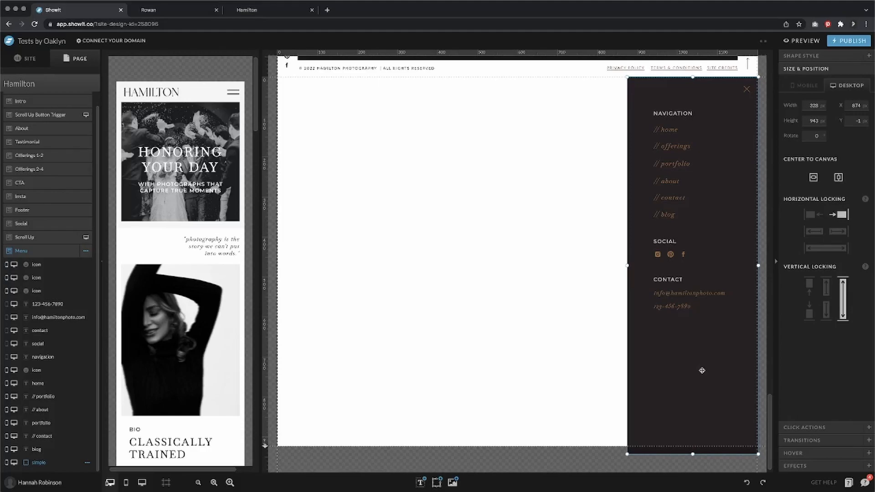
pyautogui.click(846, 306)
pyautogui.click(681, 148)
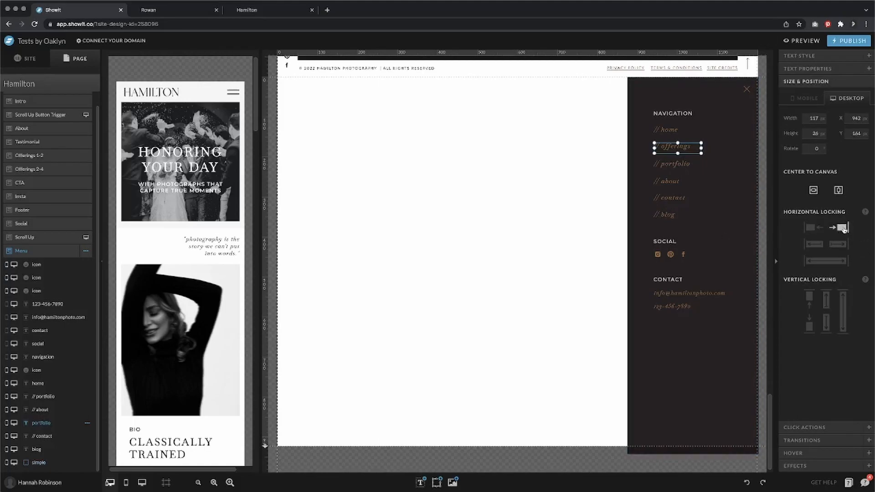
pyautogui.click(669, 242)
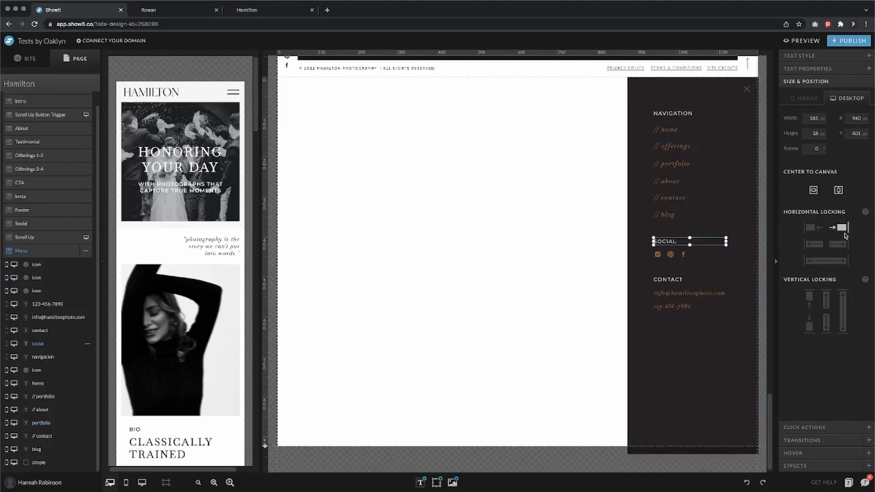
pyautogui.click(674, 256)
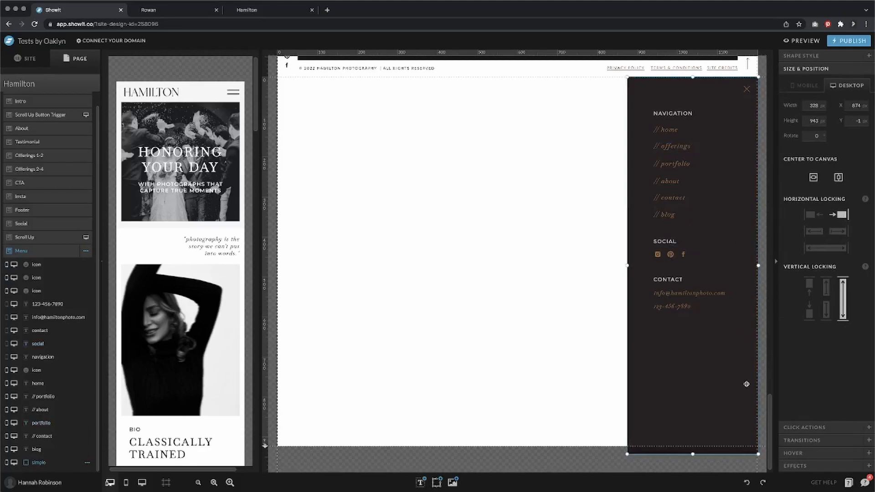
pyautogui.click(434, 233)
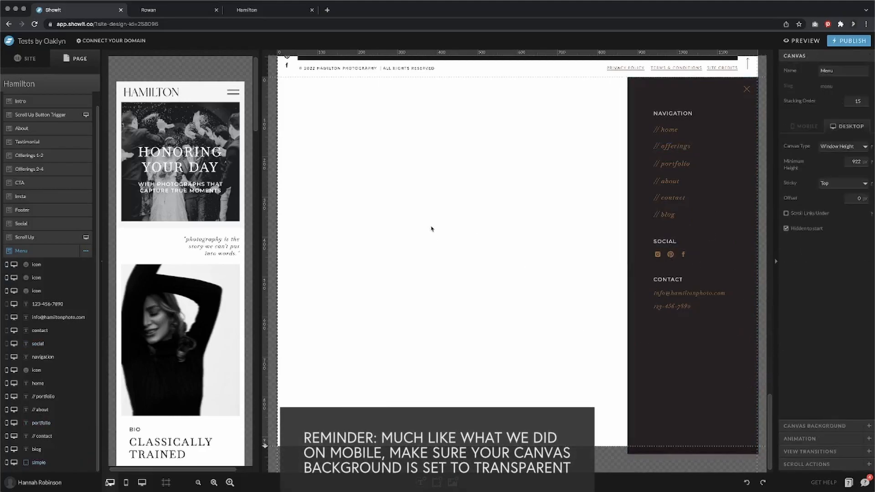
# - Open and close the side menu in the Hamilton browser preview, glance at the Rowan preview, and return to the Showit editor
pyautogui.scroll(20, 461, 212)
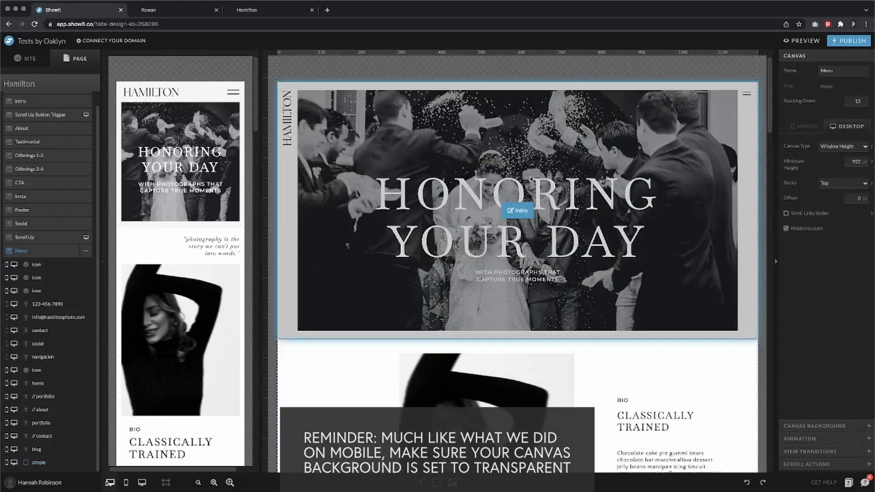
pyautogui.click(256, 12)
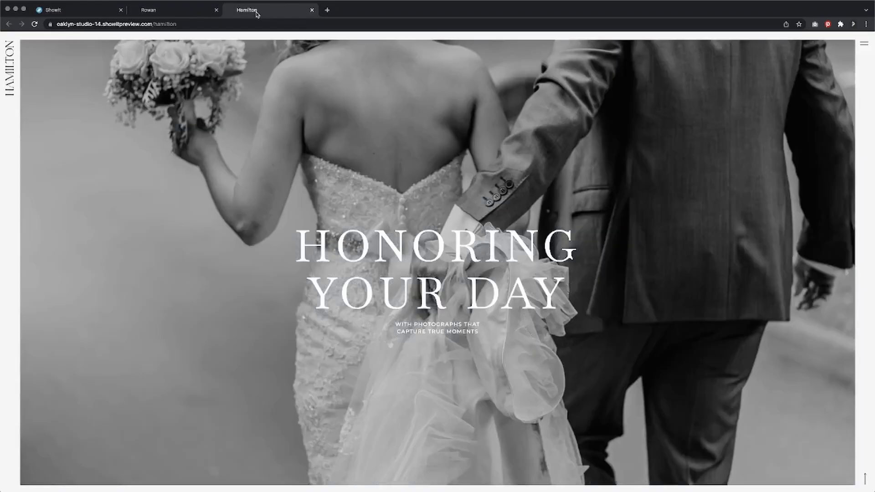
pyautogui.click(861, 46)
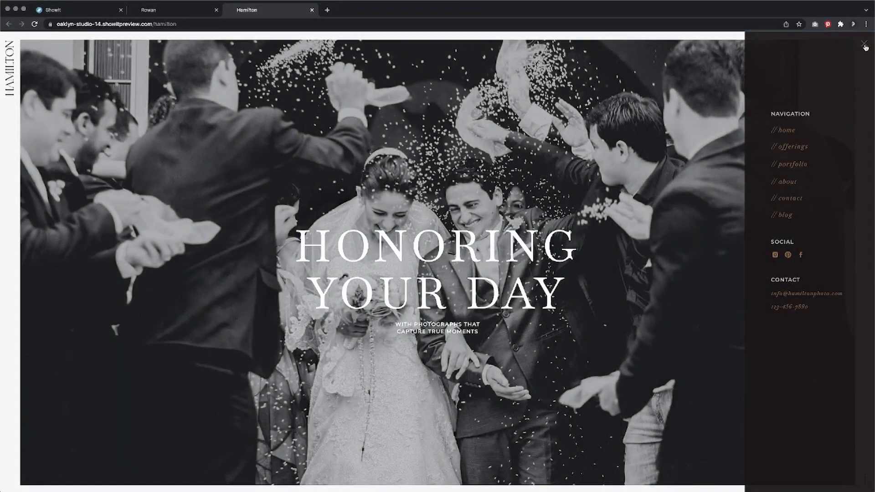
pyautogui.click(864, 45)
pyautogui.click(156, 11)
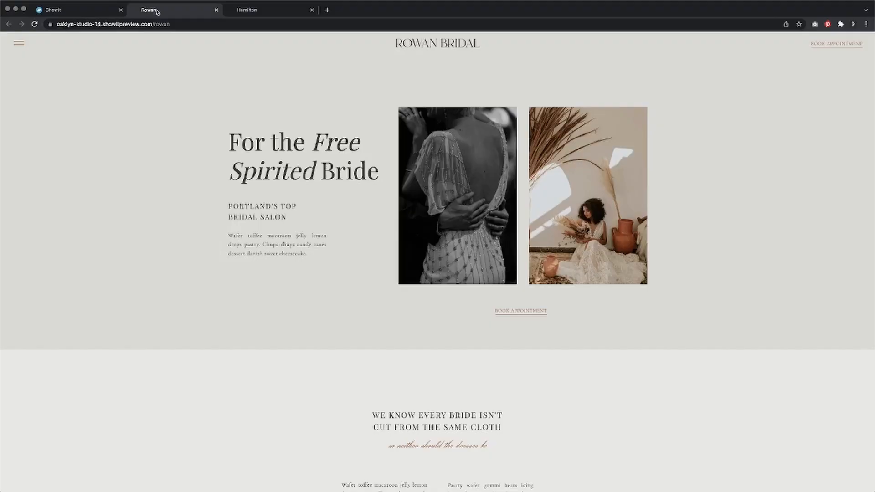
pyautogui.click(64, 13)
pyautogui.scroll(-20, 303, 223)
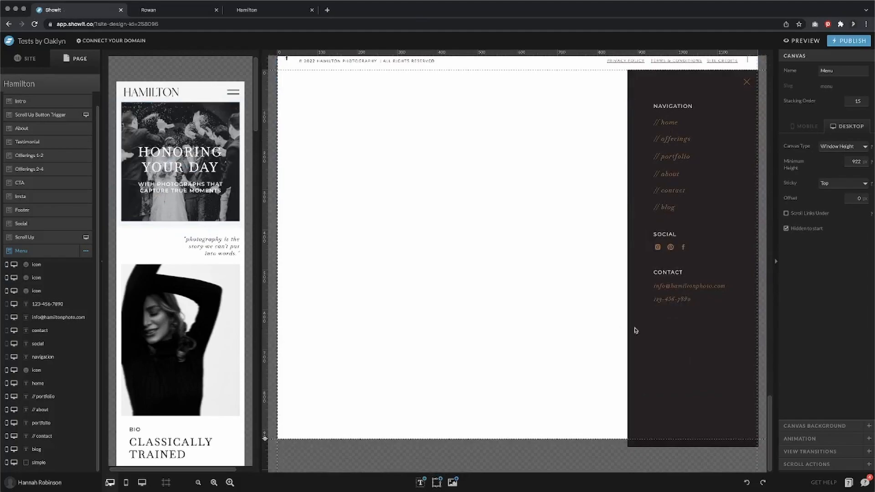
pyautogui.click(638, 332)
pyautogui.moveTo(576, 77); pyautogui.dragTo(396, 374)
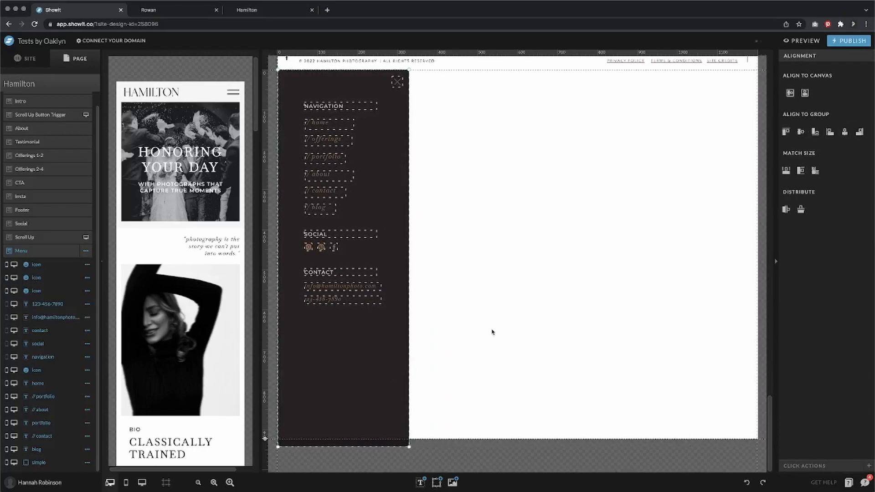
pyautogui.click(494, 331)
# - Move the close icon to the upper-left corner of the dark shape
pyautogui.click(397, 83)
pyautogui.moveTo(398, 83); pyautogui.dragTo(292, 82)
pyautogui.click(322, 106)
pyautogui.moveTo(408, 147); pyautogui.dragTo(406, 146)
pyautogui.click(515, 187)
# - Lock the dark shape and the close icon horizontally to the left side
pyautogui.click(401, 185)
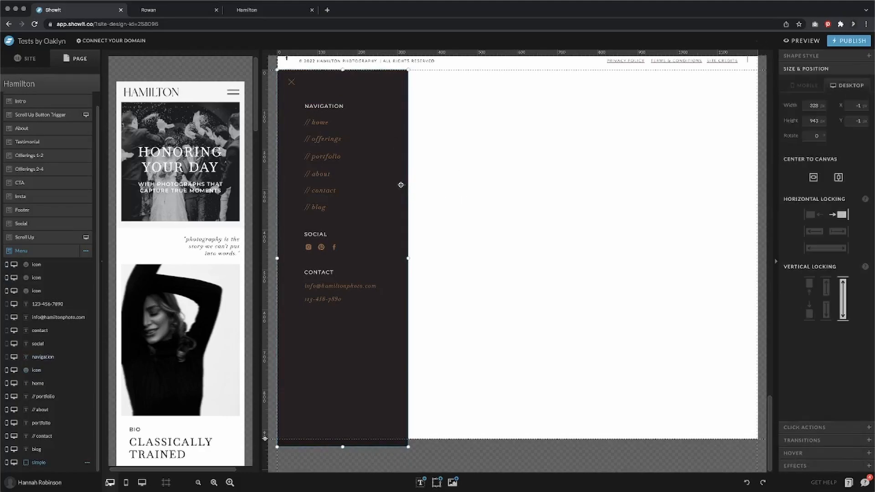
pyautogui.click(811, 215)
pyautogui.click(293, 81)
pyautogui.click(812, 231)
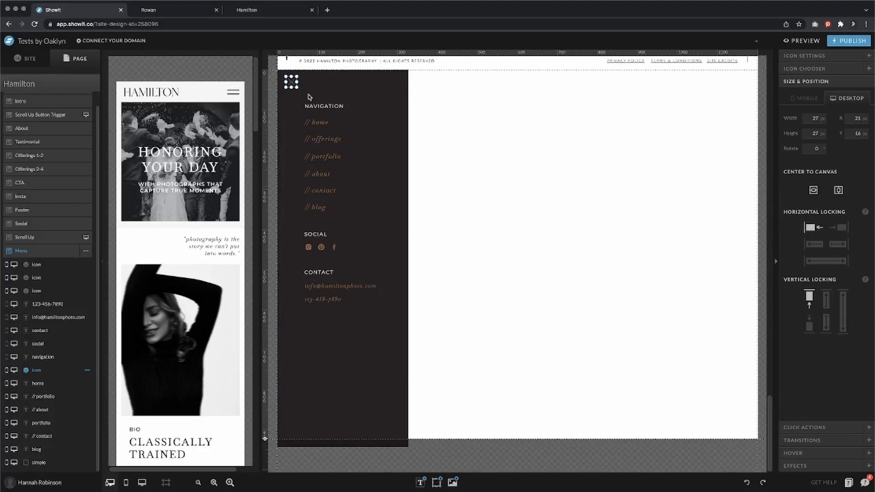
# - Lock the Navigation heading and the home, offerings, portfolio, about, contact and blog links horizontally to the left side
pyautogui.click(320, 107)
pyautogui.click(320, 123)
pyautogui.click(326, 139)
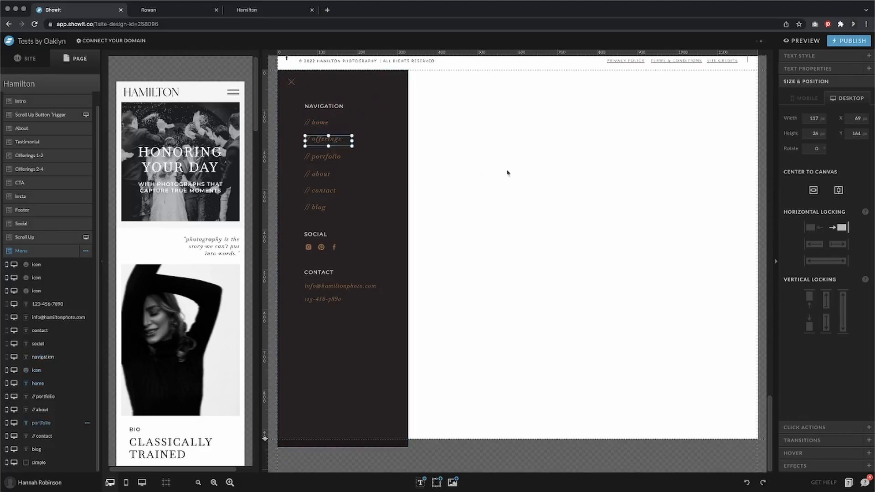
pyautogui.click(810, 228)
pyautogui.click(333, 157)
pyautogui.click(809, 229)
pyautogui.click(349, 173)
pyautogui.click(810, 229)
pyautogui.click(336, 191)
pyautogui.click(808, 229)
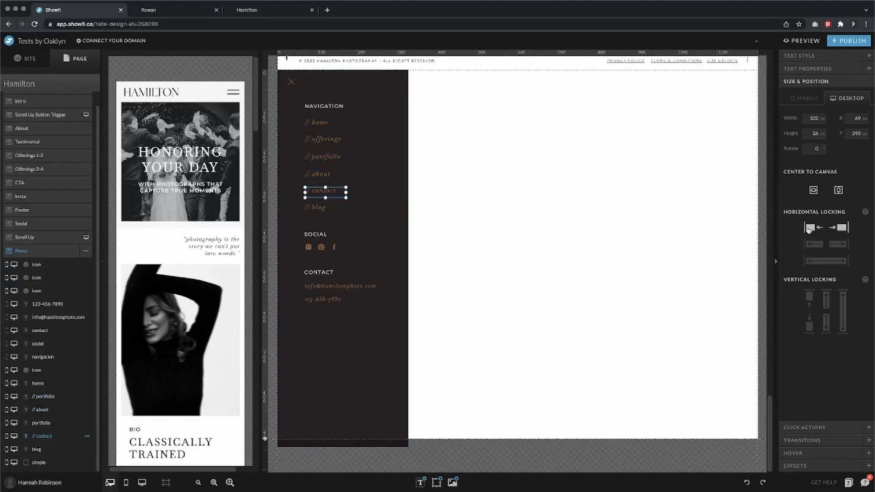
pyautogui.click(319, 207)
pyautogui.click(809, 229)
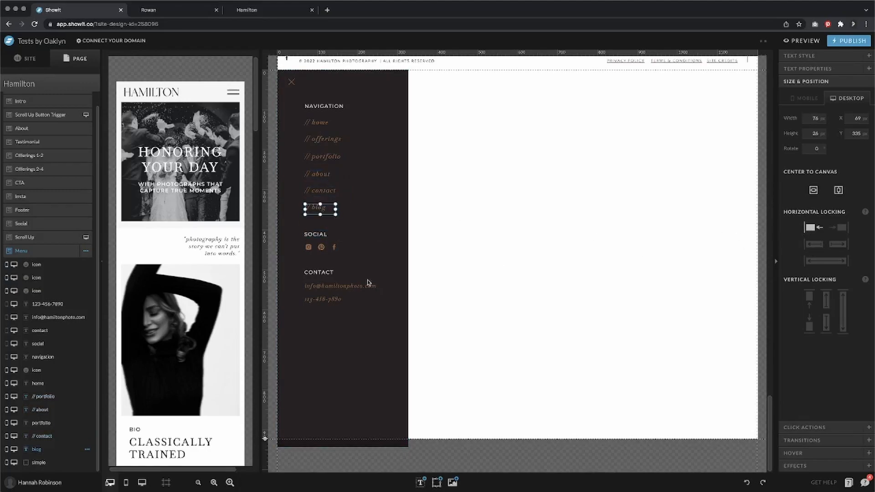
# - Check the dark shape's locking, and test opening, scrolling and closing the left-side menu in the desktop site preview
pyautogui.click(358, 369)
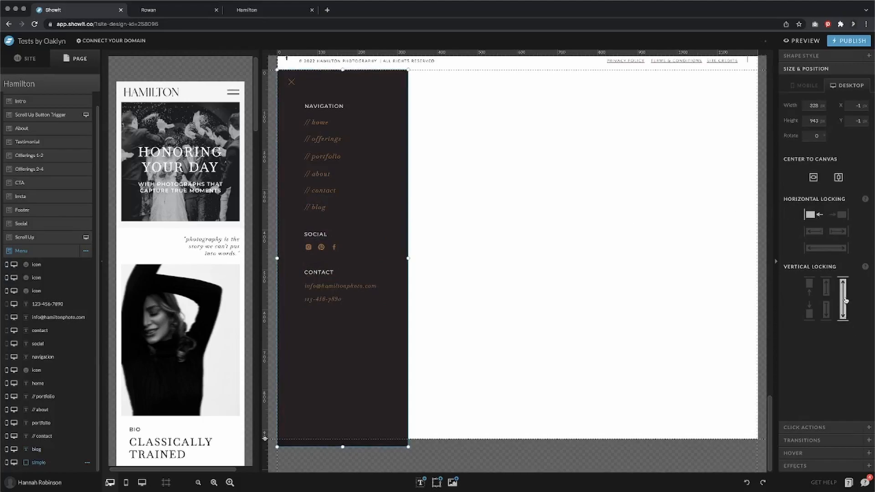
pyautogui.click(804, 41)
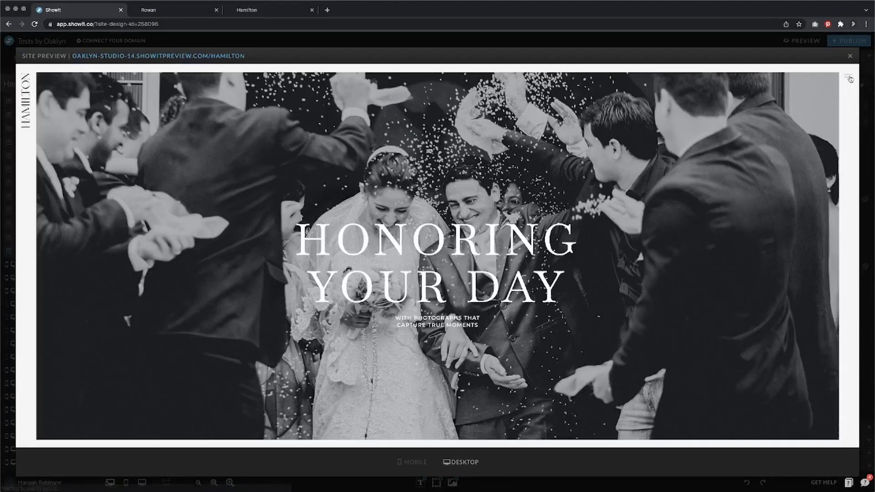
pyautogui.click(849, 78)
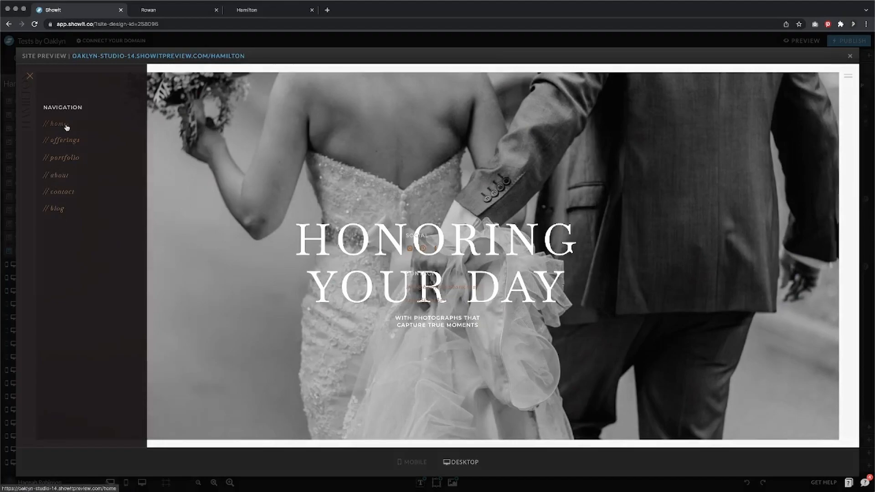
pyautogui.scroll(-5, 69, 145)
pyautogui.click(73, 146)
pyautogui.scroll(-10, 453, 319)
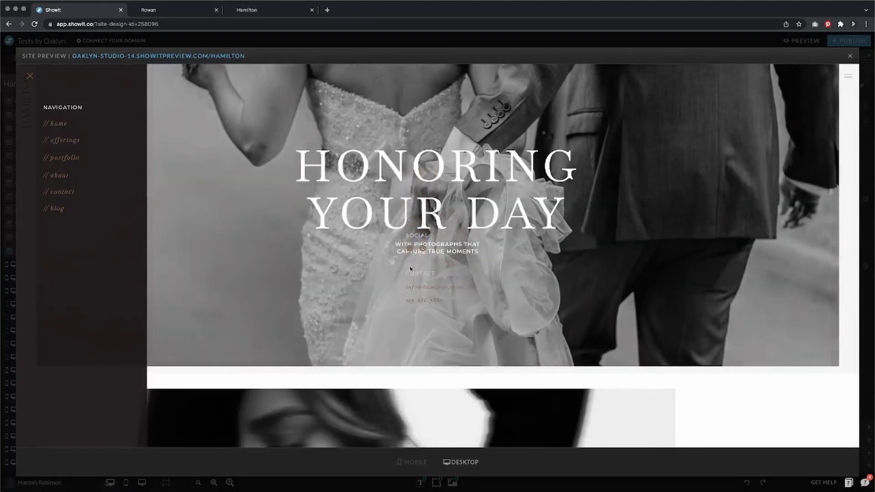
pyautogui.scroll(10, 326, 308)
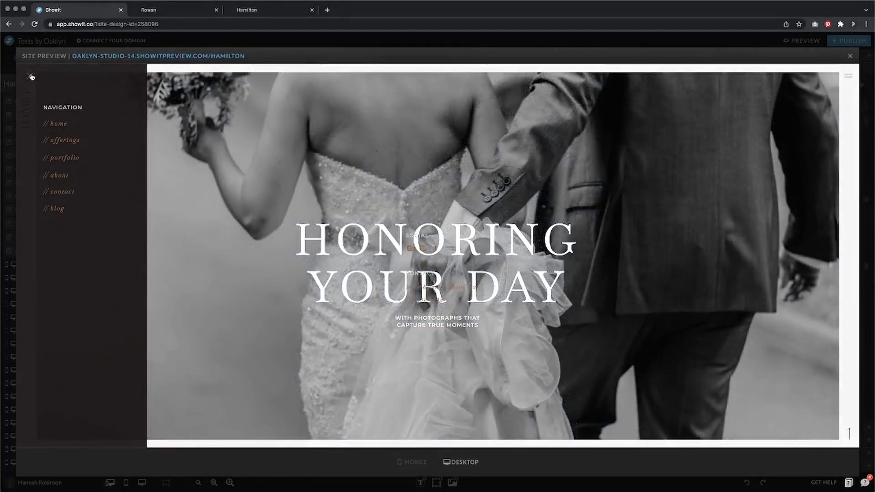
pyautogui.click(31, 77)
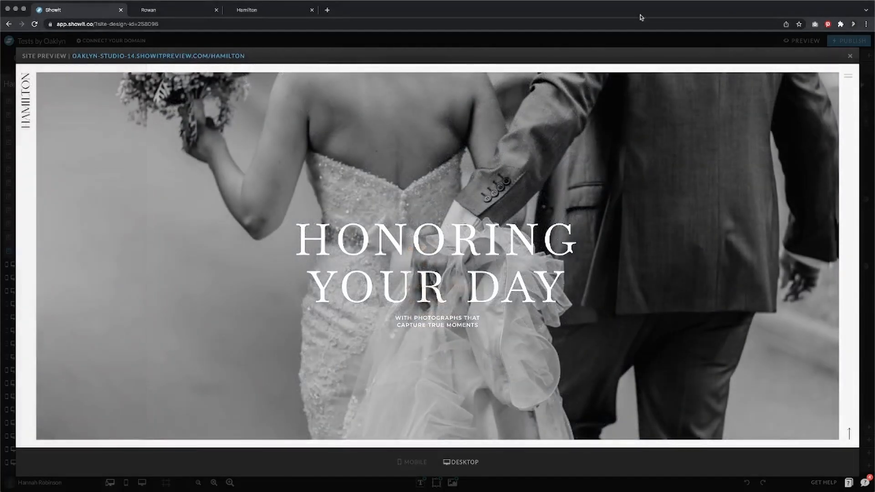
pyautogui.click(850, 57)
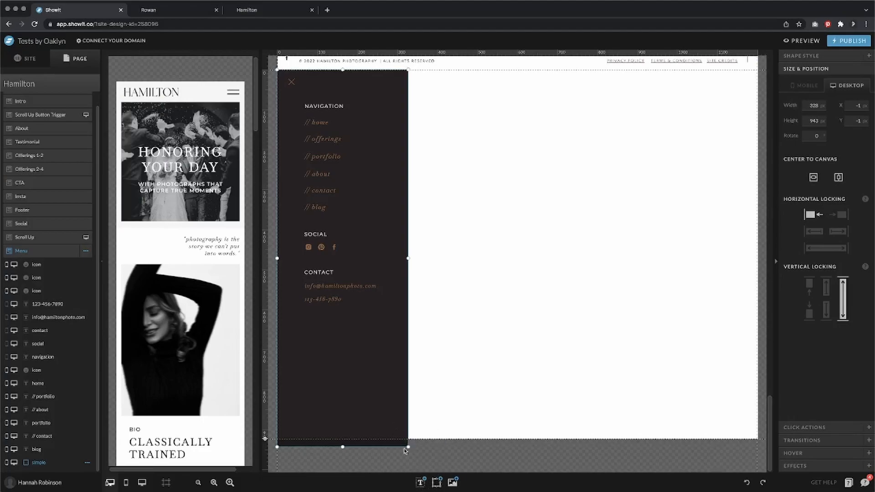
# - Rearrange the Social heading with its icons and the Contact heading with its details into two columns beside Navigation, level with its heading
pyautogui.click(456, 336)
pyautogui.moveTo(372, 365); pyautogui.dragTo(593, 433)
pyautogui.moveTo(538, 147); pyautogui.dragTo(502, 273)
pyautogui.moveTo(395, 332); pyautogui.dragTo(398, 122)
pyautogui.moveTo(509, 193); pyautogui.dragTo(450, 110)
pyautogui.moveTo(424, 140); pyautogui.dragTo(302, 98)
pyautogui.moveTo(434, 150); pyautogui.dragTo(377, 100)
pyautogui.moveTo(418, 136); pyautogui.dragTo(378, 103)
pyautogui.moveTo(386, 110); pyautogui.dragTo(380, 108)
pyautogui.click(536, 158)
pyautogui.moveTo(536, 157); pyautogui.dragTo(447, 107)
pyautogui.click(577, 127)
pyautogui.moveTo(538, 365); pyautogui.dragTo(374, 122)
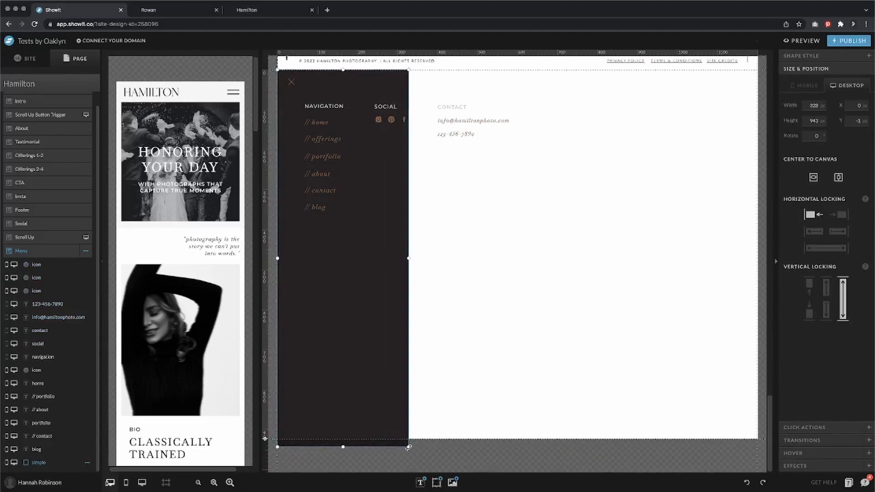
# - Resize the menu's dark shape to about 774 by 383 px and shorten the Menu canvas to about 381 px, opening its background settings
pyautogui.moveTo(409, 447); pyautogui.dragTo(587, 224)
pyautogui.moveTo(266, 447); pyautogui.dragTo(272, 231)
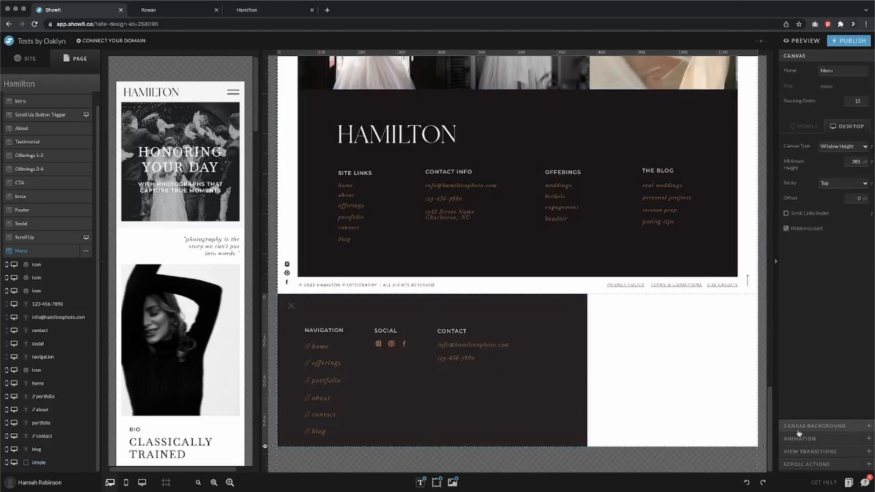
pyautogui.click(825, 427)
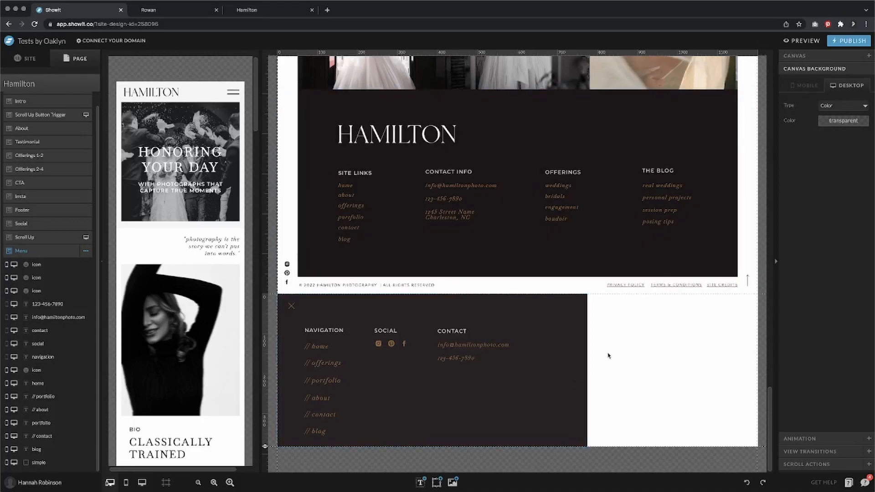
# - Lock the Social heading and its Pinterest and Facebook icons horizontally to the left side
pyautogui.click(291, 306)
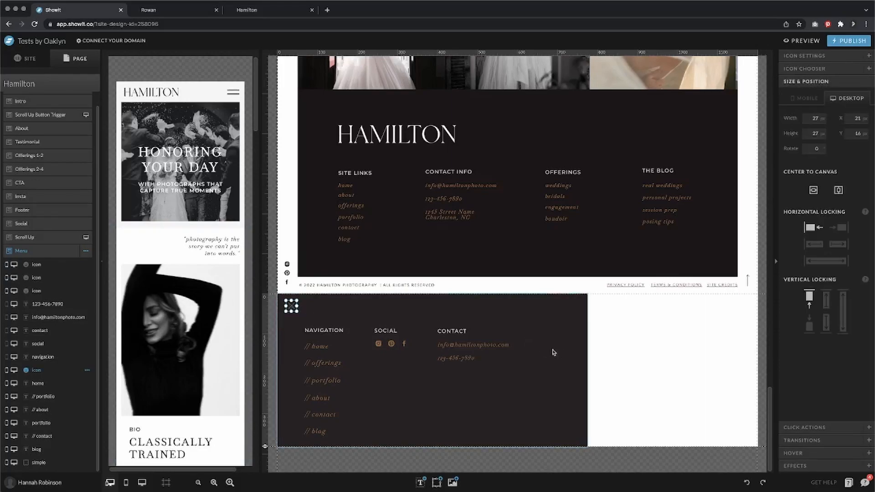
pyautogui.click(334, 335)
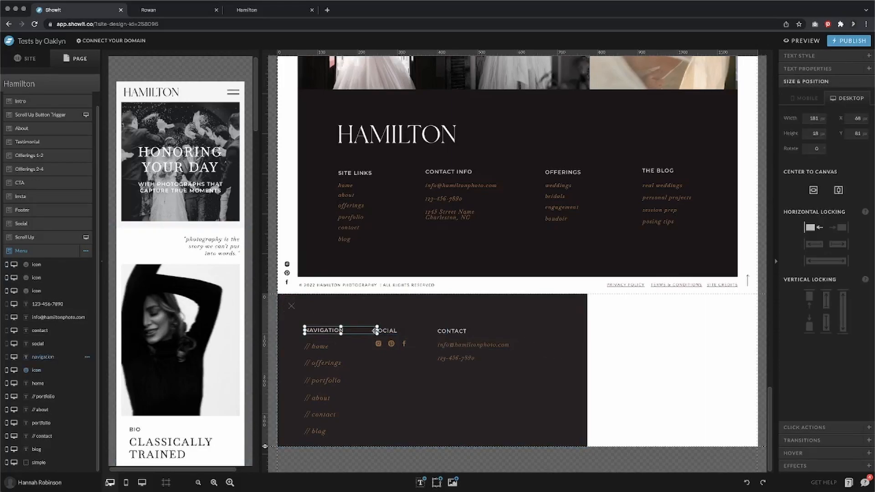
pyautogui.click(401, 332)
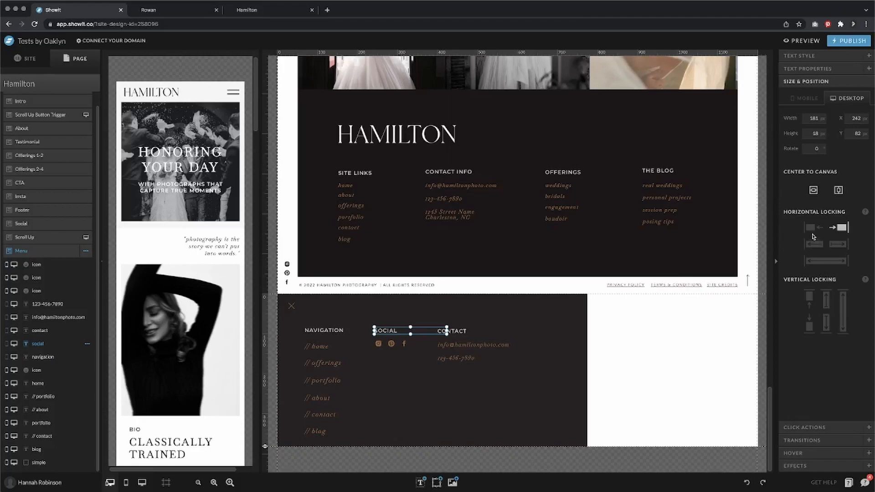
pyautogui.click(814, 229)
pyautogui.click(533, 329)
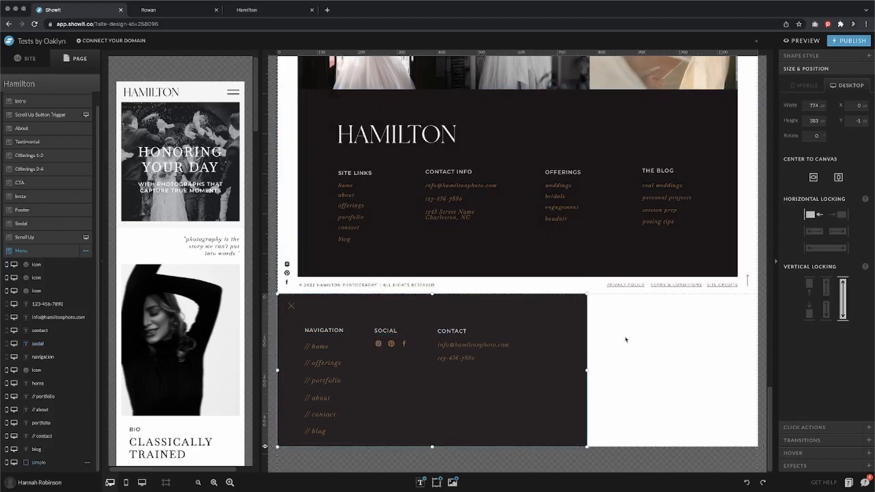
pyautogui.click(391, 343)
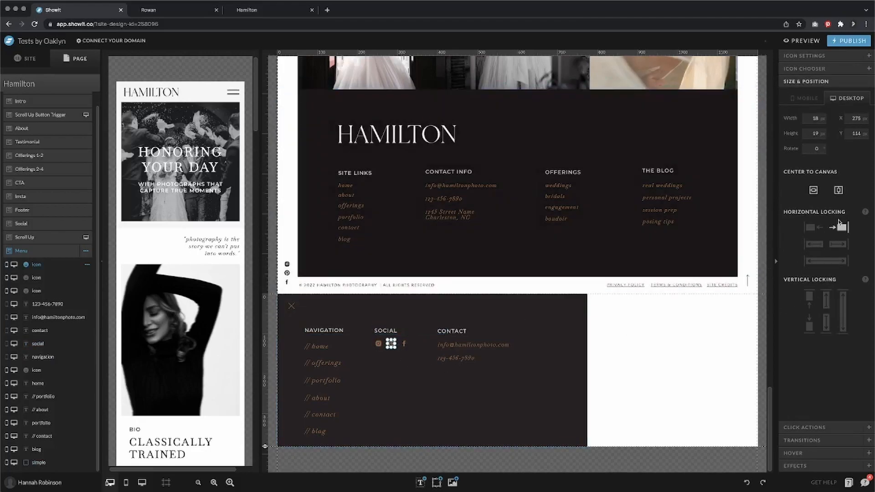
pyautogui.click(403, 344)
# - Lock the Contact heading, the e-mail line and the phone line horizontally to the left side
pyautogui.click(462, 332)
pyautogui.click(811, 229)
pyautogui.click(479, 346)
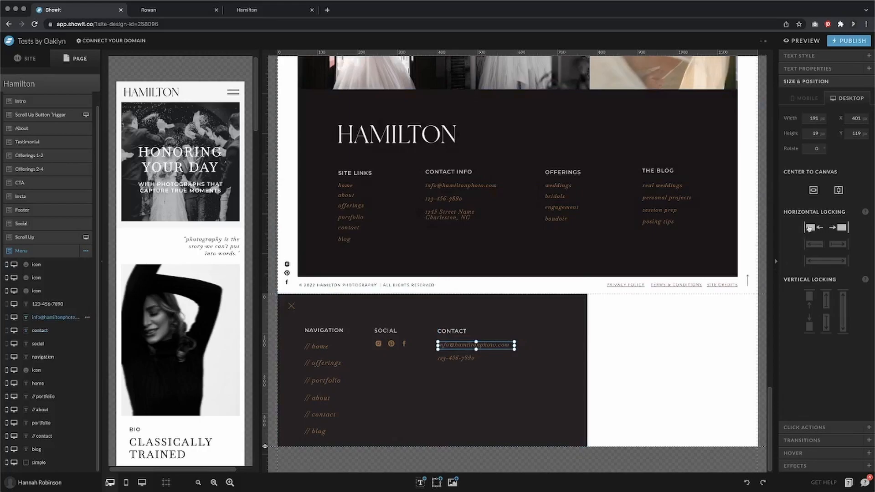
pyautogui.click(455, 358)
pyautogui.click(811, 229)
pyautogui.click(683, 368)
pyautogui.click(563, 395)
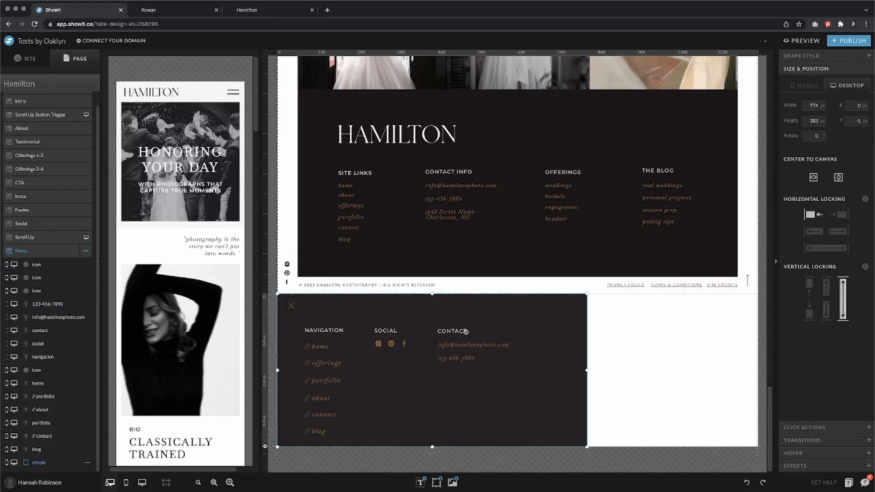
pyautogui.click(680, 279)
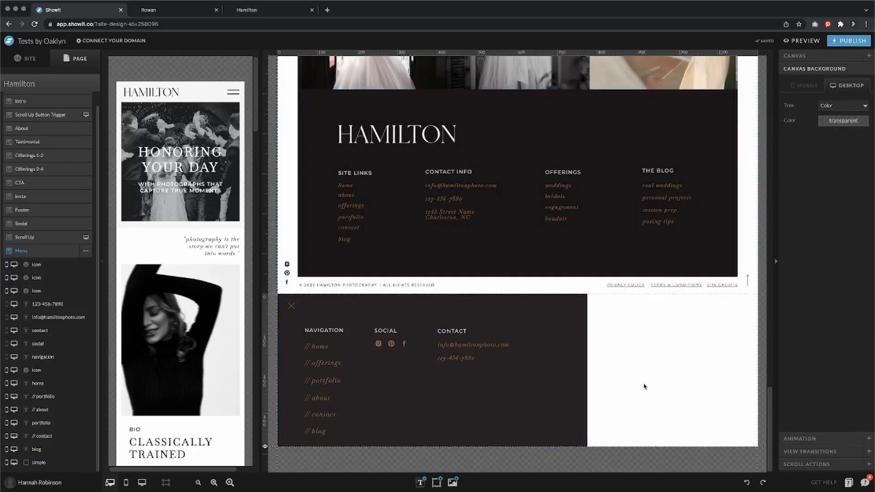
# - Preview the Hamilton desktop site and open the widened three-column menu to check its layout
pyautogui.click(806, 42)
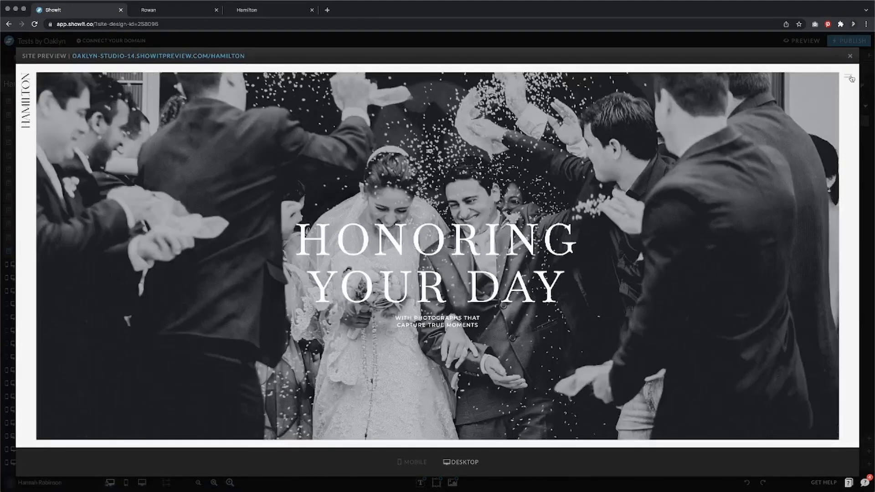
pyautogui.click(849, 77)
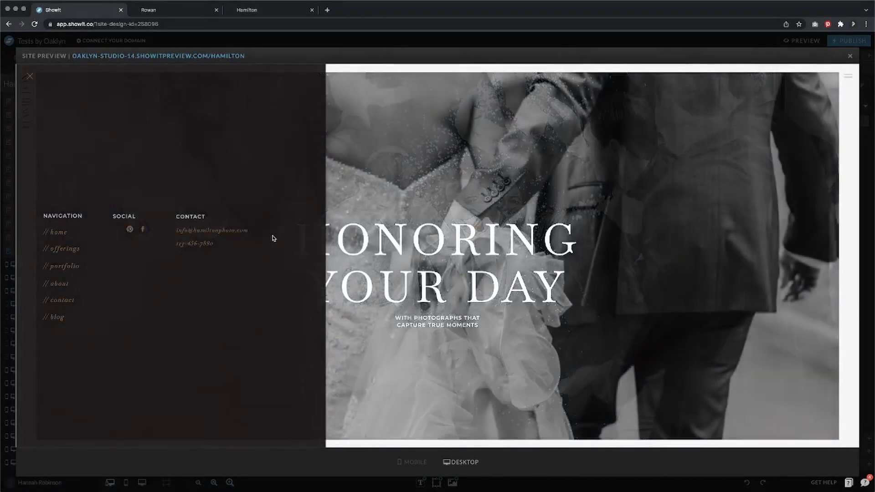
pyautogui.click(850, 55)
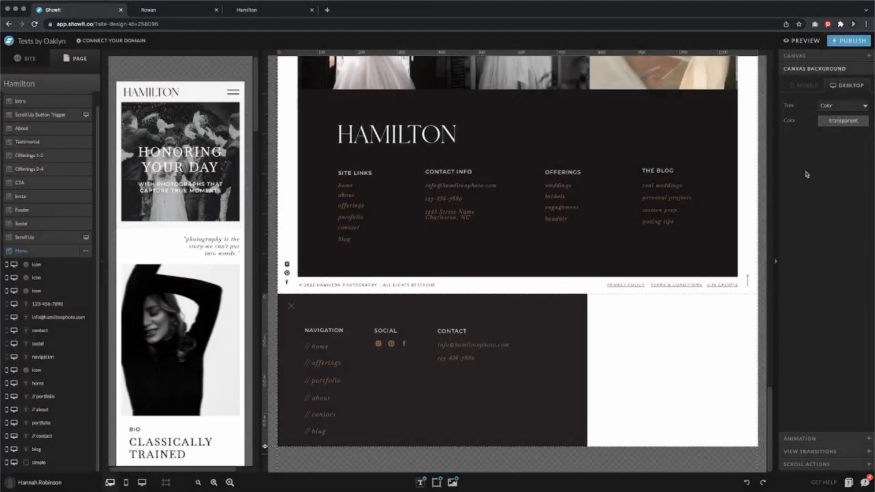
# - Set the Menu canvas type to Normal and make it sticky to the Bottom
pyautogui.click(546, 386)
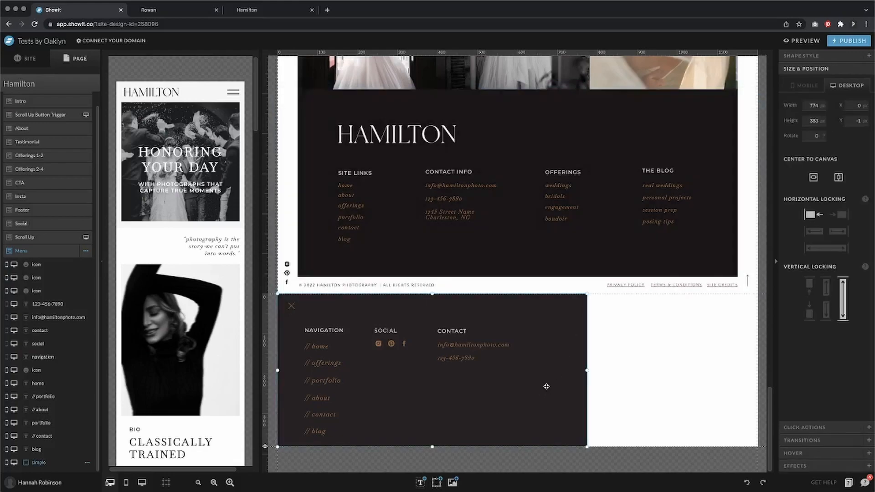
pyautogui.click(670, 340)
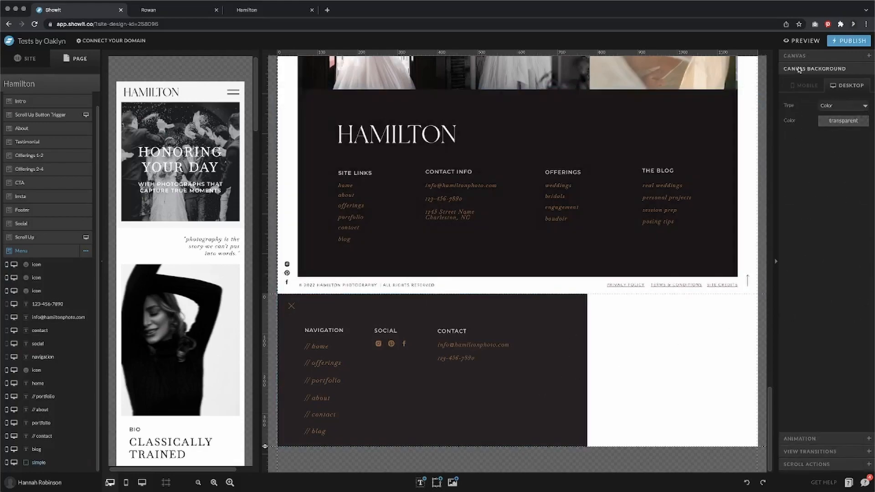
pyautogui.click(856, 147)
pyautogui.click(831, 139)
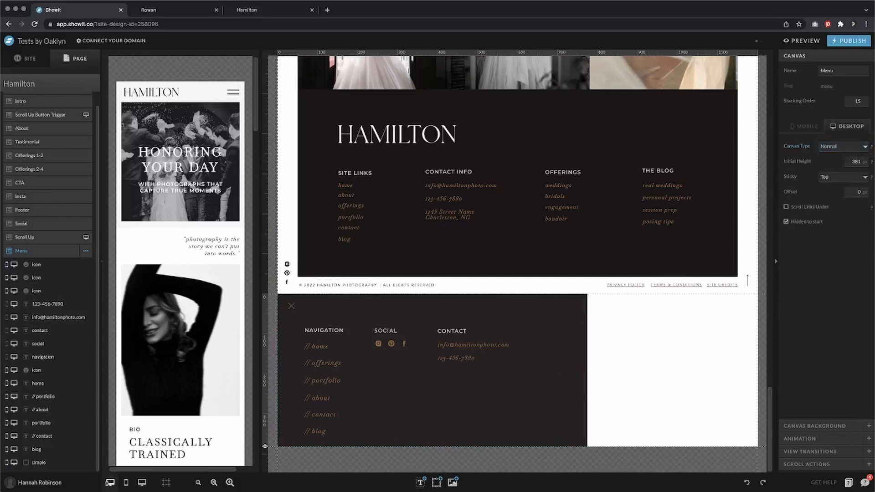
pyautogui.click(829, 177)
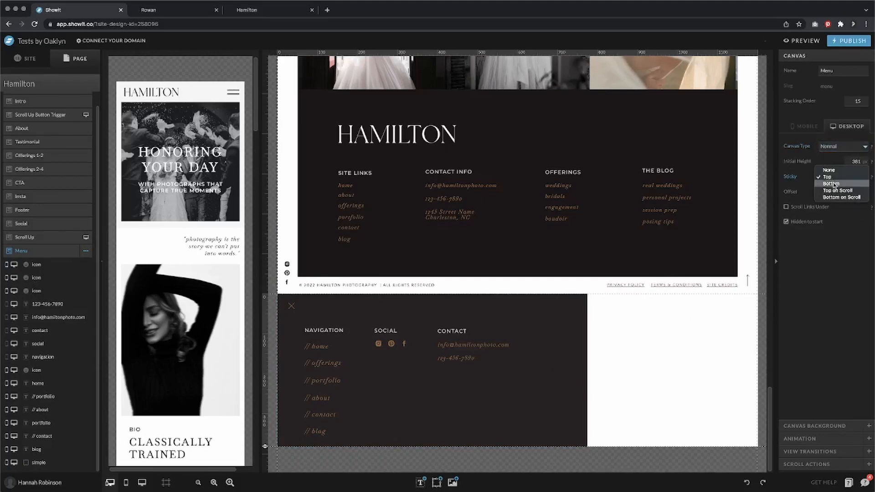
pyautogui.click(834, 184)
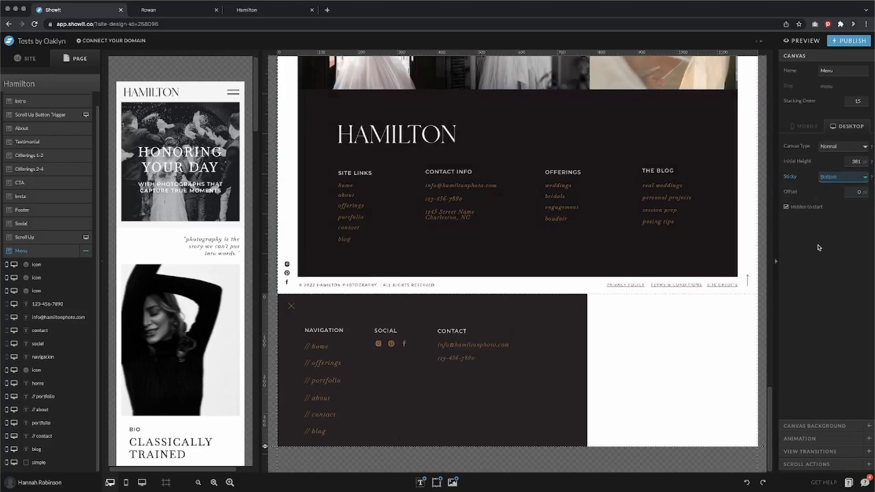
pyautogui.click(537, 406)
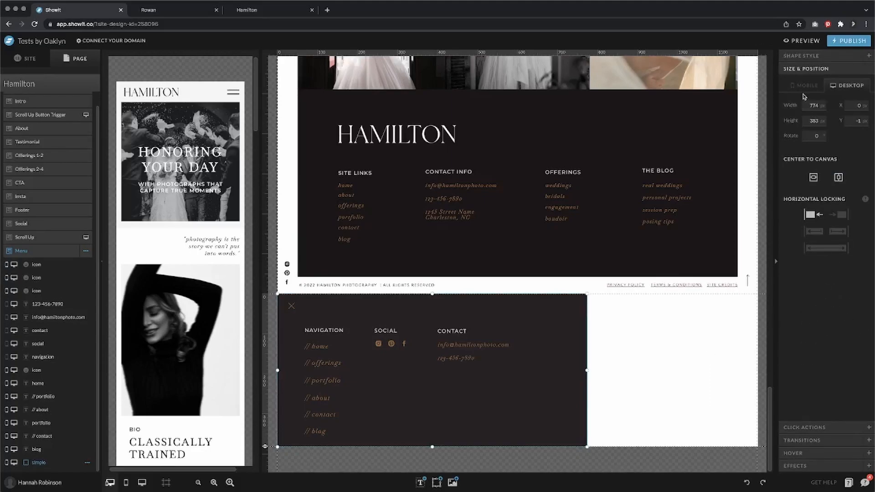
# - Preview the desktop site and open the menu to check its placement at the bottom of the page
pyautogui.click(806, 41)
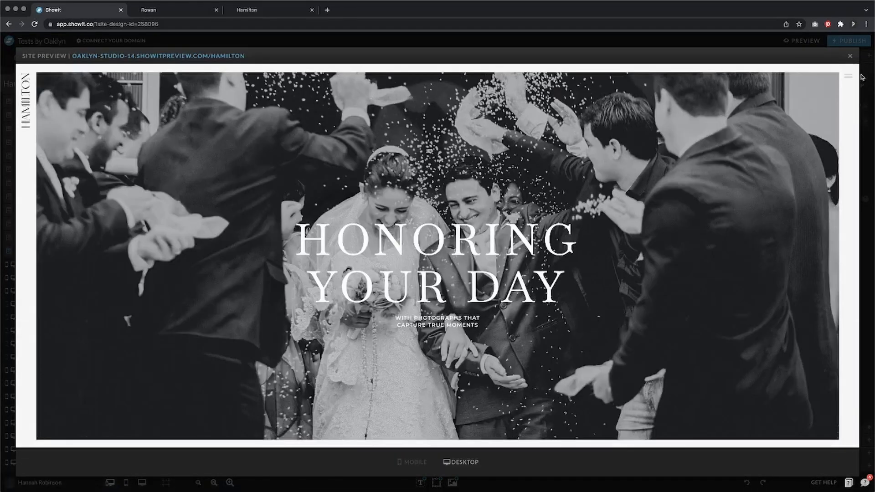
pyautogui.click(848, 76)
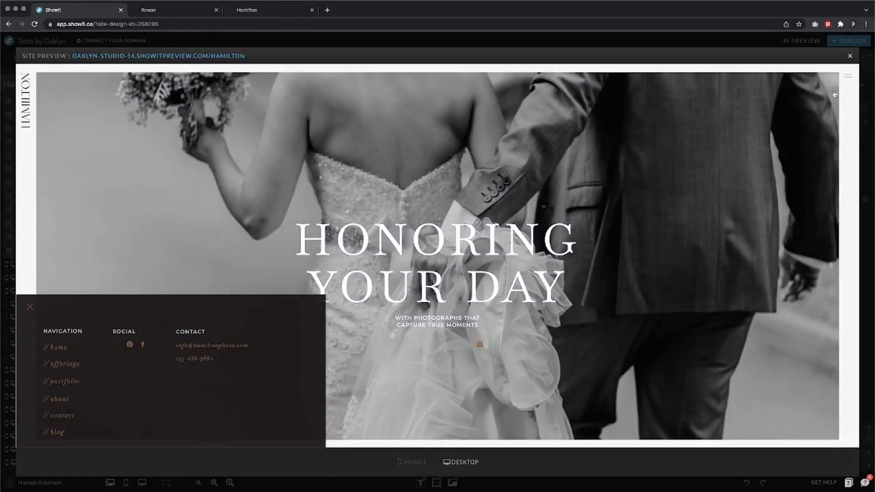
pyautogui.click(850, 55)
# - Stretch the dark shape horizontally and widen it to about 1204 px, then move the close icon to its far right and lock it there
pyautogui.click(844, 250)
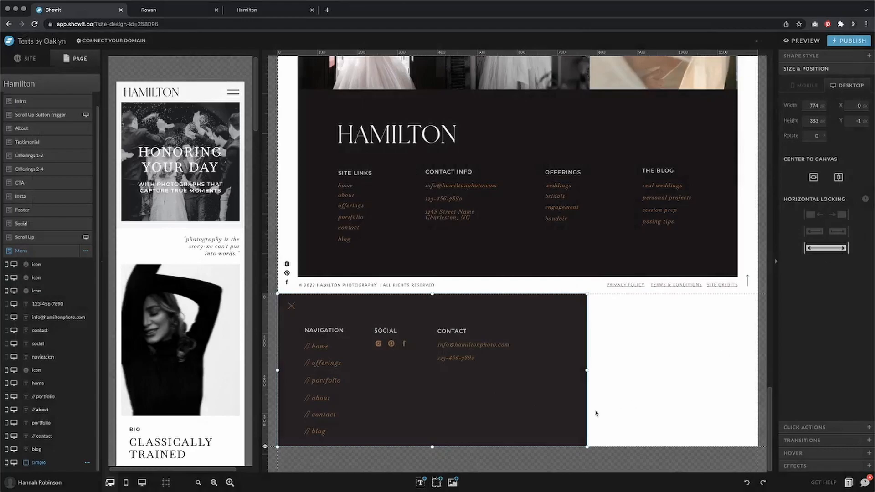
pyautogui.moveTo(587, 371); pyautogui.dragTo(760, 375)
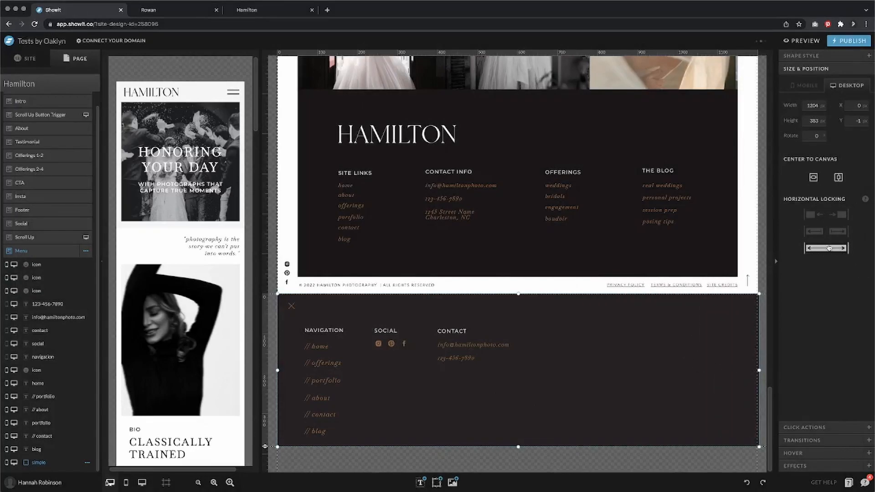
pyautogui.moveTo(289, 306); pyautogui.dragTo(737, 309)
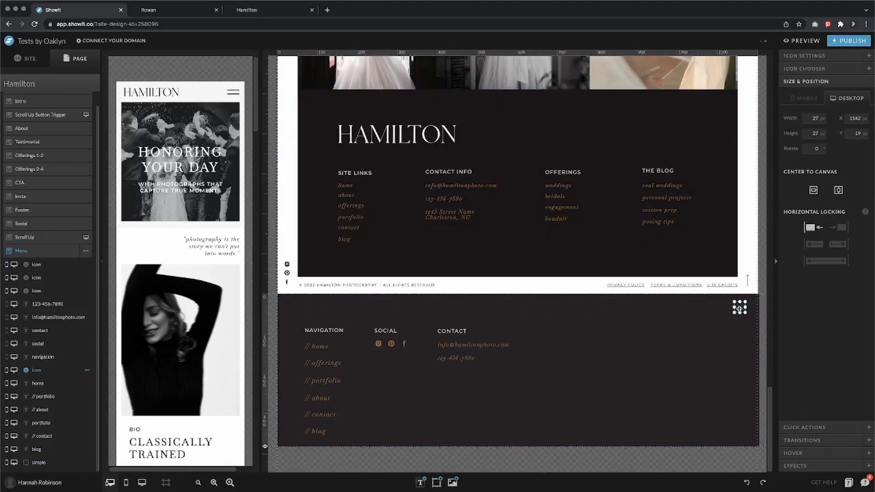
pyautogui.click(838, 228)
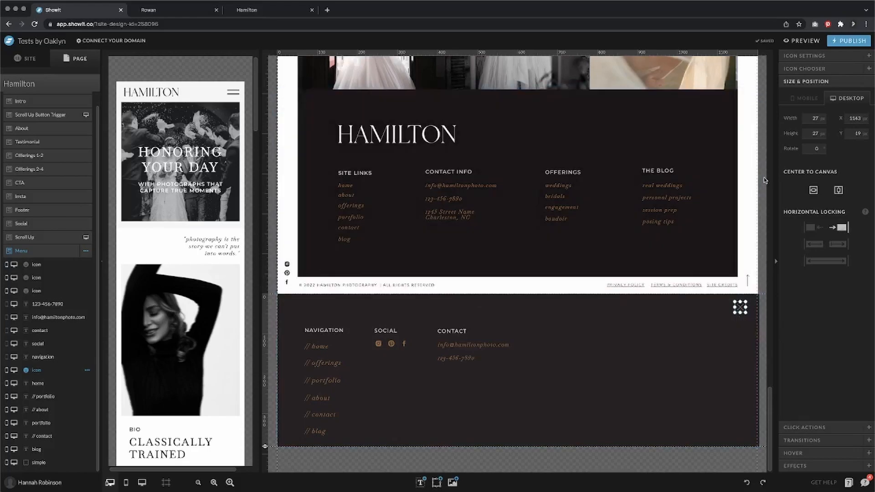
# - Test opening, scrolling behind and closing the full-width bottom menu in the desktop site preview
pyautogui.click(805, 41)
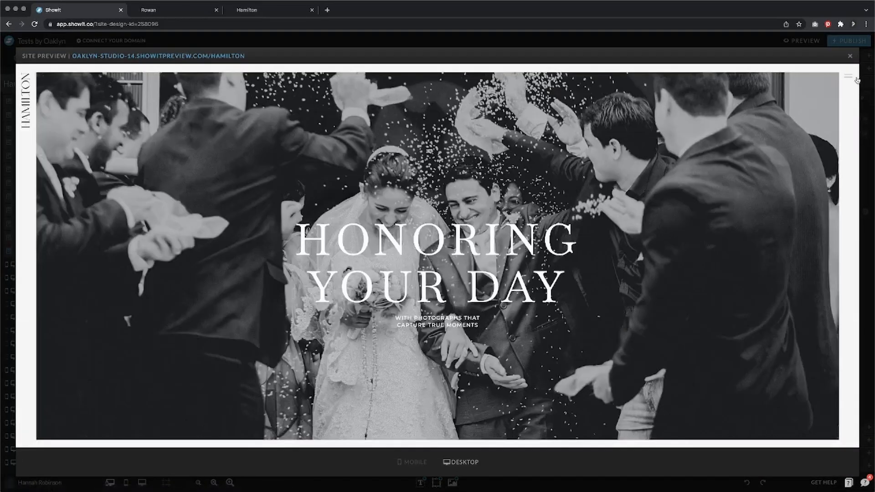
pyautogui.click(855, 79)
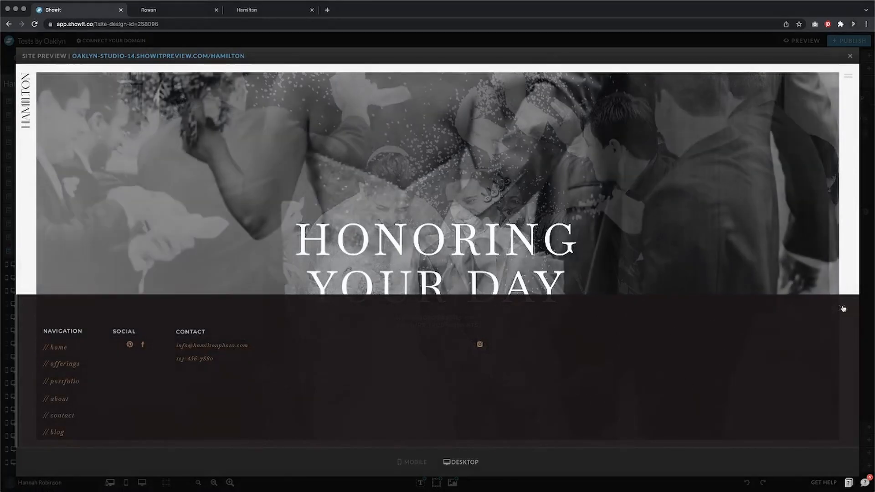
pyautogui.click(842, 309)
pyautogui.click(849, 77)
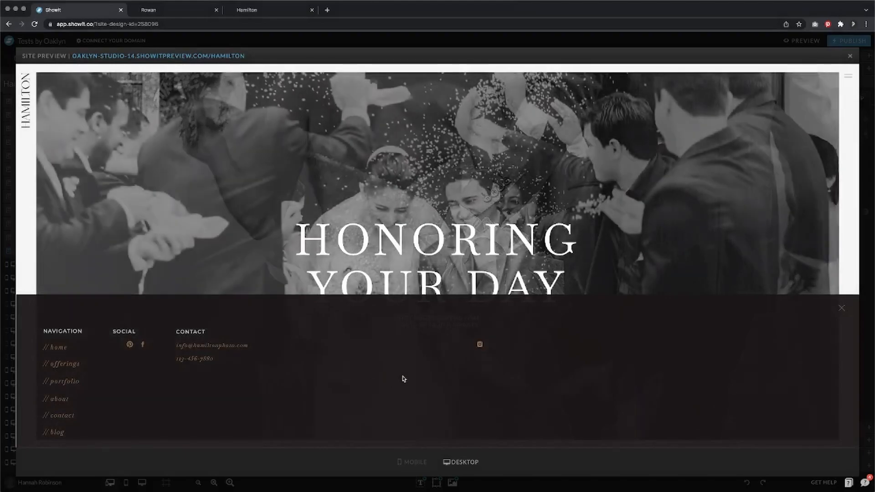
pyautogui.scroll(-15, 106, 354)
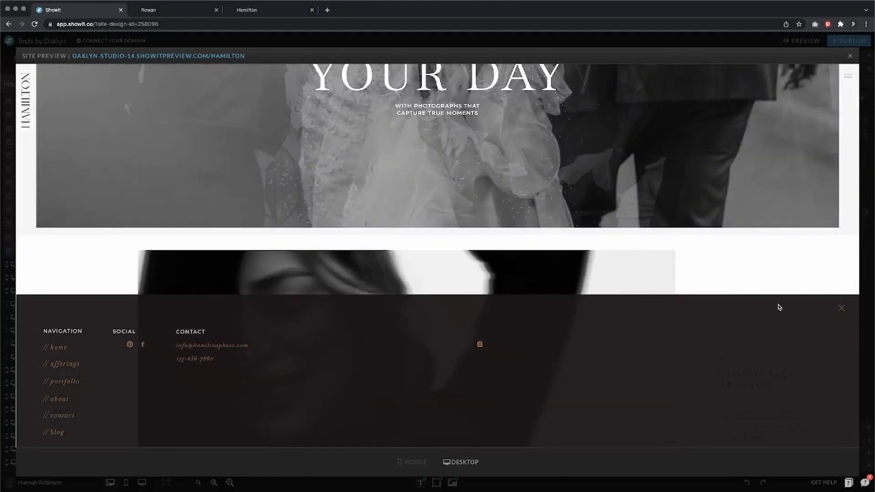
pyautogui.click(839, 307)
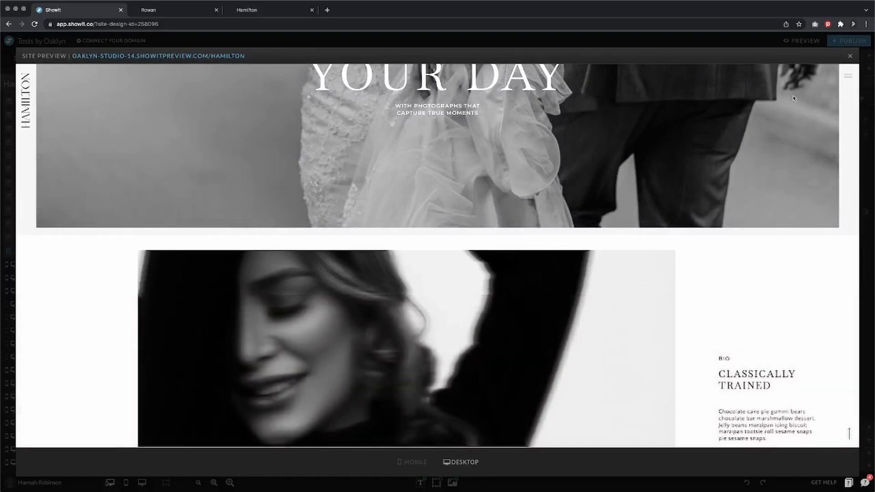
pyautogui.click(850, 55)
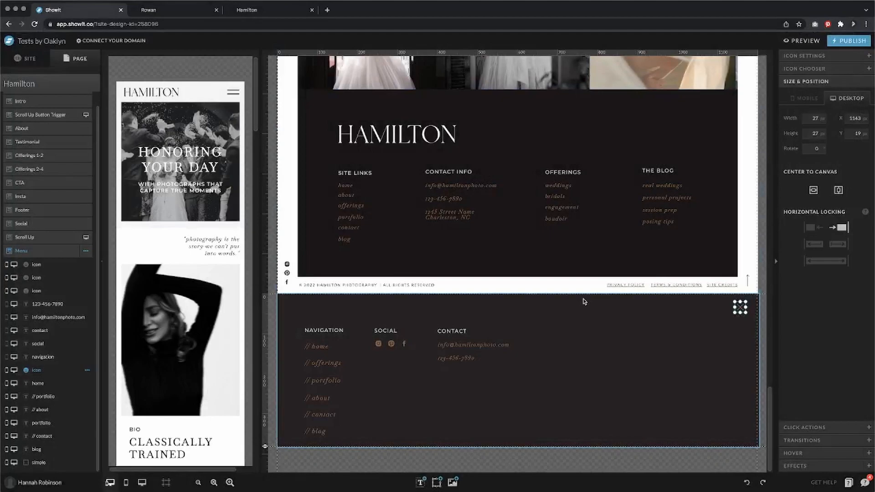
pyautogui.click(610, 346)
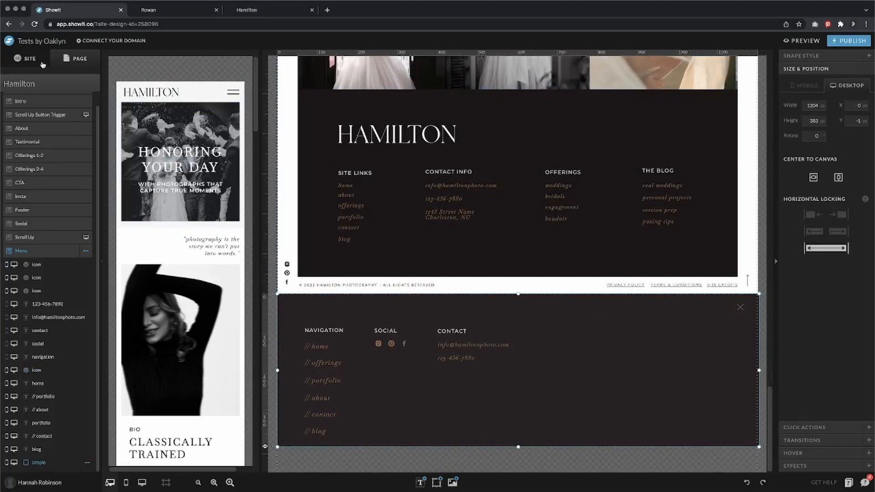
# - Review the original right-side menu on the published Hamilton preview page, and look over the Rowan preview page
pyautogui.hotkey('ctrl', 'Tab')
pyautogui.hotkey('ctrl', 'Tab')
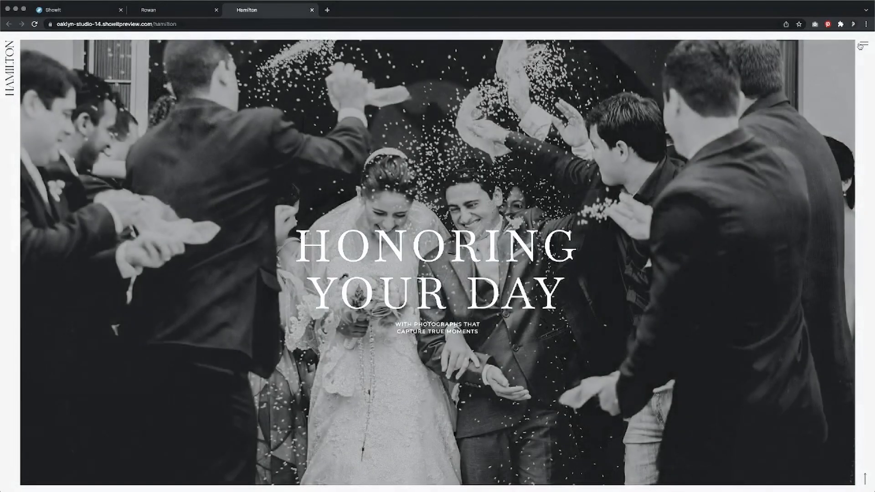
pyautogui.click(864, 43)
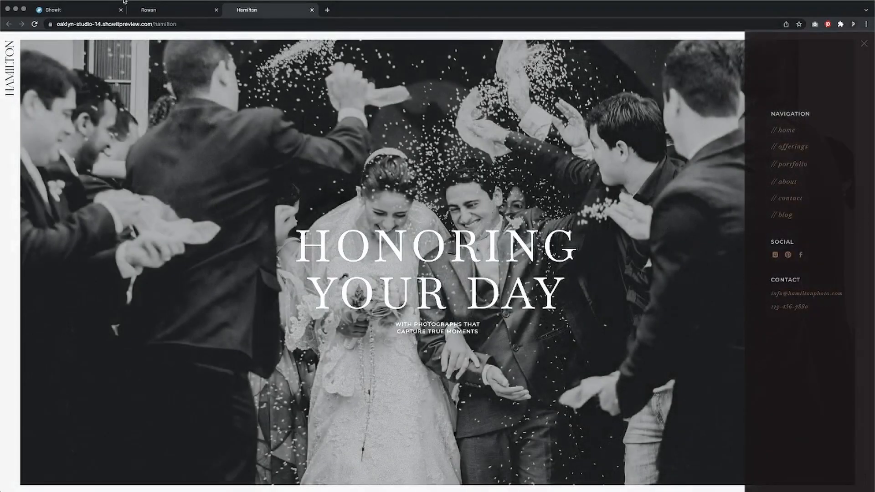
pyautogui.click(197, 14)
pyautogui.scroll(-3, 416, 97)
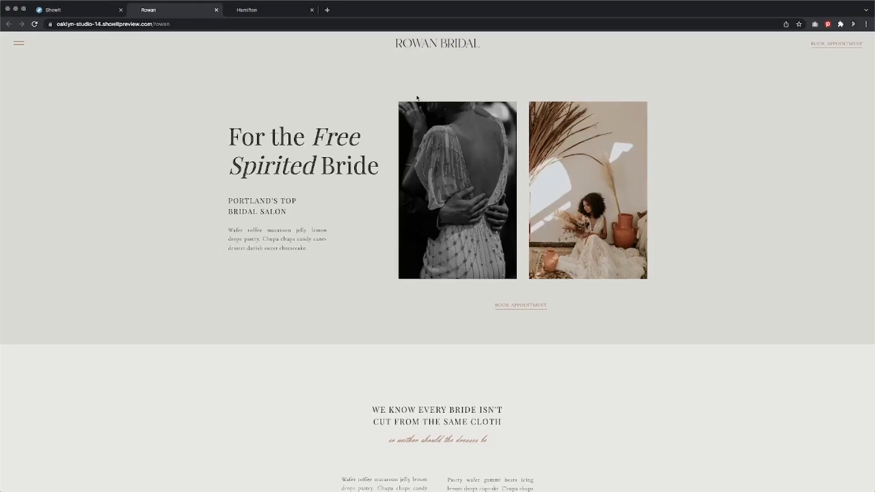
# - Compare View 1 and View 2 of the Nav canvas on the Rowan page
pyautogui.scroll(3, 416, 97)
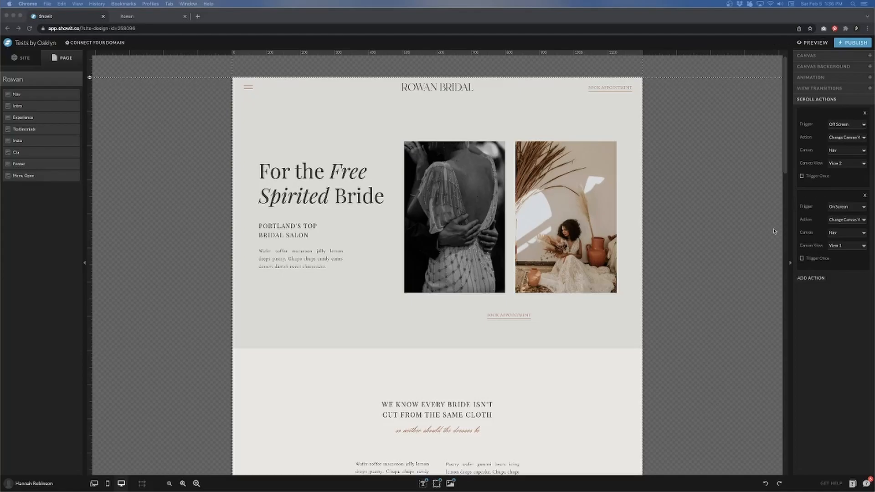
pyautogui.click(35, 94)
pyautogui.click(54, 164)
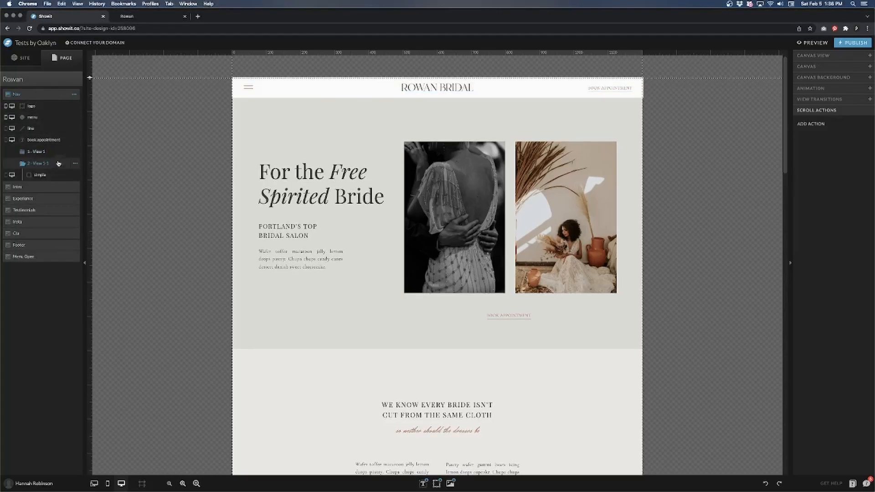
pyautogui.click(61, 153)
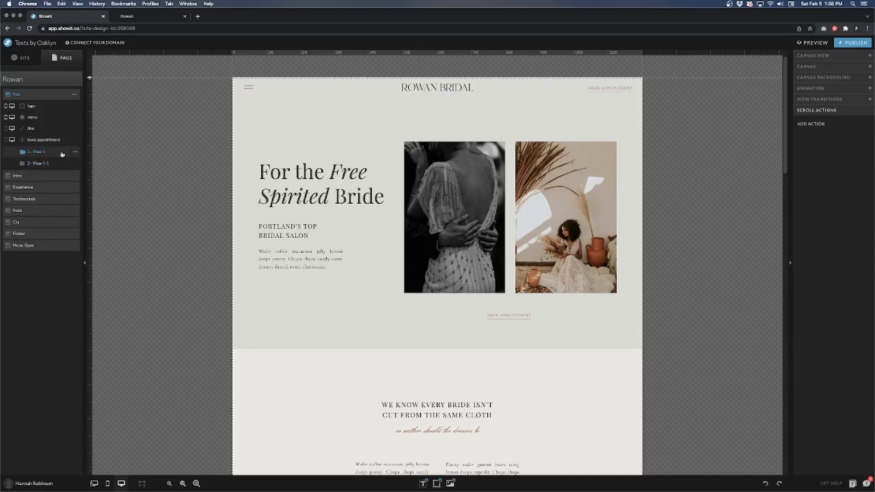
pyautogui.click(53, 164)
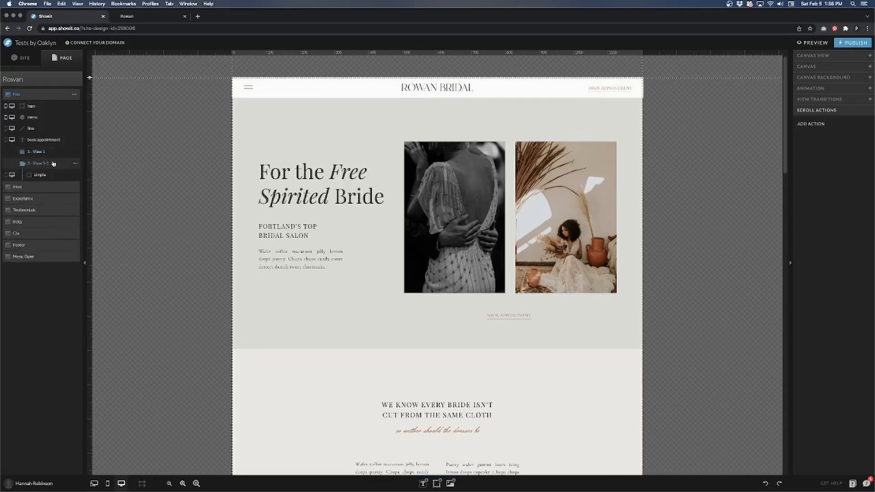
# - Check how the header reacts to scrolling on the published Rowan preview page, and match that to the two Nav canvas views
pyautogui.click(158, 18)
pyautogui.scroll(-1, 199, 64)
pyautogui.scroll(1, 199, 65)
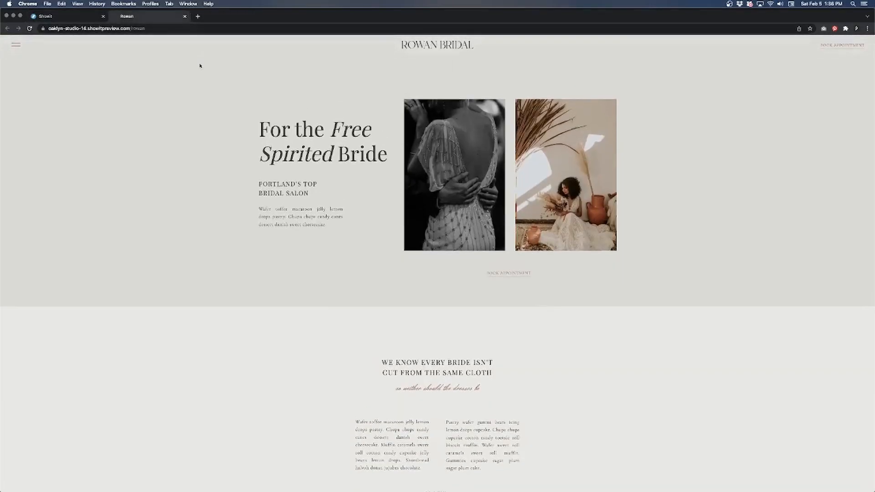
pyautogui.scroll(-1, 199, 65)
pyautogui.scroll(1, 191, 62)
pyautogui.click(67, 18)
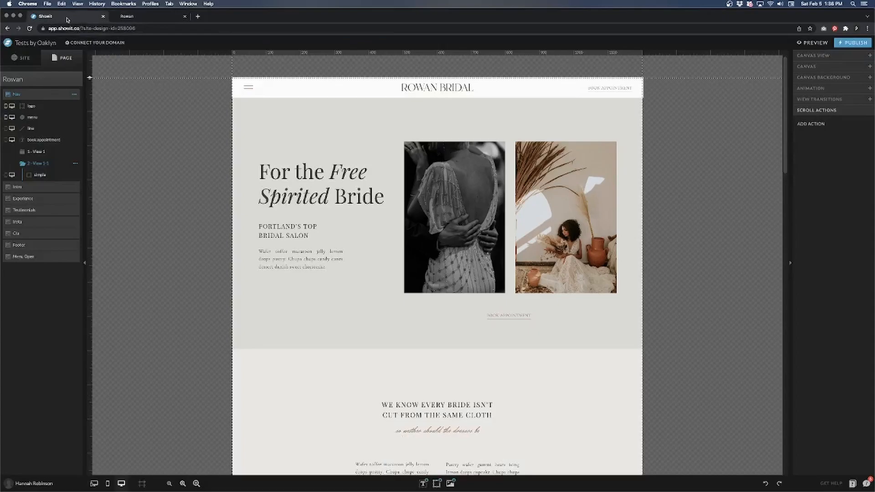
pyautogui.click(36, 152)
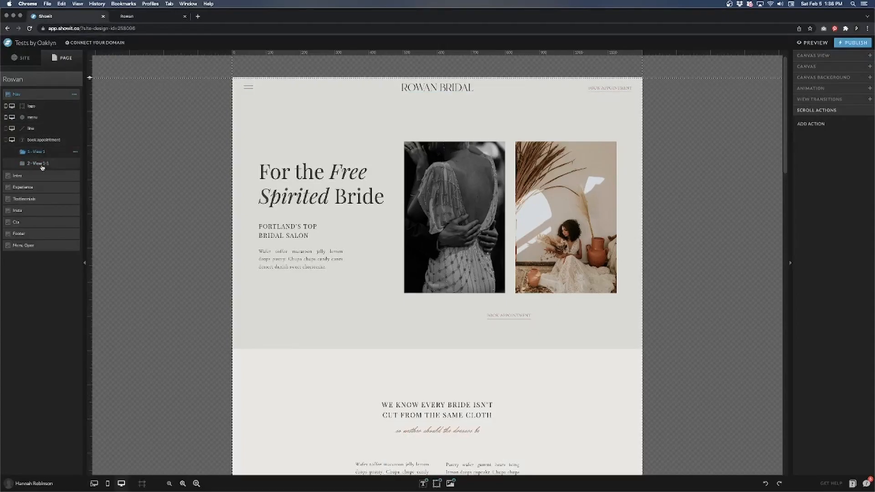
pyautogui.click(40, 164)
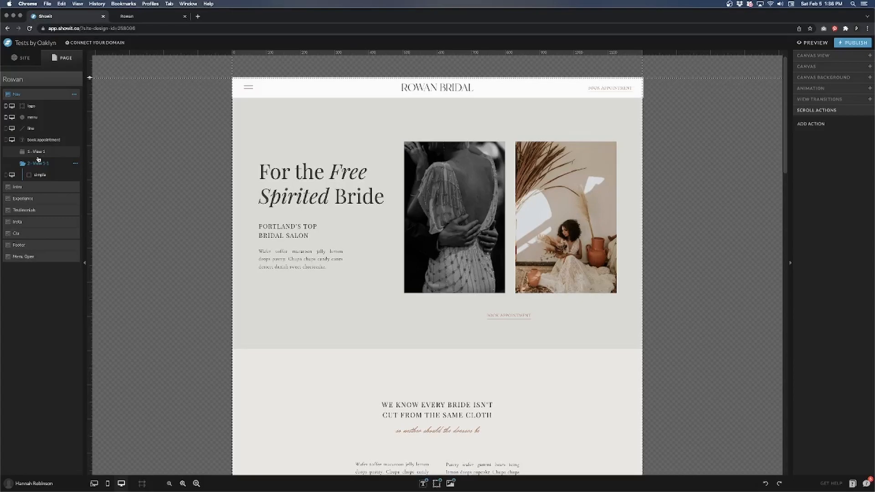
# - Add a blank canvas to the Rowan page and rename it Scroll Trigger
pyautogui.click(77, 80)
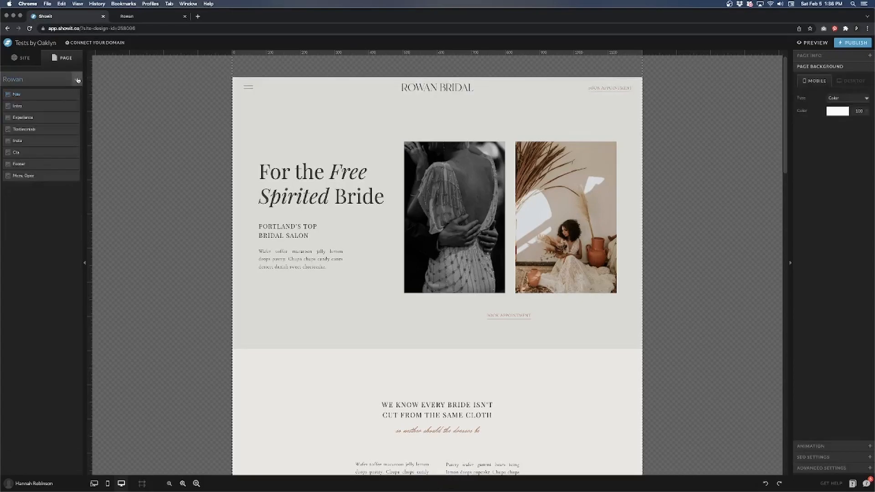
pyautogui.click(77, 80)
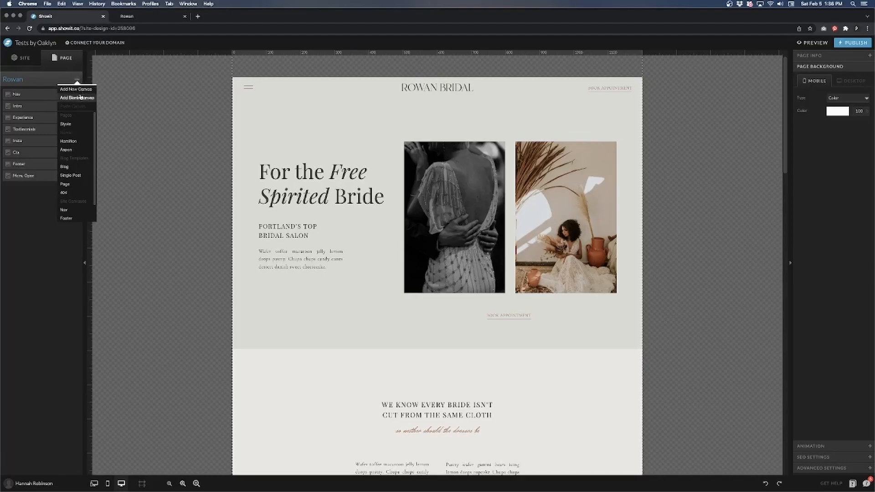
pyautogui.click(80, 98)
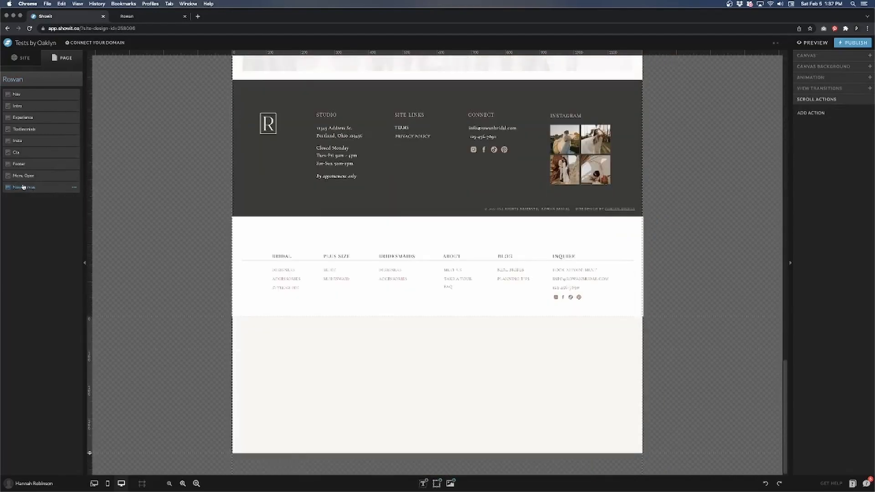
pyautogui.write('S')
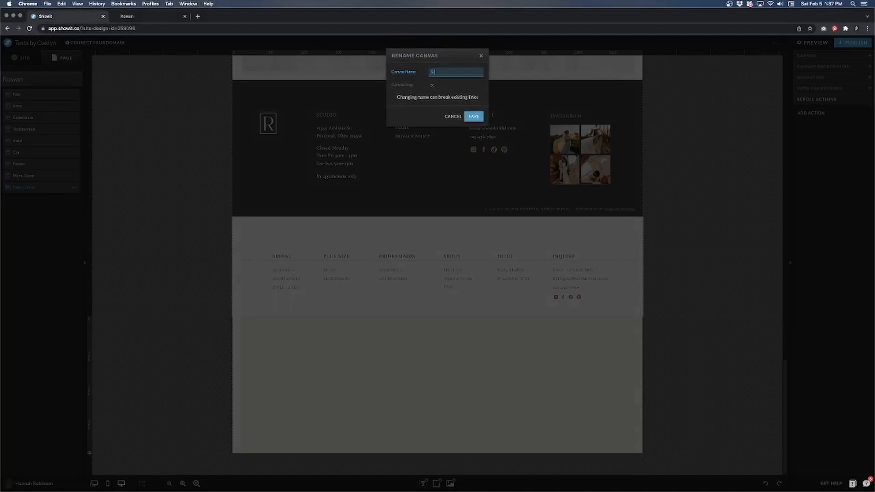
pyautogui.write('croll Trigger')
pyautogui.press('Return')
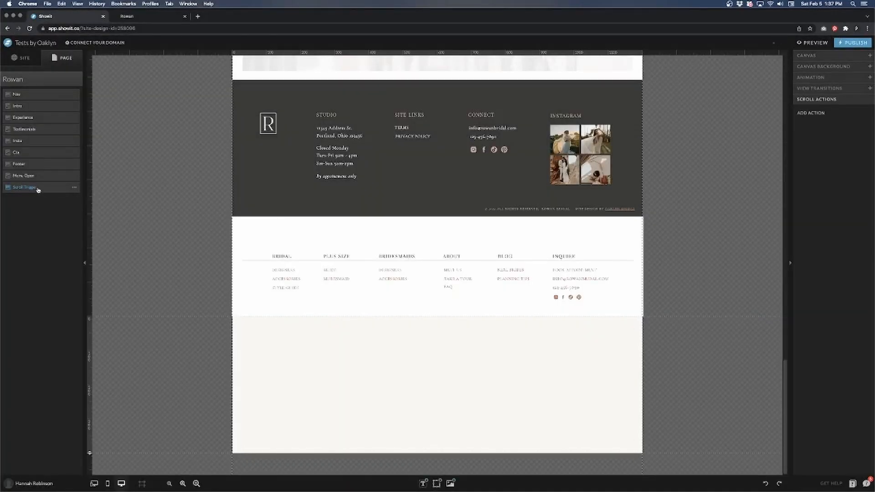
# - Set the Scroll Trigger canvas's desktop initial height to 1 and move it directly below the Nav canvas
pyautogui.click(808, 55)
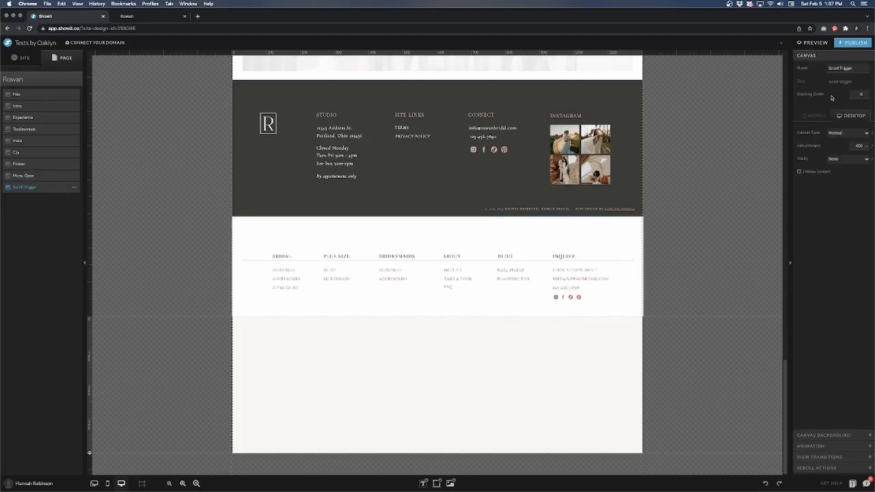
pyautogui.doubleClick(858, 146)
pyautogui.write('1')
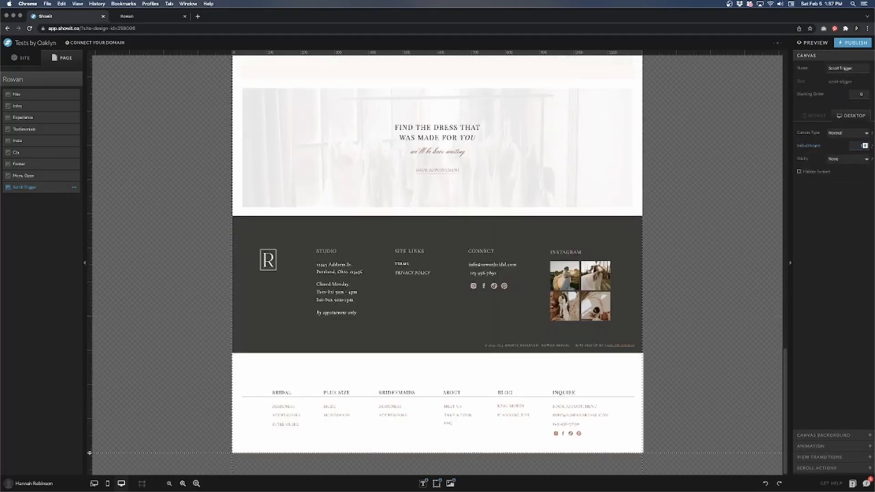
pyautogui.moveTo(25, 183); pyautogui.dragTo(23, 106)
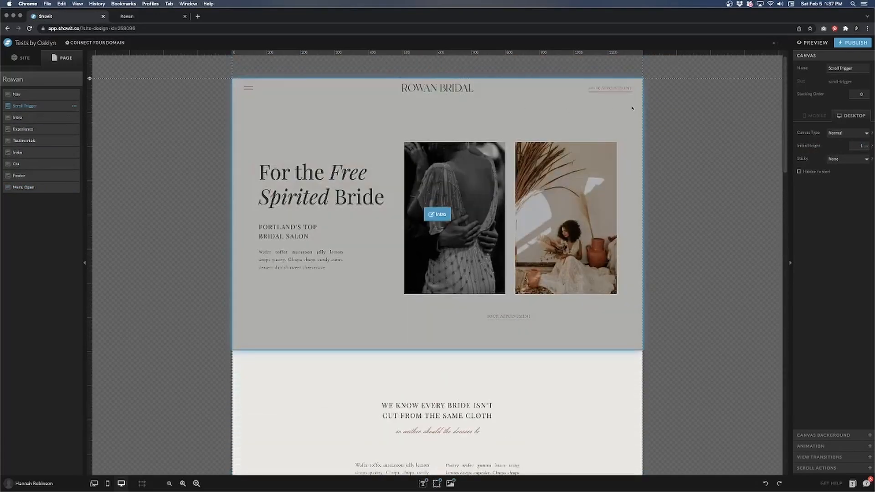
# - Make the Scroll Trigger canvas's desktop background color transparent
pyautogui.click(814, 435)
pyautogui.click(838, 110)
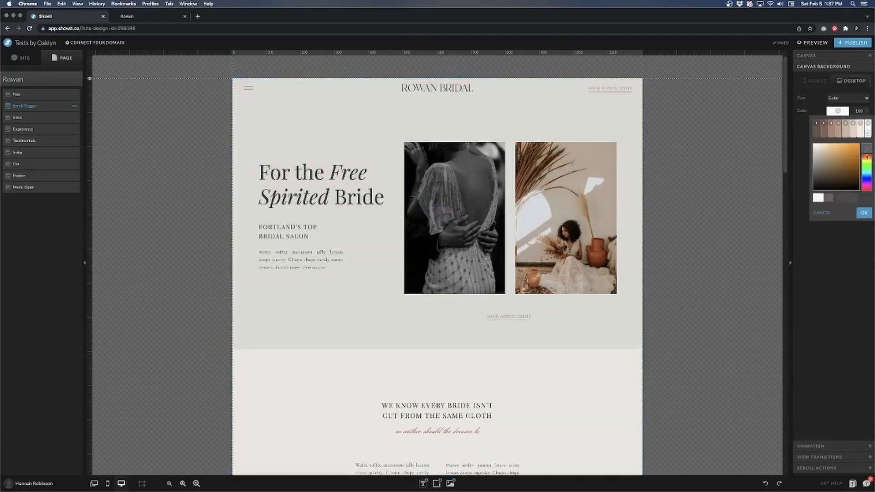
pyautogui.click(863, 213)
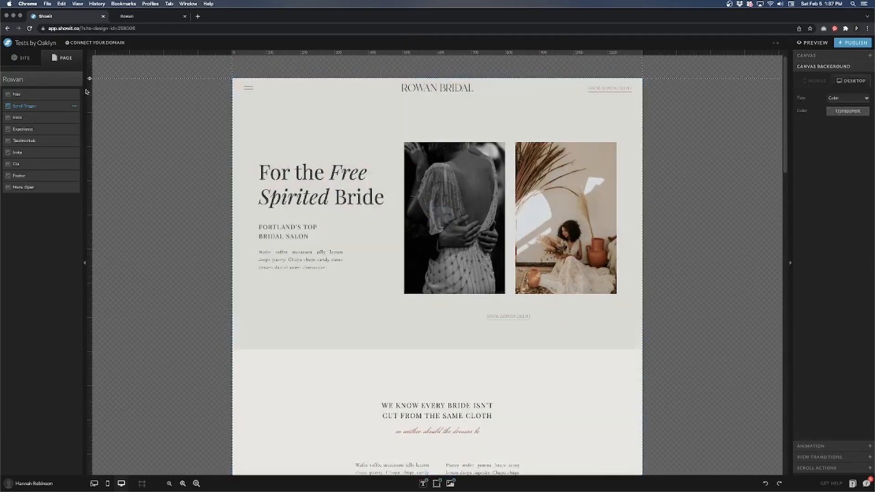
# - Review the Nav canvas's views and the Scroll Trigger canvas, checking the header's scroll behavior on the published Rowan preview page
pyautogui.click(31, 94)
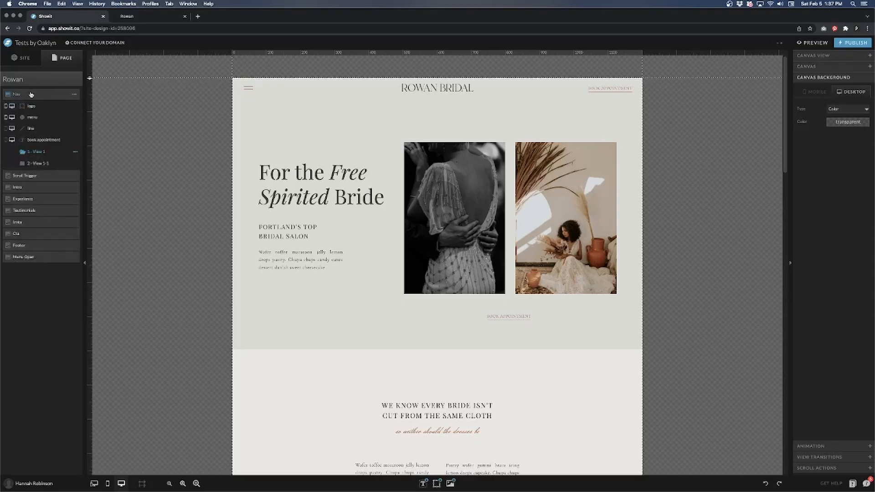
pyautogui.click(56, 180)
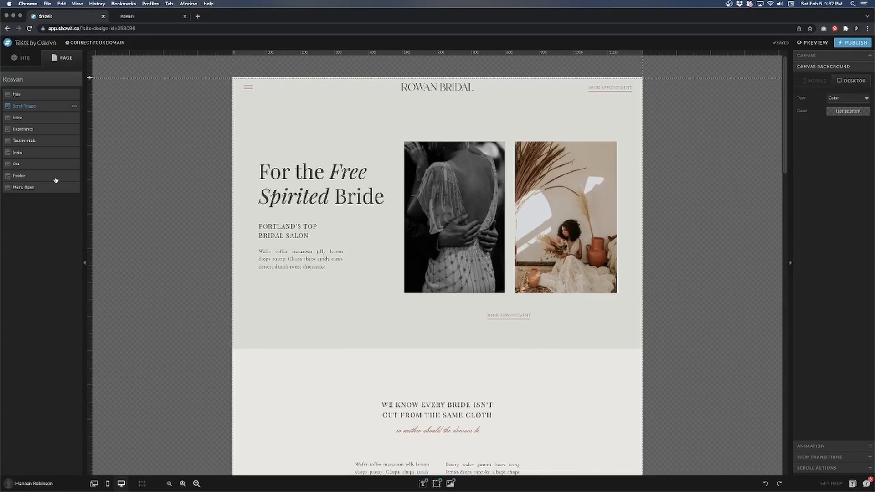
pyautogui.click(145, 17)
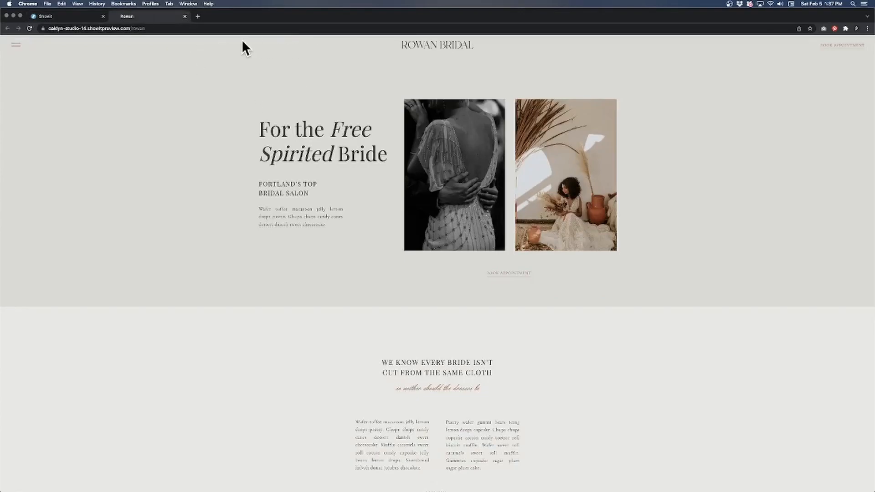
pyautogui.click(45, 18)
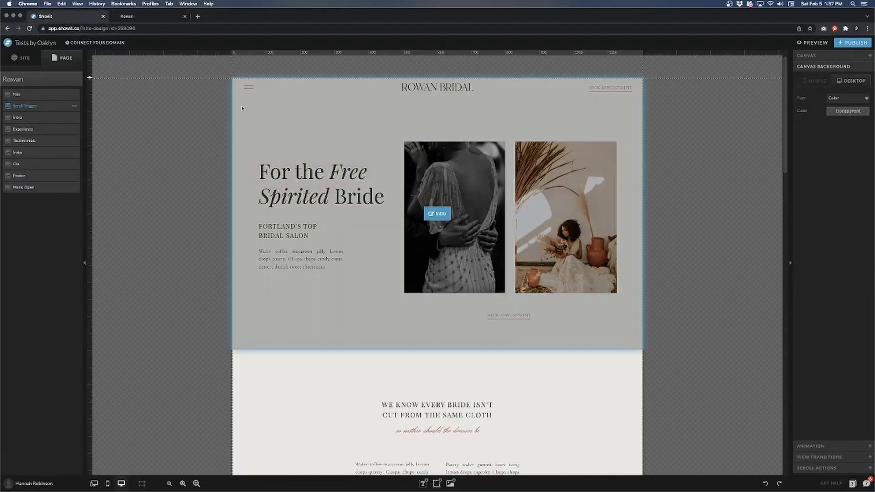
pyautogui.click(158, 18)
pyautogui.scroll(-2, 293, 103)
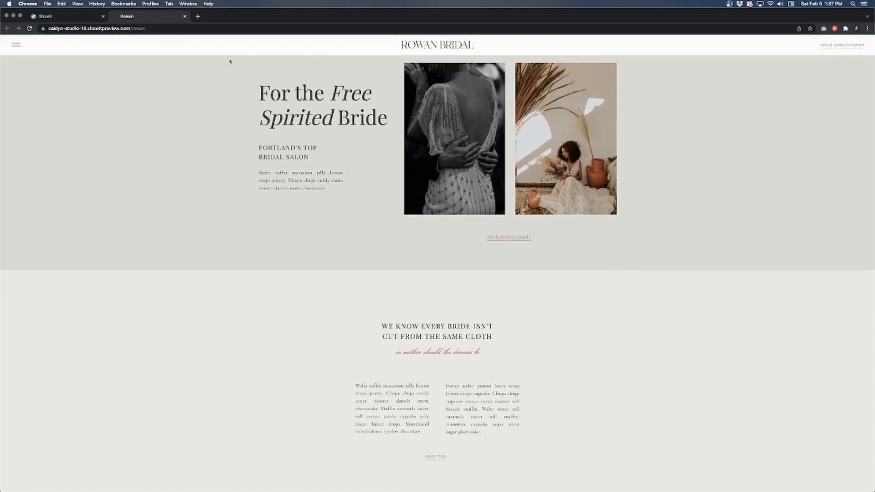
pyautogui.click(80, 21)
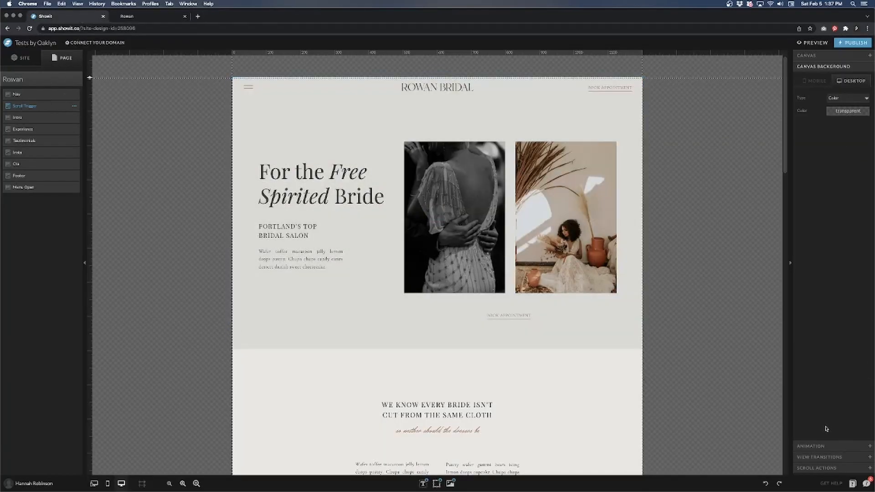
# - Add a scroll action to the Scroll Trigger canvas: trigger Off Screen, action Change Canvas View, canvas Nav, canvas view View 2
pyautogui.click(811, 467)
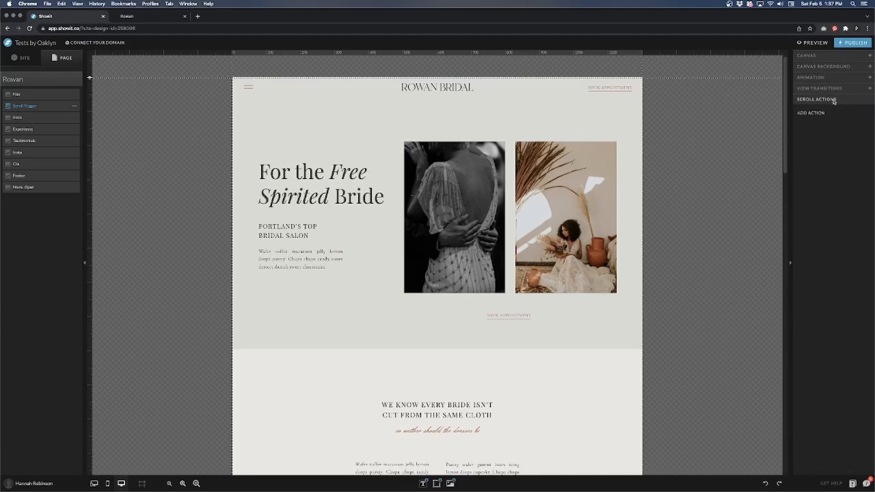
pyautogui.click(812, 114)
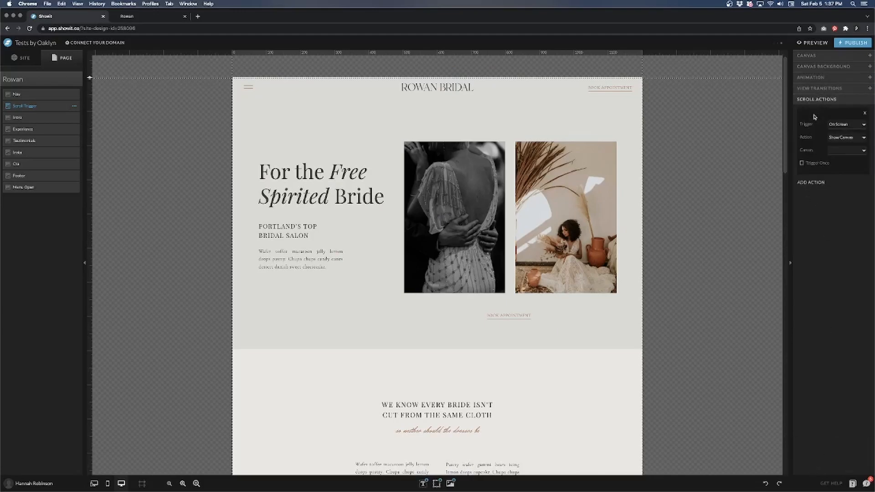
pyautogui.click(836, 126)
pyautogui.click(838, 131)
pyautogui.click(840, 137)
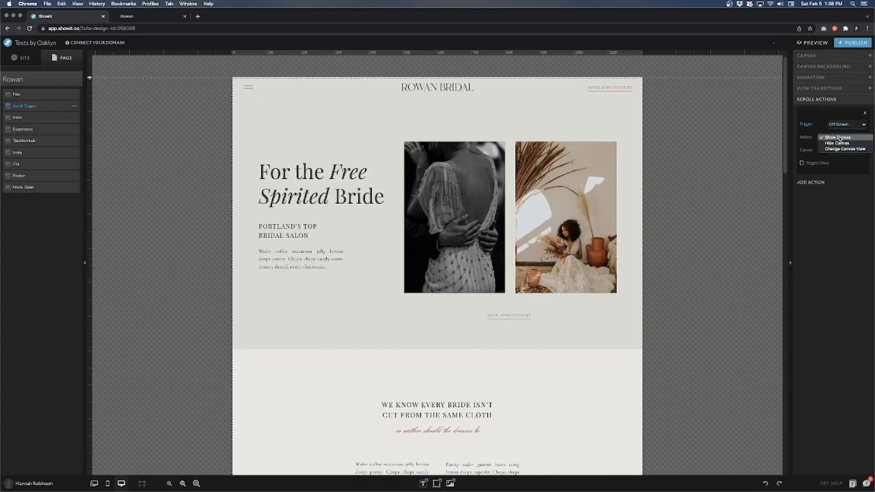
pyautogui.click(844, 150)
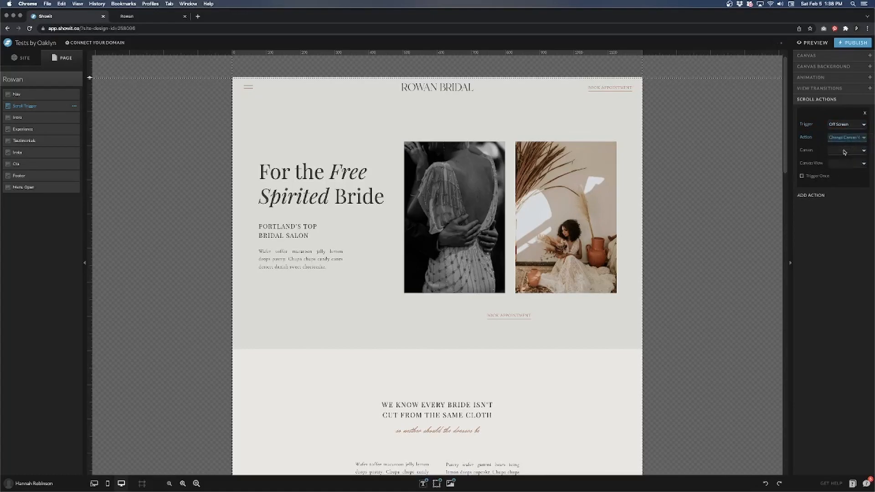
pyautogui.click(845, 153)
pyautogui.click(849, 167)
pyautogui.click(848, 164)
pyautogui.click(846, 188)
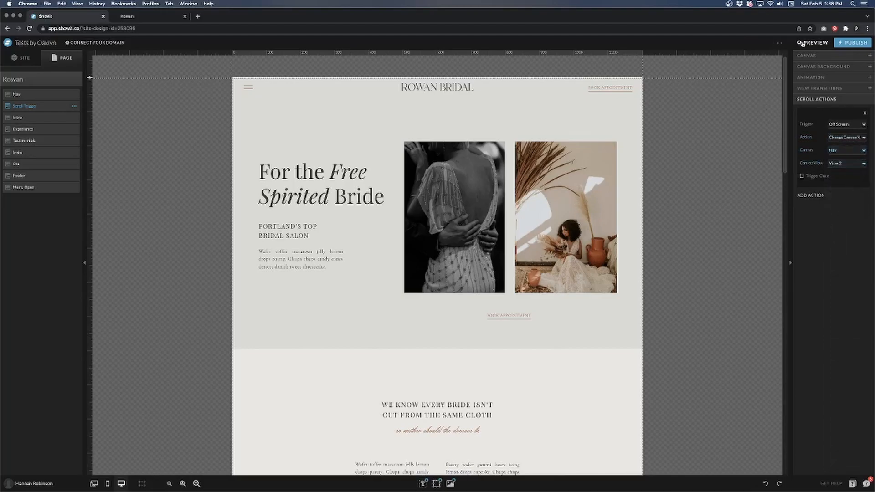
# - Preview the Rowan page and scroll down and back up to test the header's view change
pyautogui.click(805, 44)
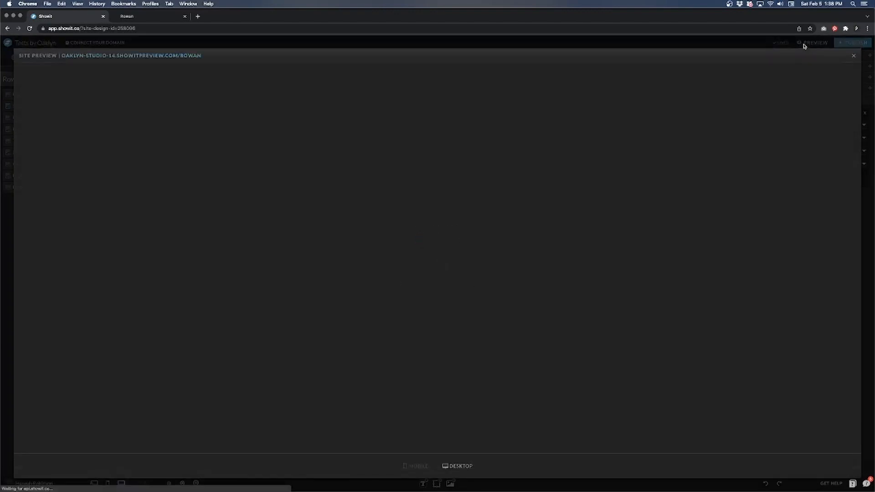
pyautogui.scroll(-1, 285, 90)
pyautogui.scroll(-1, 285, 90)
pyautogui.scroll(1, 285, 90)
pyautogui.scroll(-8, 287, 93)
pyautogui.scroll(10, 287, 94)
pyautogui.scroll(-5, 309, 160)
pyautogui.scroll(5, 315, 147)
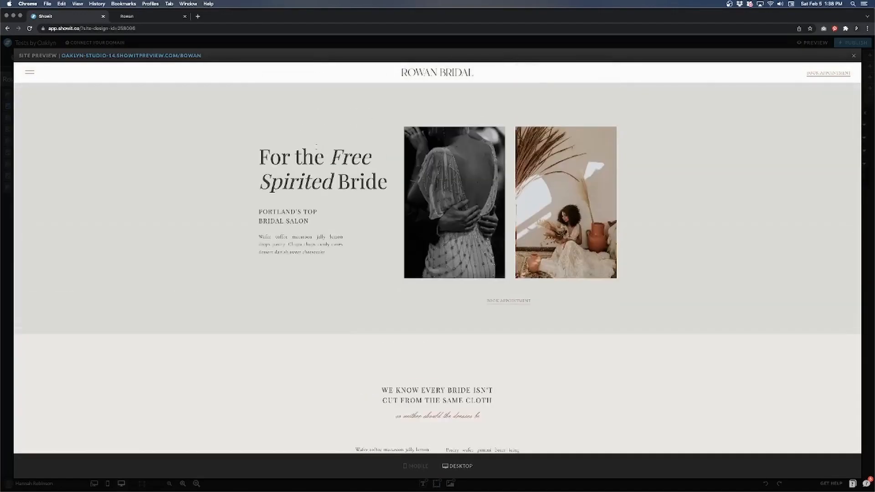
# - Compare the header's return-to-top behavior on the published Rowan preview page, and close the site preview
pyautogui.click(126, 16)
pyautogui.scroll(-2, 186, 88)
pyautogui.scroll(3, 186, 88)
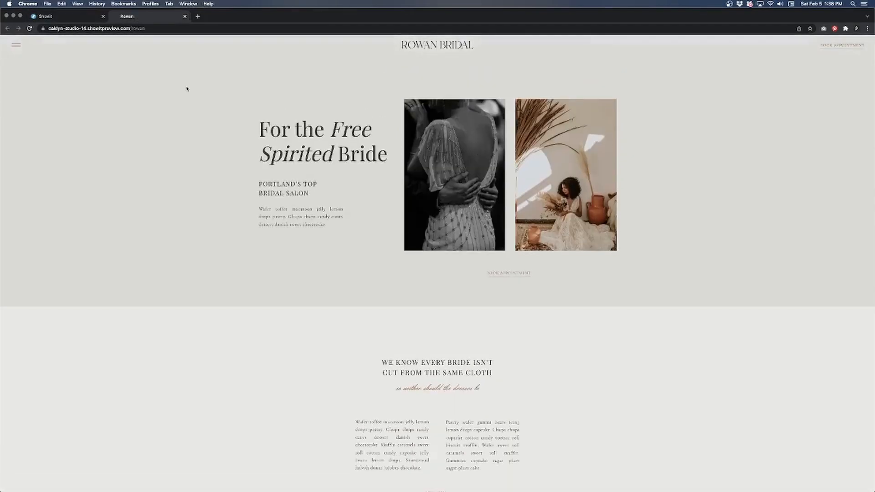
pyautogui.scroll(-2, 174, 72)
pyautogui.scroll(2, 176, 72)
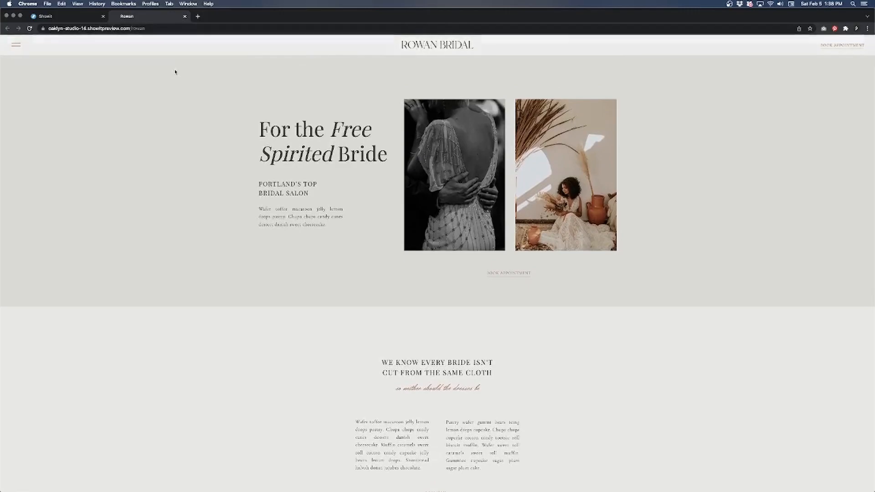
pyautogui.click(77, 17)
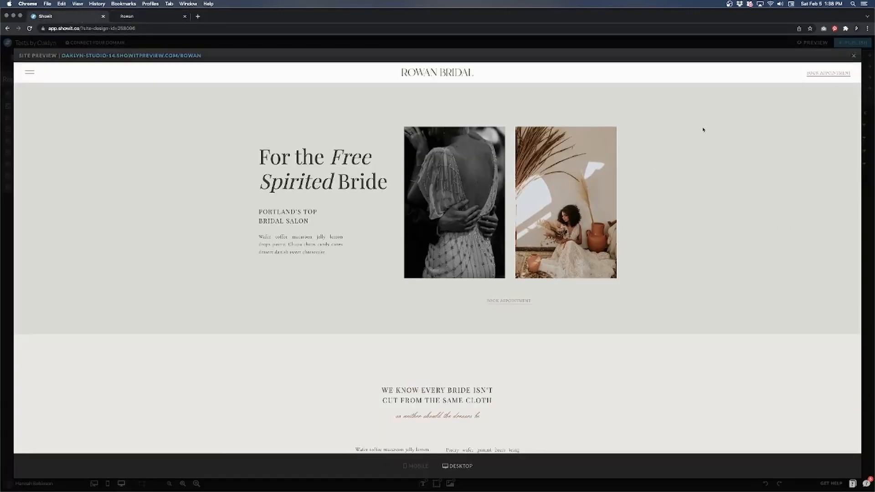
pyautogui.click(853, 56)
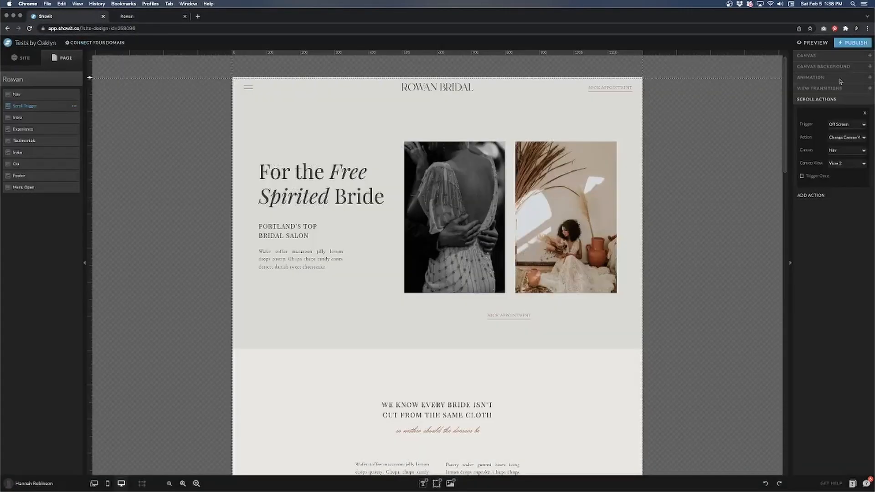
# - Add a second scroll action to the Scroll Trigger canvas: trigger On Screen, action Change Canvas View, canvas Nav, canvas view View 1
pyautogui.click(809, 196)
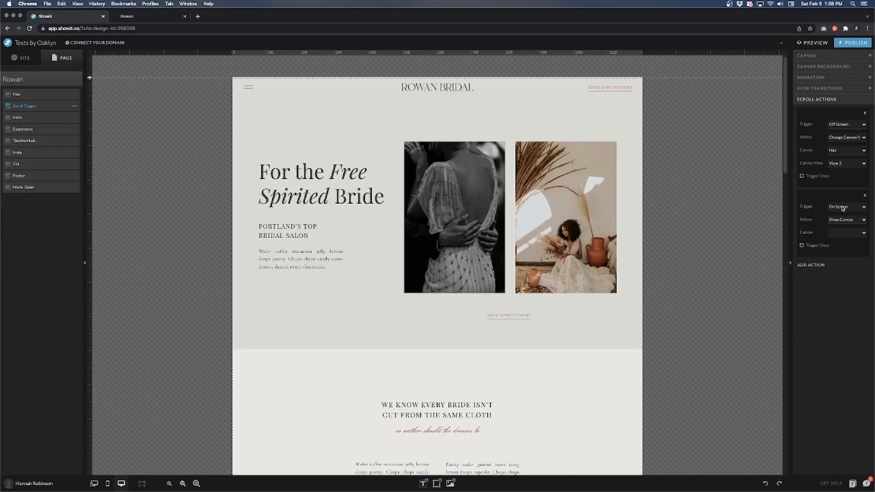
pyautogui.click(844, 220)
pyautogui.click(845, 231)
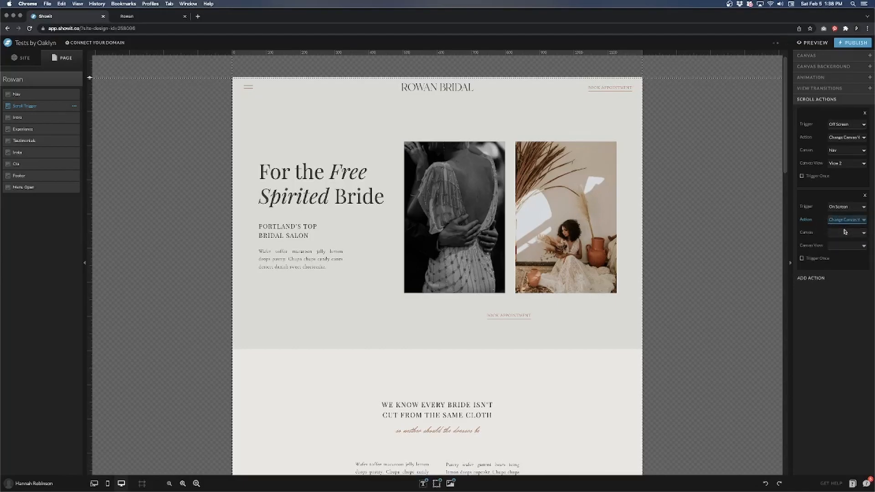
pyautogui.click(845, 232)
pyautogui.click(846, 251)
pyautogui.click(846, 246)
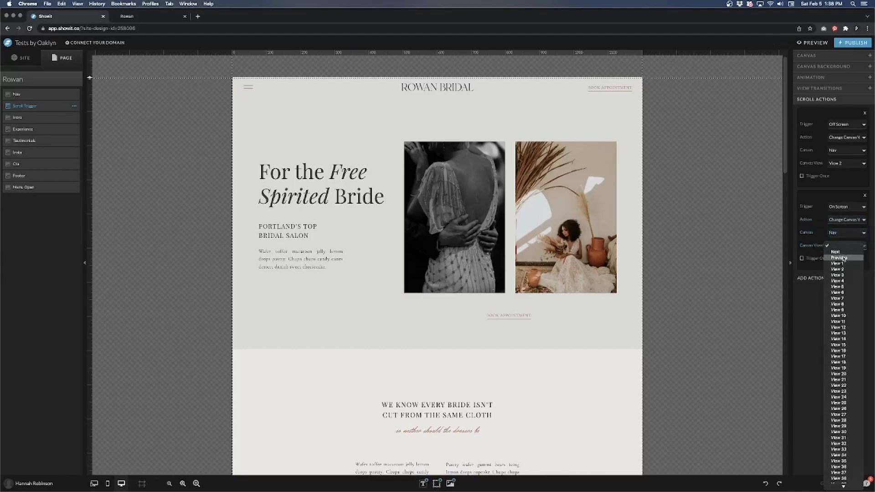
pyautogui.click(841, 255)
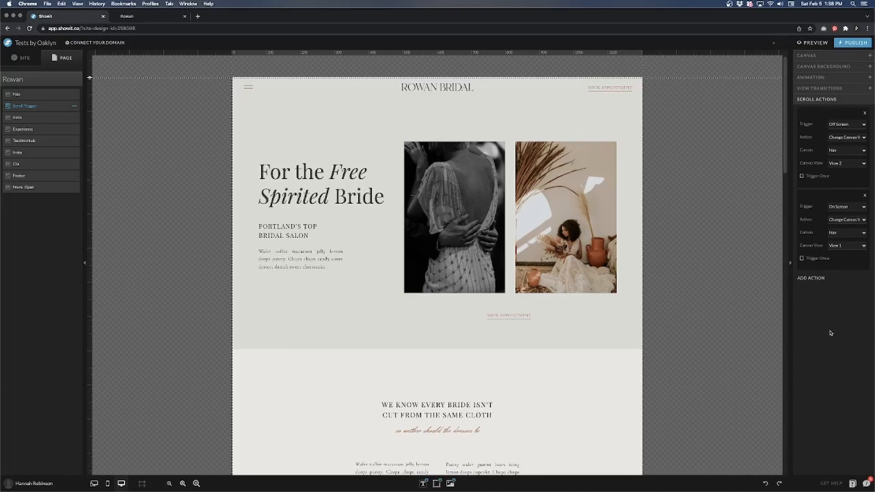
# - Preview the Rowan page, scroll down and back to the top to test the header's return to its first view, and close the preview
pyautogui.click(814, 42)
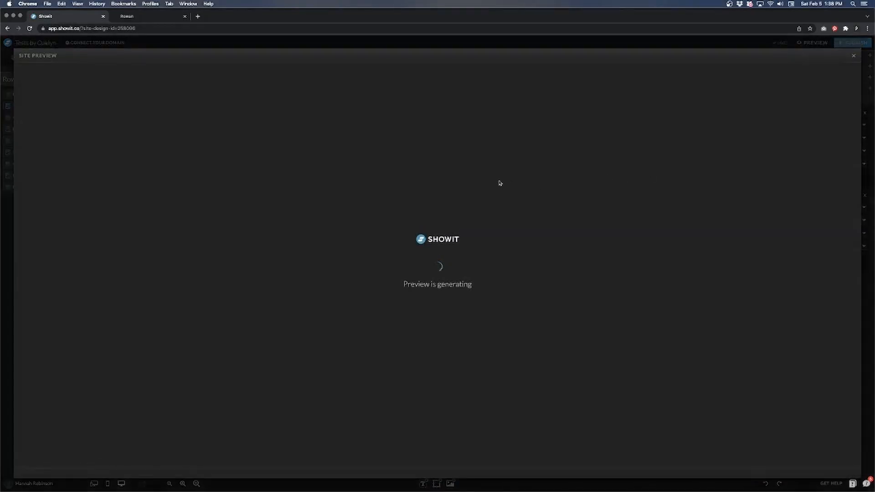
pyautogui.scroll(-3, 493, 183)
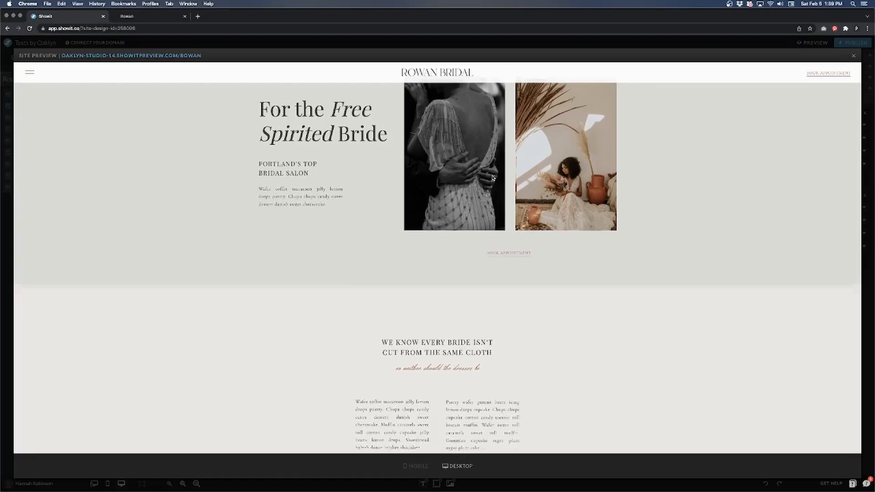
pyautogui.scroll(3, 494, 180)
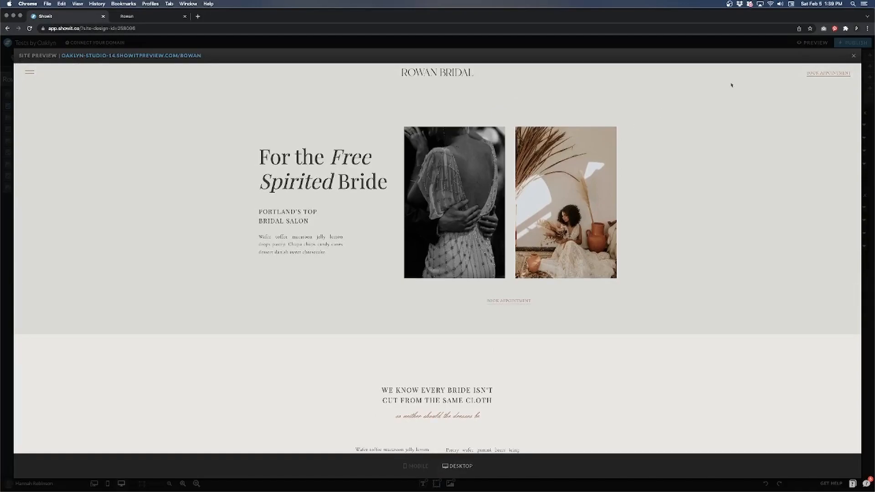
pyautogui.click(854, 56)
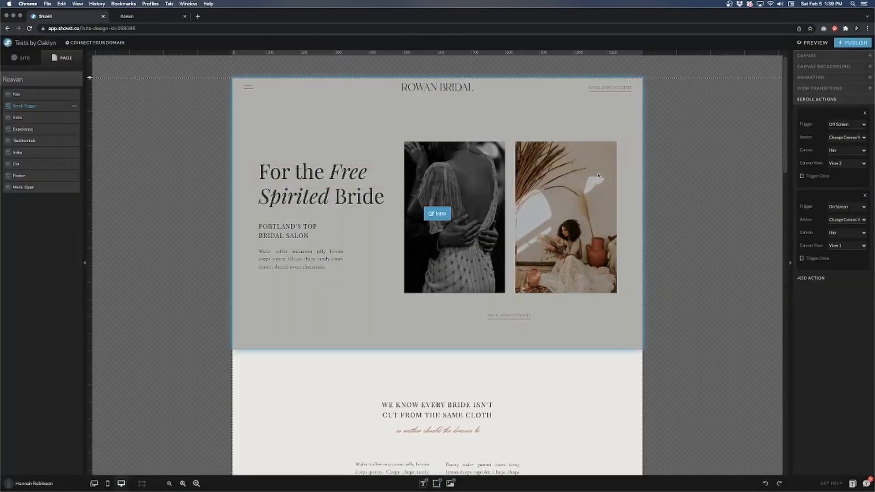